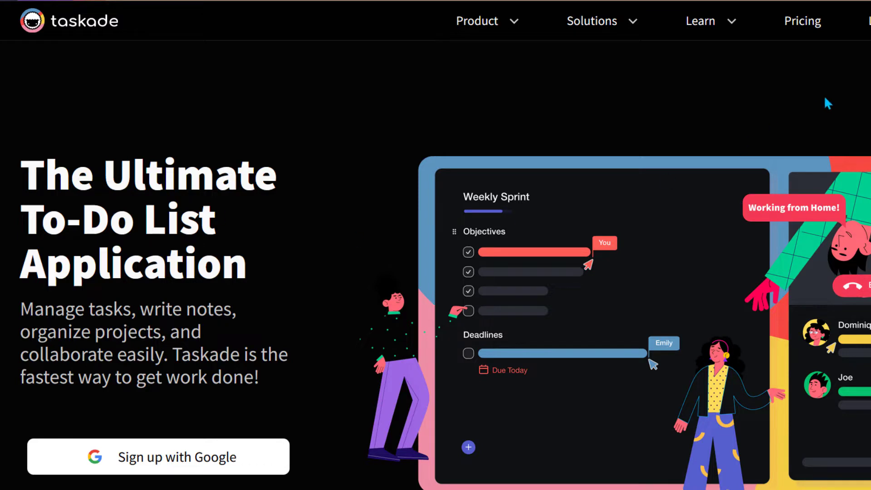
Look through the Taskade homepage's project views, app downloads and team task sections, and return to the start of the page
scroll(436, 245, down, 10)
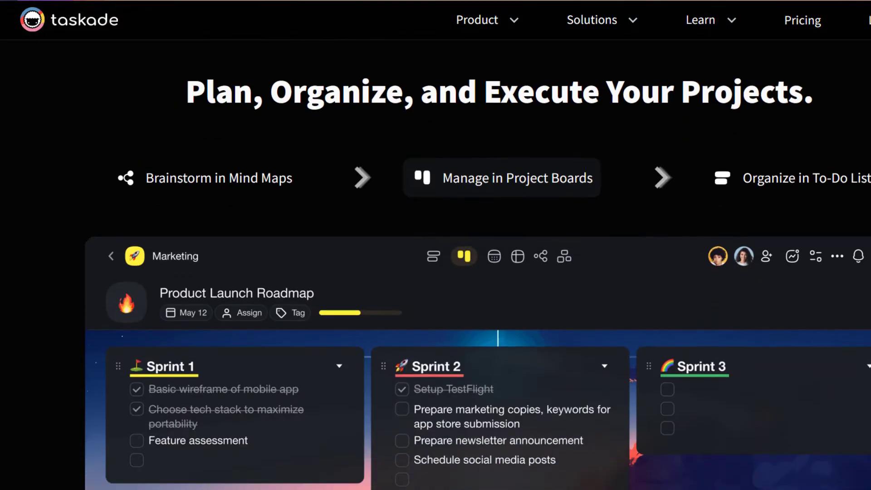
scroll(436, 245, down, 3)
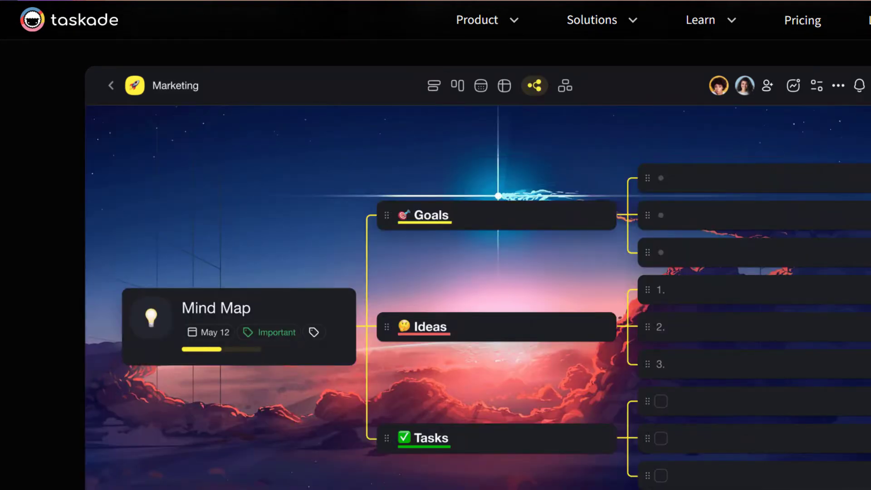
scroll(435, 245, down, 20)
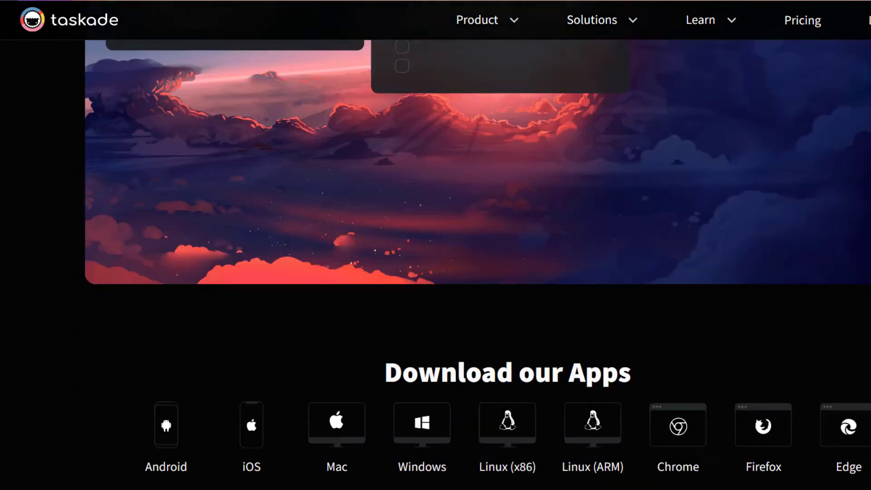
scroll(435, 245, down, 5)
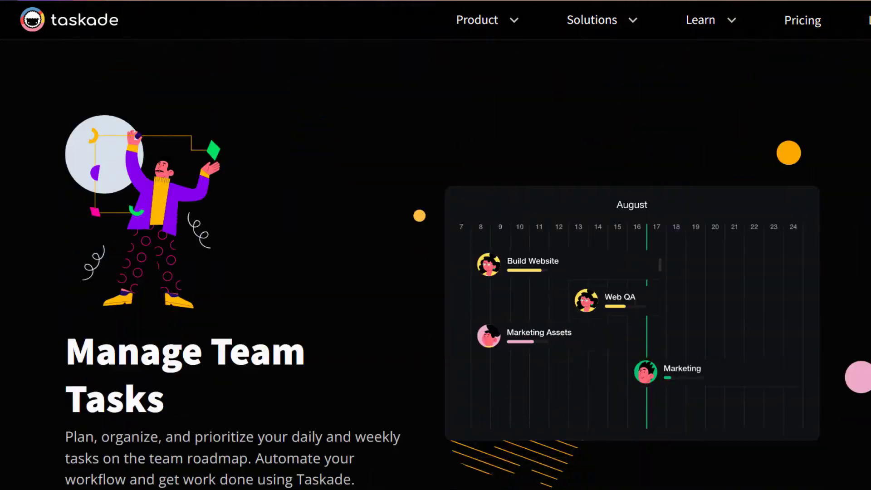
scroll(436, 245, up, 20)
scroll(435, 245, up, 6)
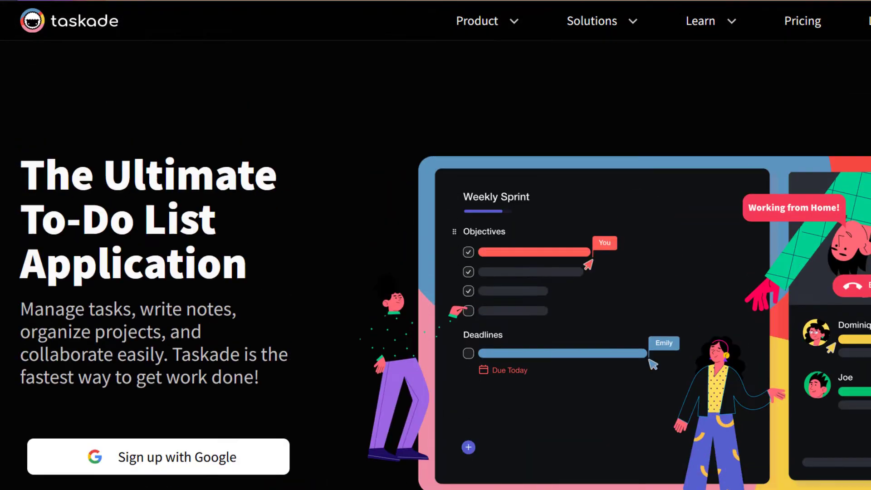
Open the pricing page and compare the features included in the Free, Unlimited and Enterprise plans
click(792, 27)
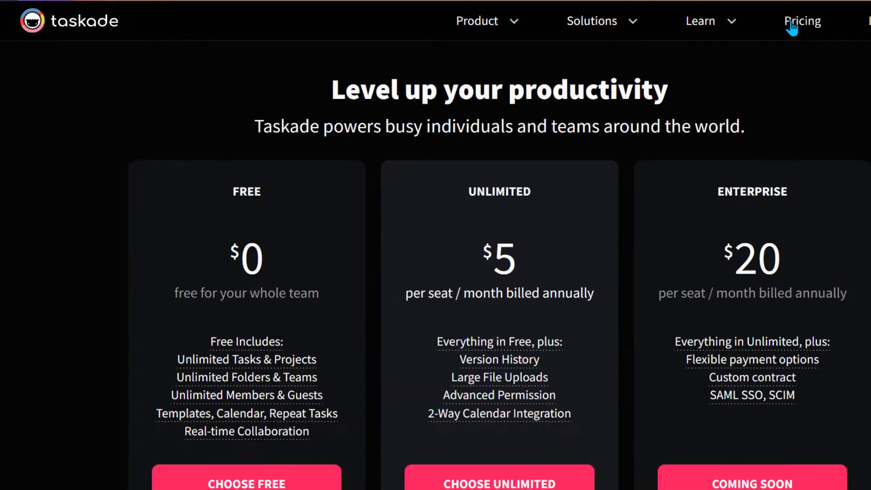
scroll(728, 98, down, 2)
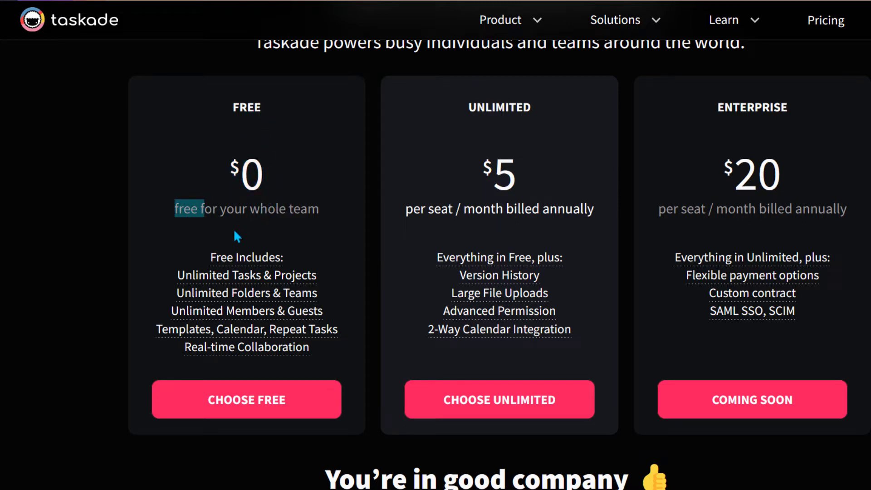
mouse_move(194, 277)
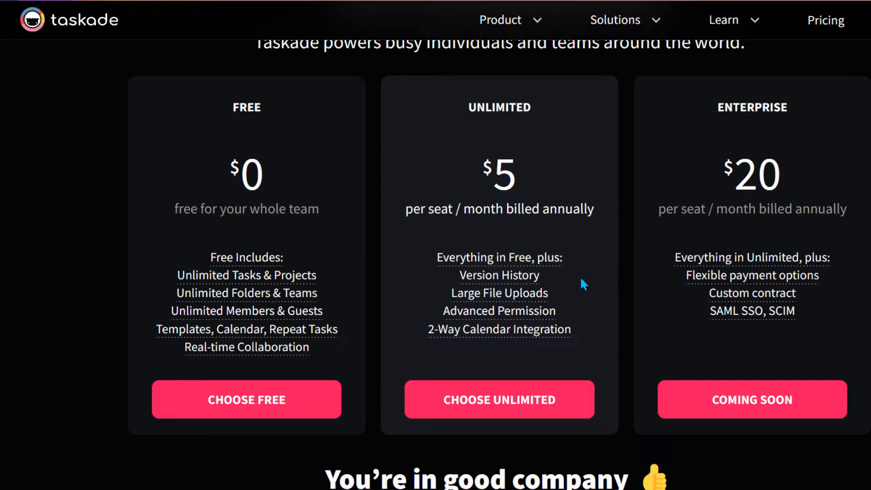
drag(540, 275, 450, 270)
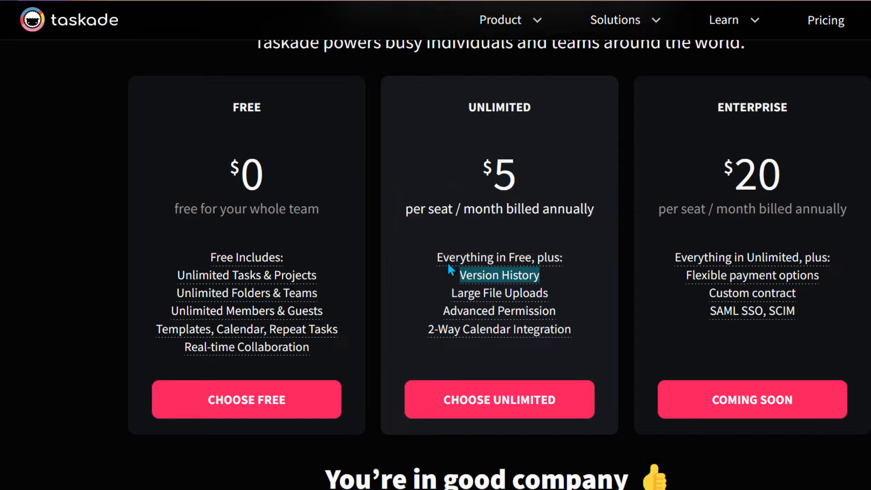
click(458, 184)
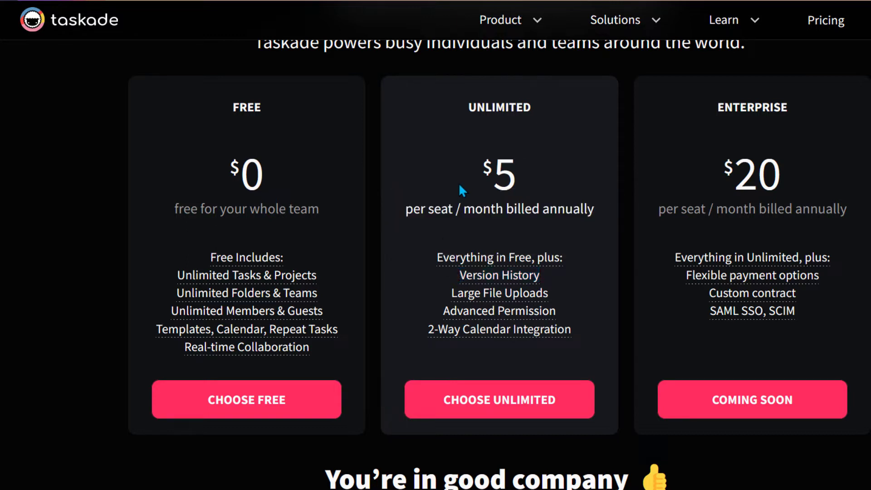
drag(552, 296, 451, 294)
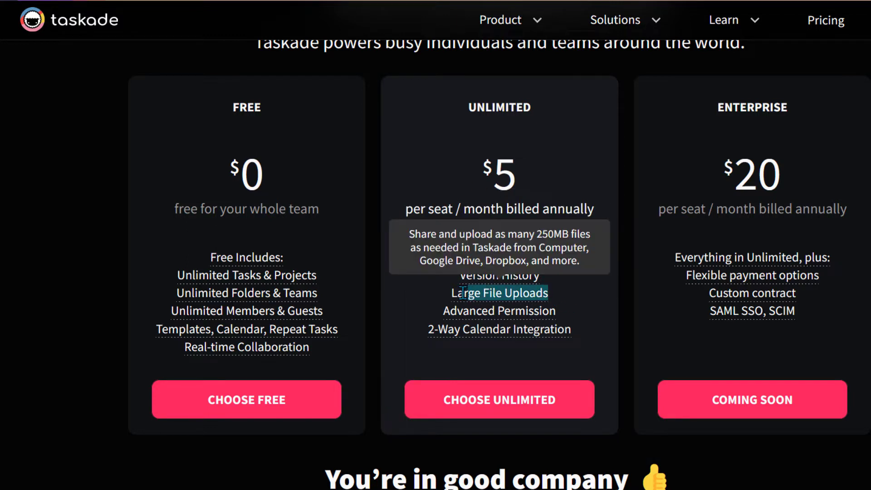
click(462, 179)
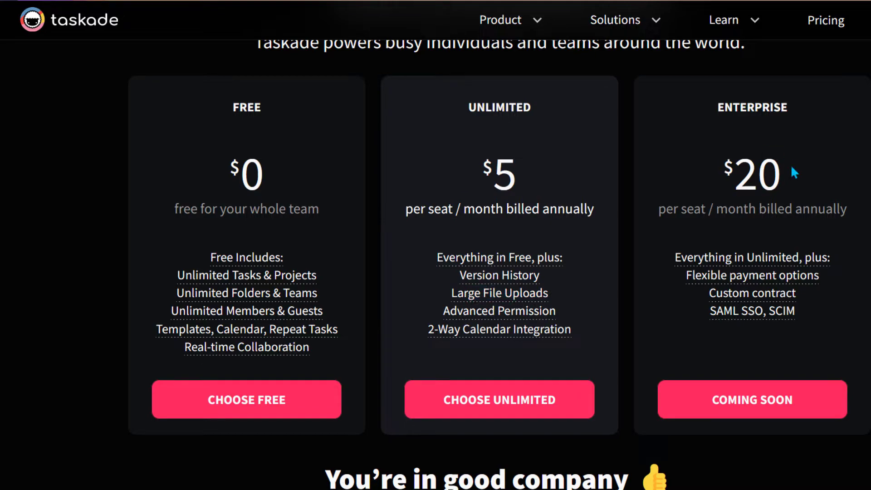
scroll(665, 172, down, 5)
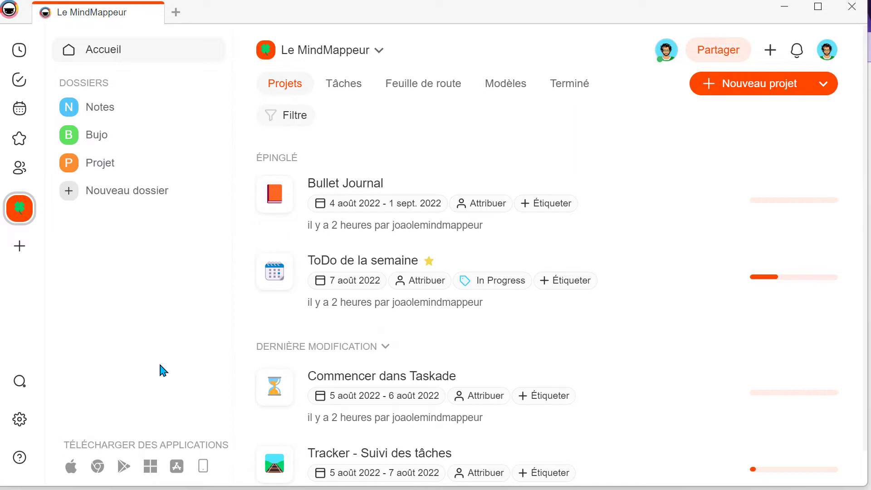
Open the "Commencer dans Taskade" project from the workspace's project list and bring its "L'essentiel" section into view
click(393, 387)
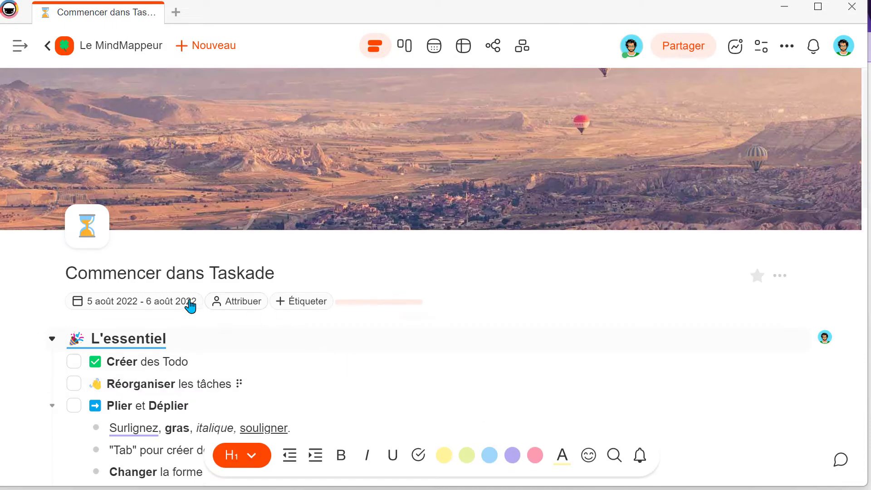
scroll(281, 290, down, 2)
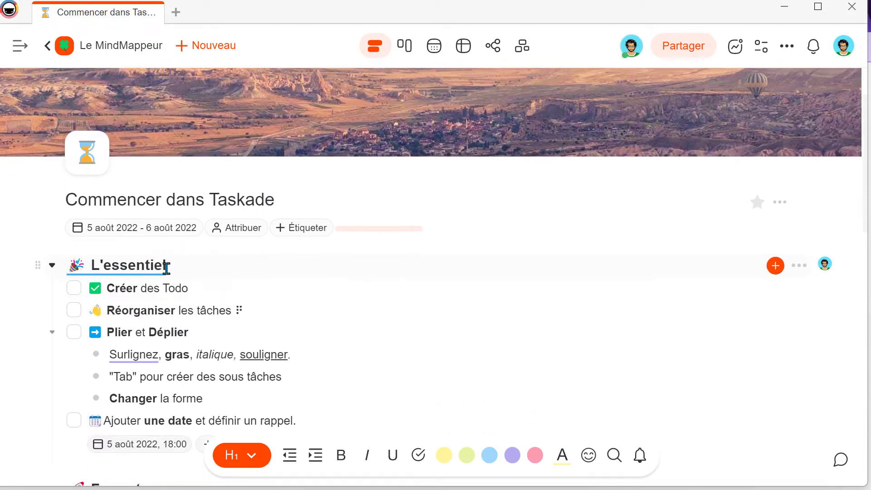
scroll(213, 273, down, 1)
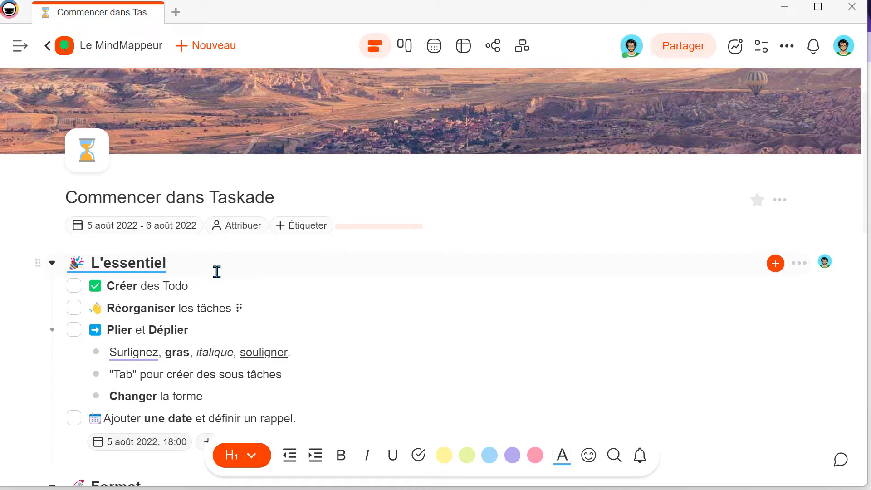
scroll(217, 271, down, 2)
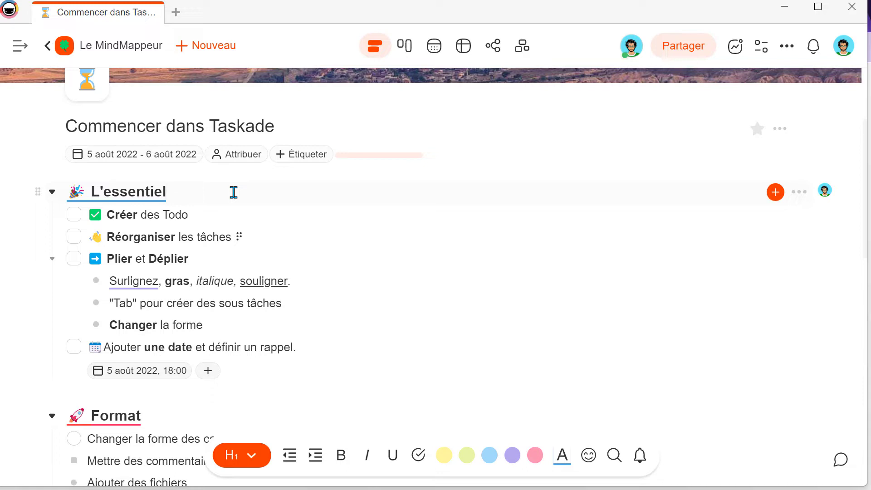
Examine the block actions and text format options available for the "L'essentiel" heading without applying any
drag(167, 192, 68, 192)
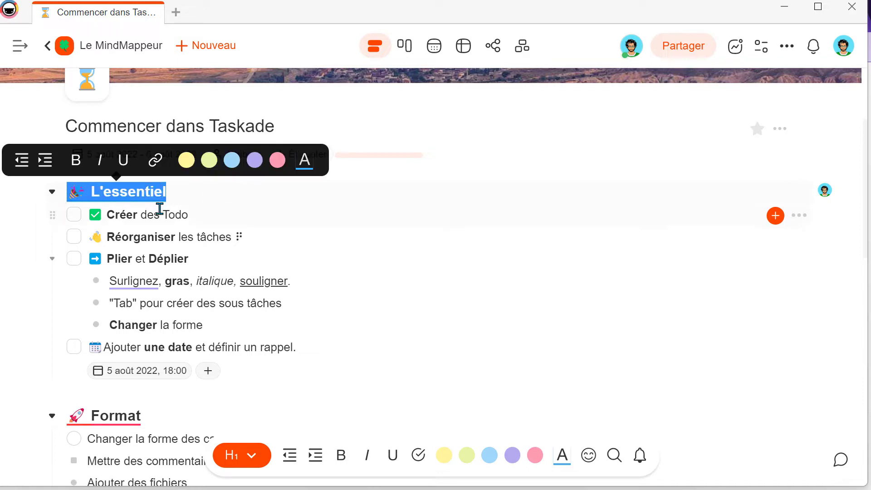
click(193, 192)
click(38, 192)
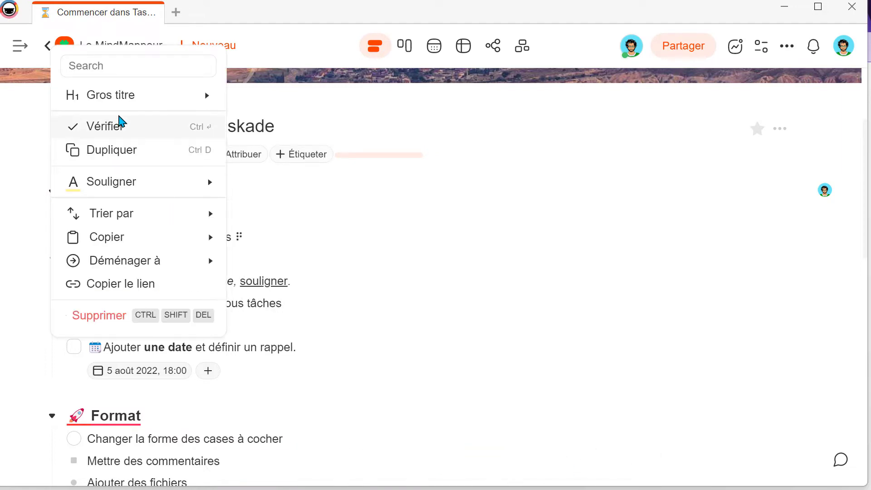
mouse_move(113, 94)
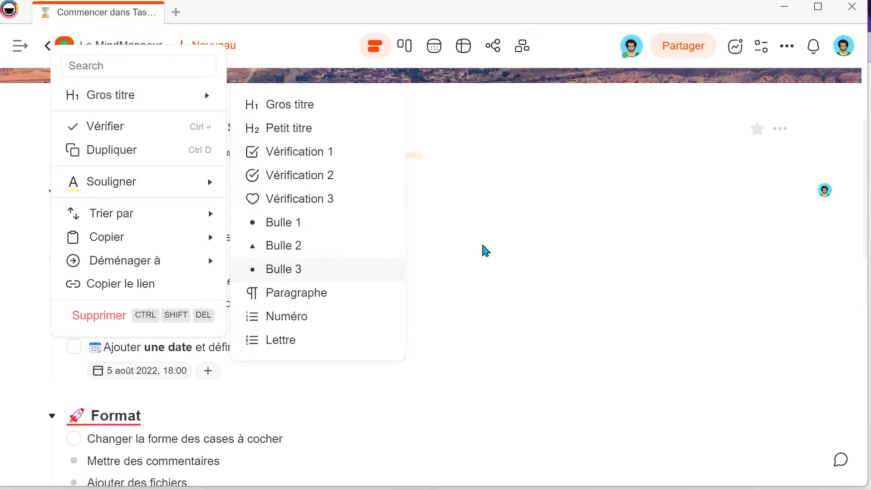
click(490, 222)
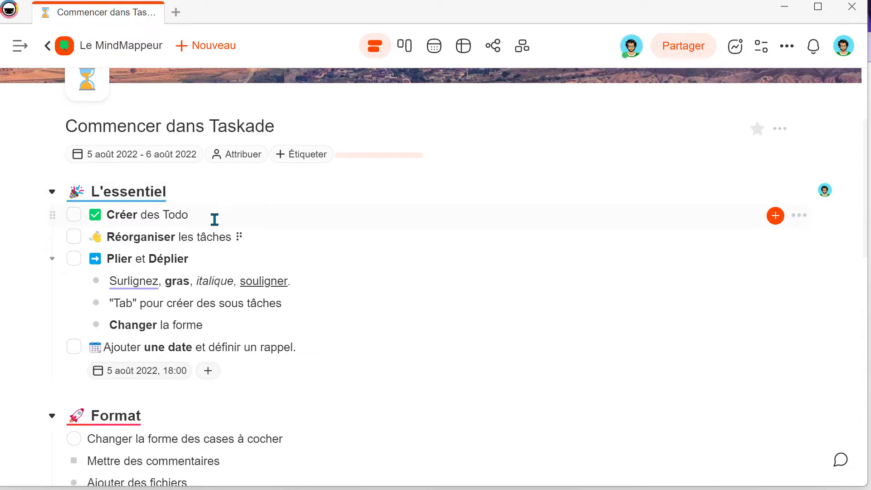
Toggle the completion of the "Créer des Todo" task on and off, leaving it marked as complete
click(215, 220)
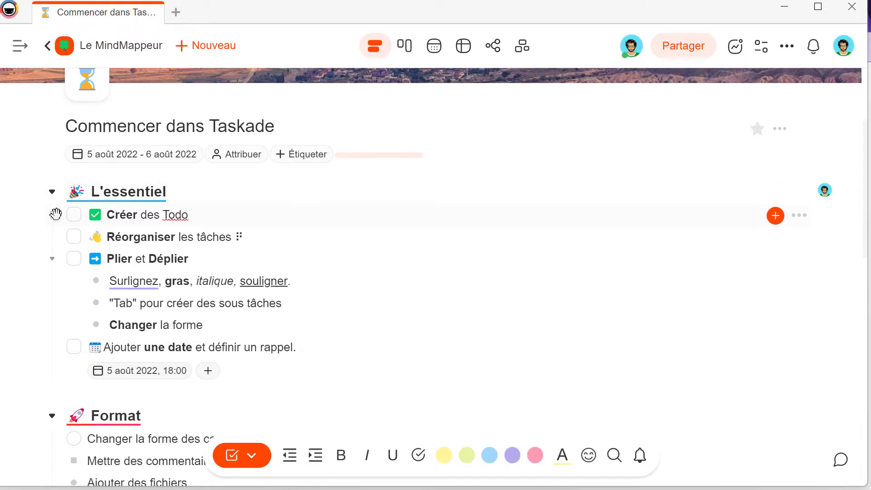
click(73, 215)
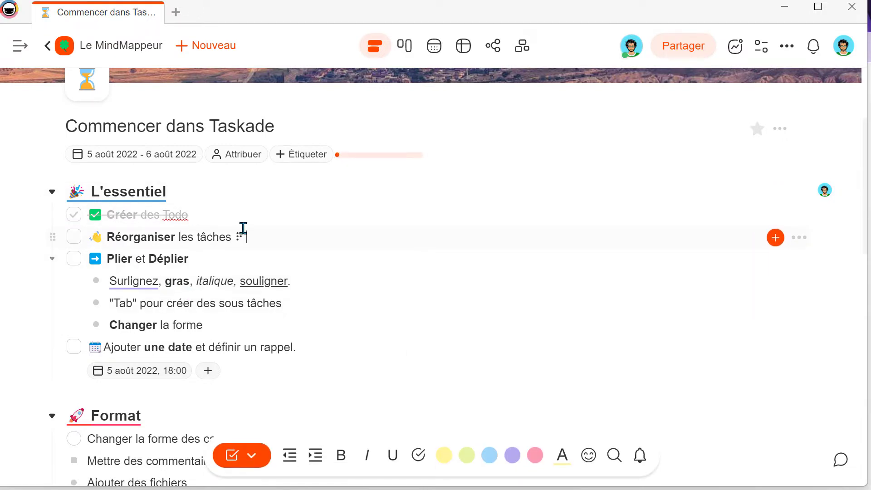
click(74, 215)
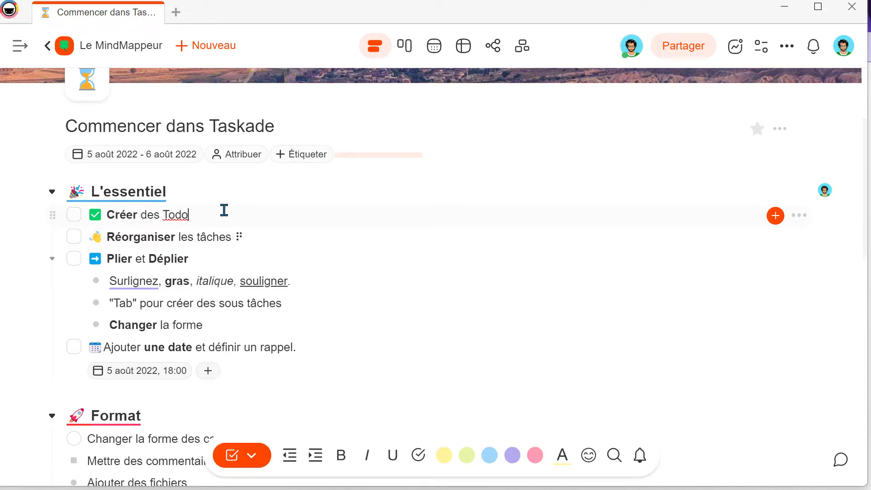
key(ctrl+Return)
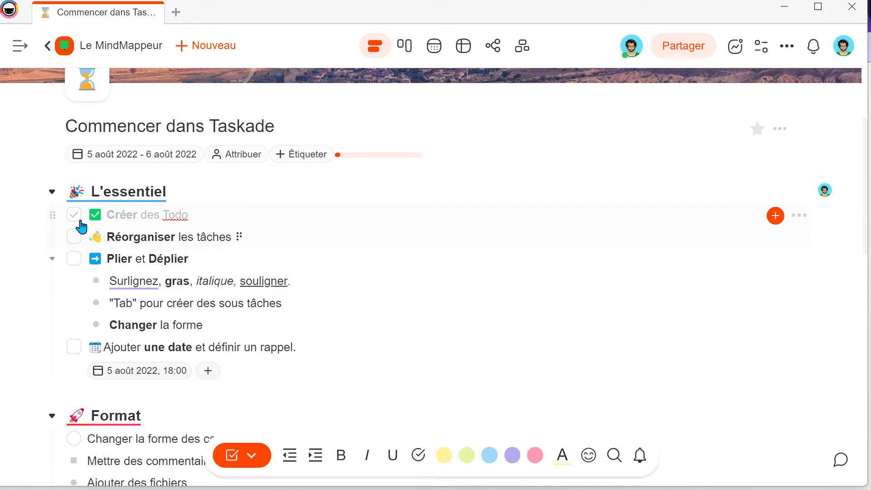
click(225, 215)
key(ctrl+Return)
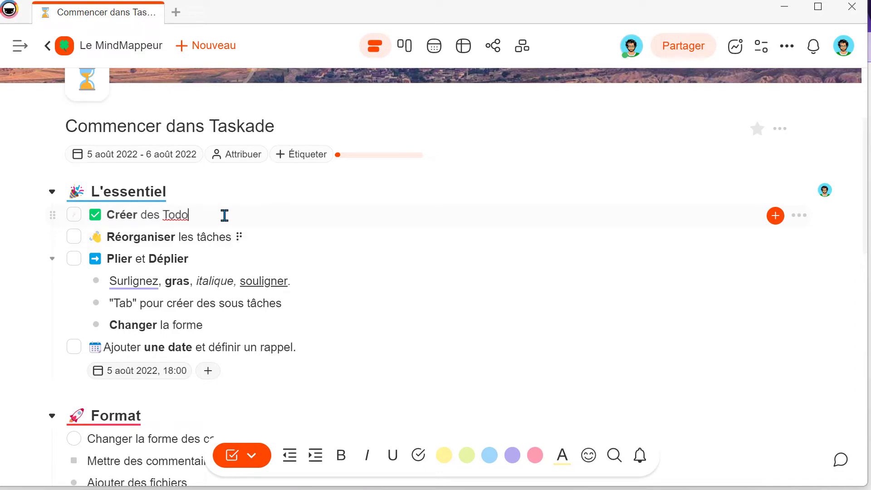
key(ctrl+Return)
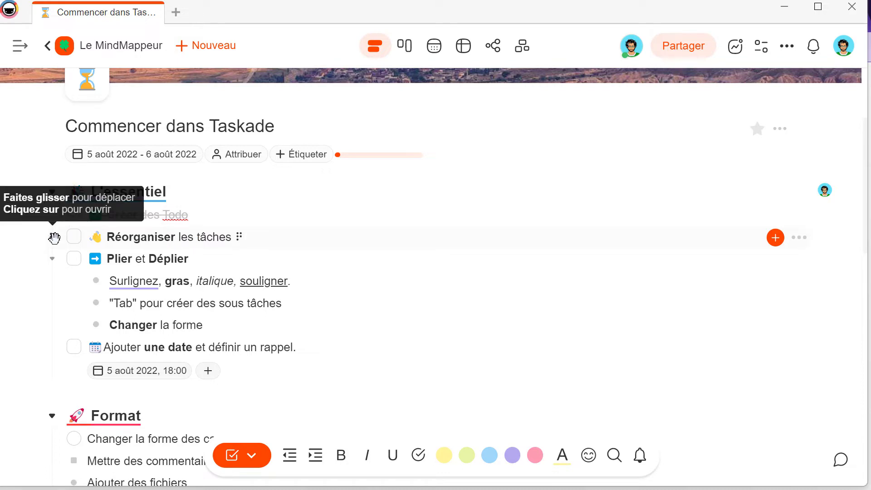
Move the "Réorganiser les tâches" task below "Plier et Déplier" and its subtasks, just above "Ajouter une date et définir un rappel"
drag(280, 237, 72, 243)
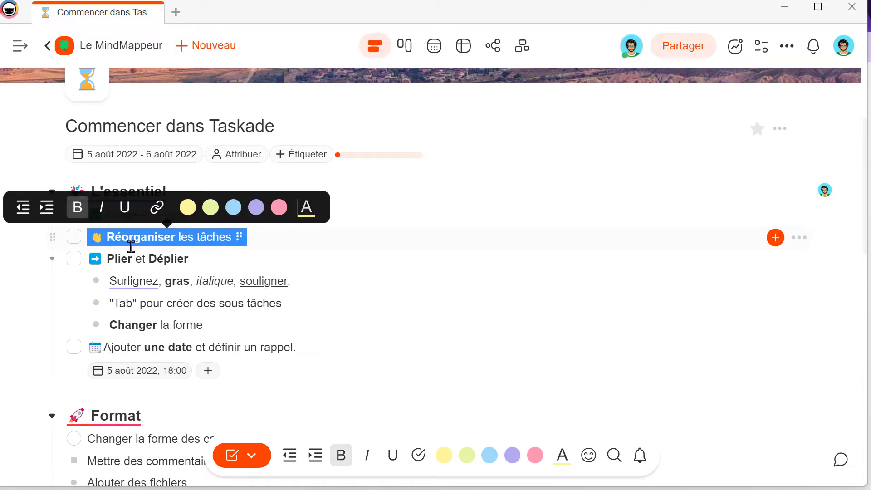
click(178, 257)
triple_click(153, 257)
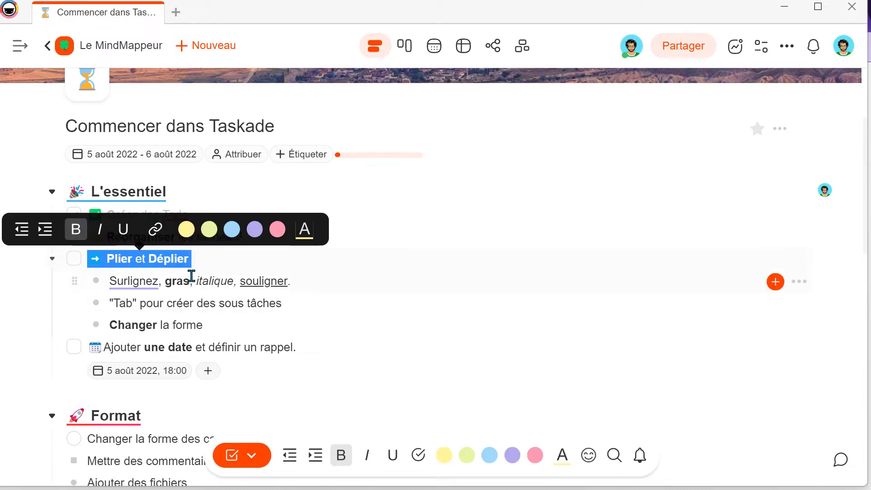
click(82, 257)
drag(47, 235, 74, 354)
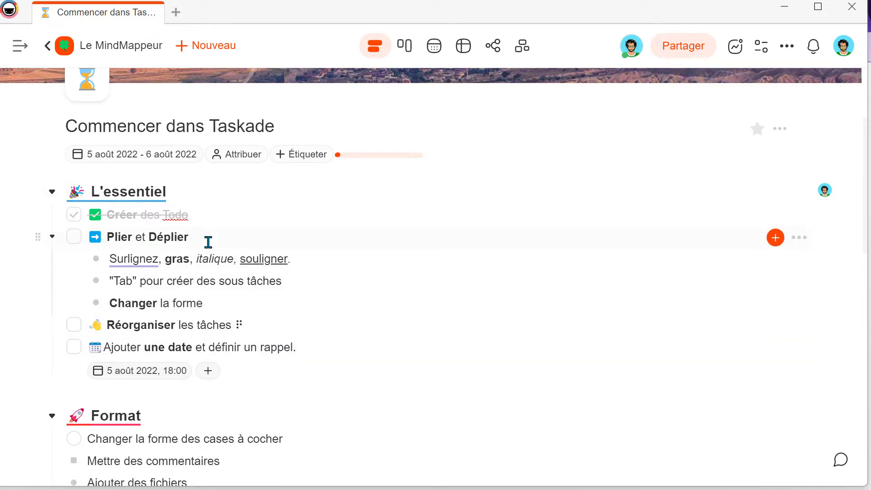
Collapse and expand the subtasks of the "Plier et Déplier" task, leaving them expanded
click(219, 259)
click(205, 303)
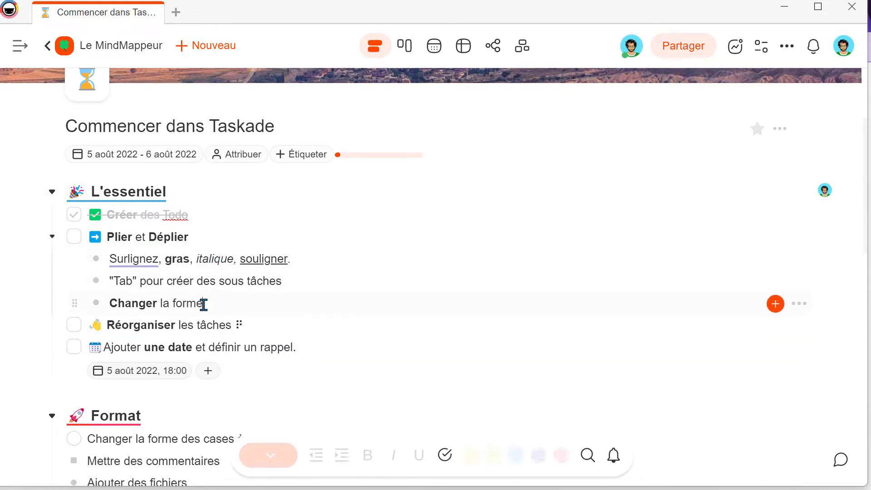
click(116, 259)
click(48, 241)
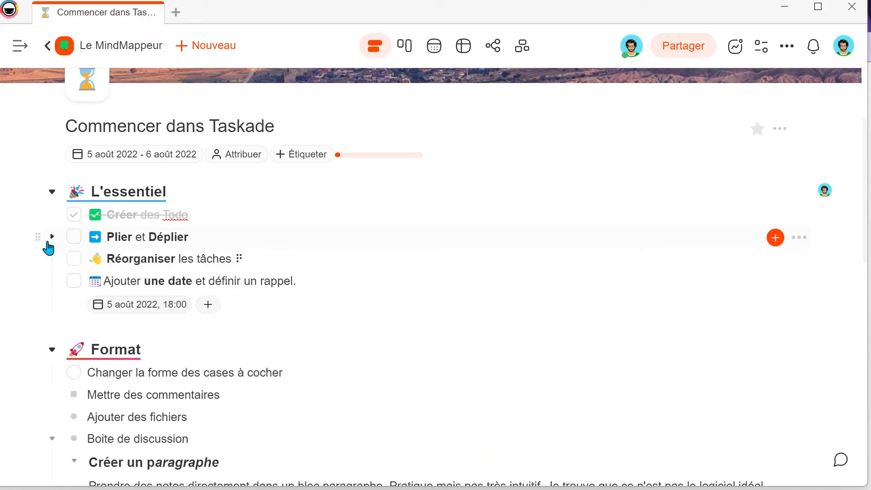
click(48, 243)
click(48, 243)
click(48, 242)
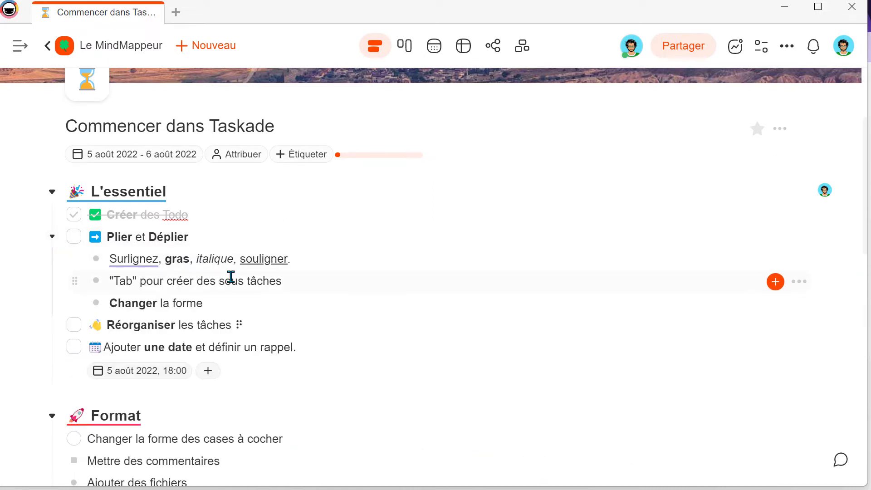
Review the date, repeat and reminder options of the "Ajouter une date et définir un rappel" task, save them, and mark the task complete
scroll(234, 275, down, 2)
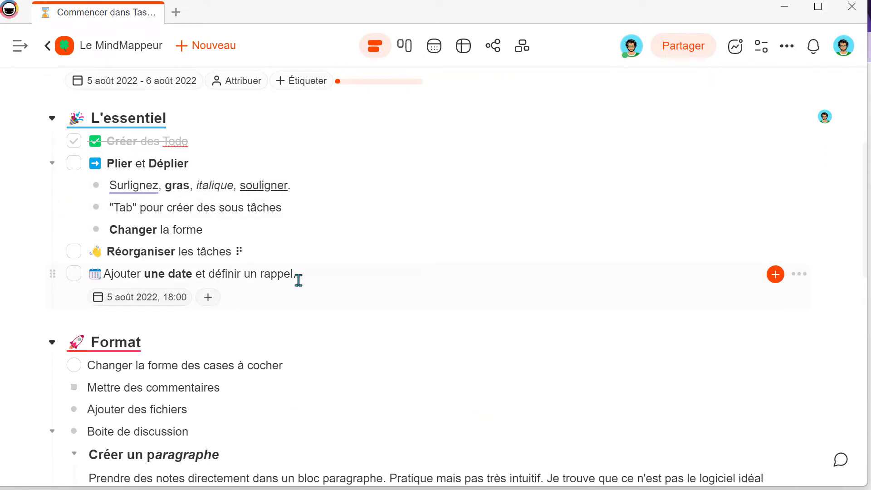
click(131, 301)
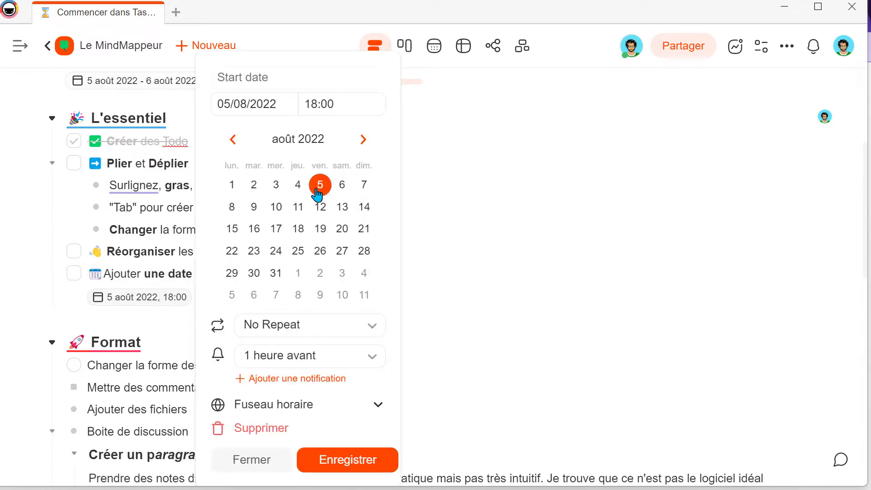
click(309, 103)
click(308, 325)
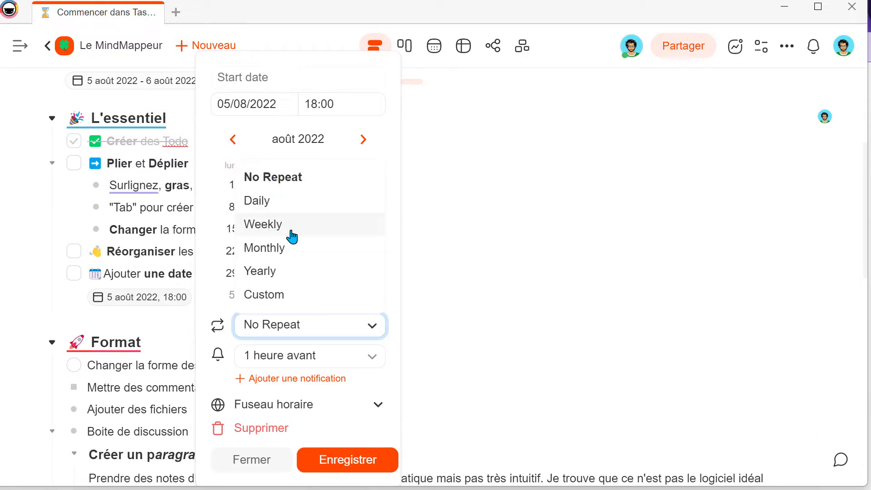
click(303, 330)
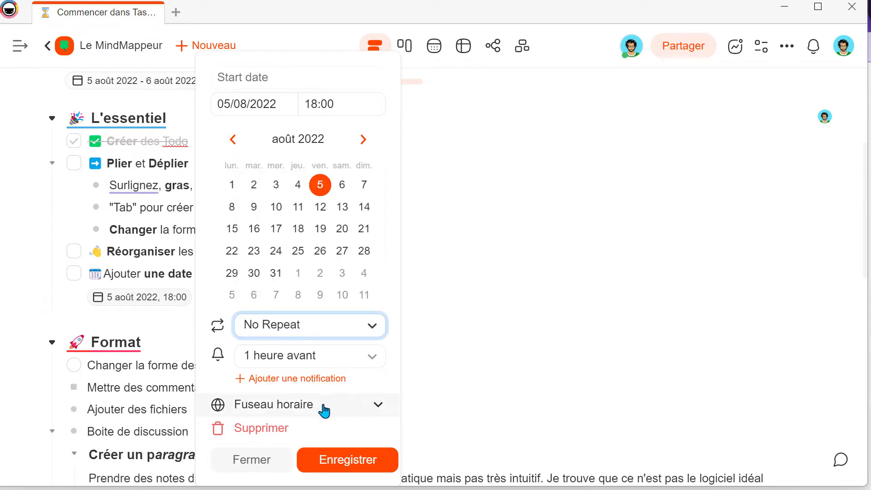
click(299, 358)
click(317, 362)
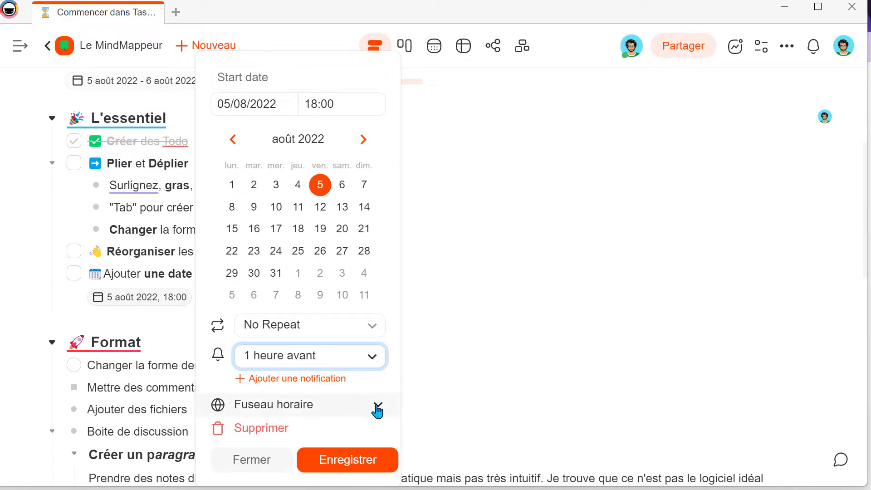
click(384, 467)
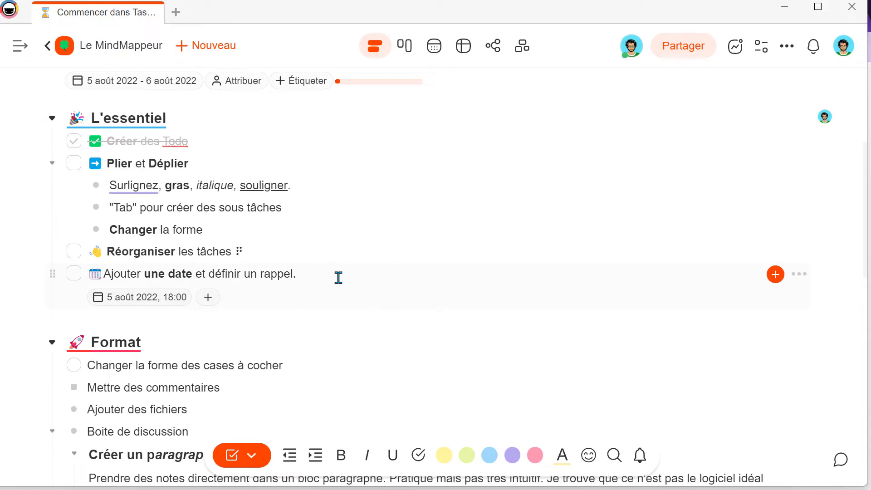
key(ctrl+Return)
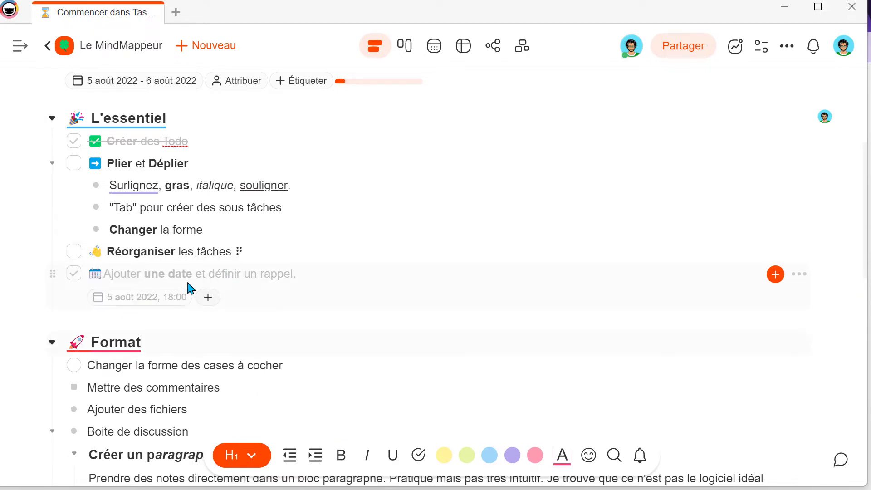
Examine the checkbox and bullet shapes available for the "Changer la forme des cases à cocher" item under "Format" without applying any
scroll(319, 270, down, 1)
scroll(318, 271, down, 3)
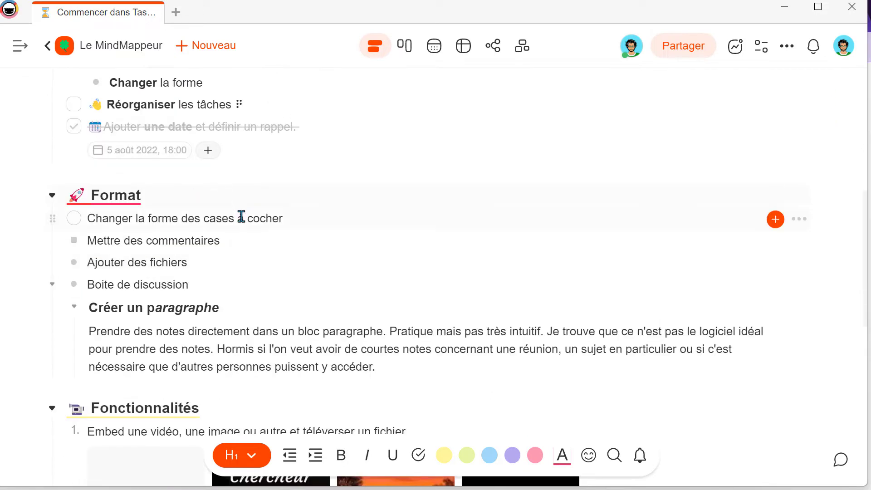
mouse_move(144, 117)
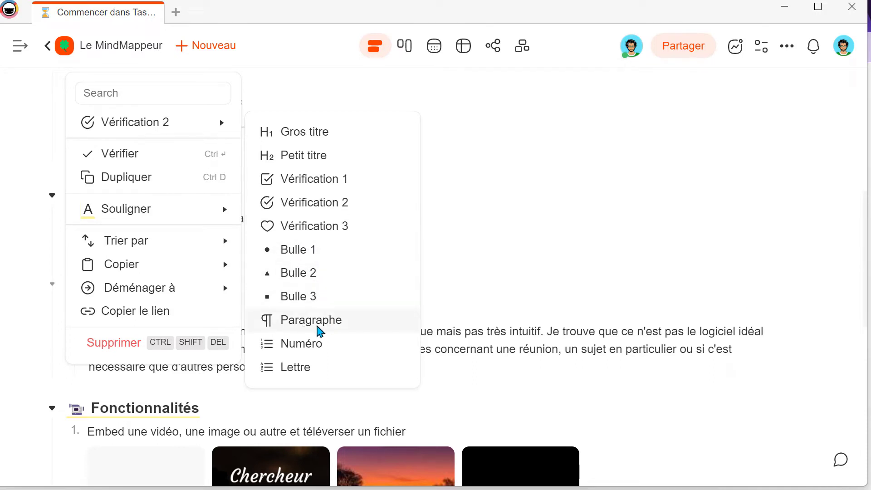
click(472, 249)
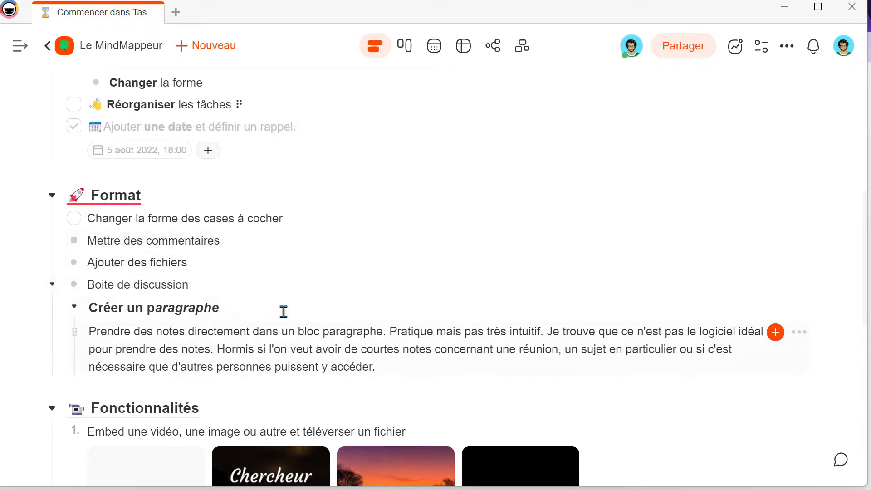
Highlight passages of the paragraph under "Créer un paragraphe" and view the block types available below it without adding one
drag(375, 367, 199, 338)
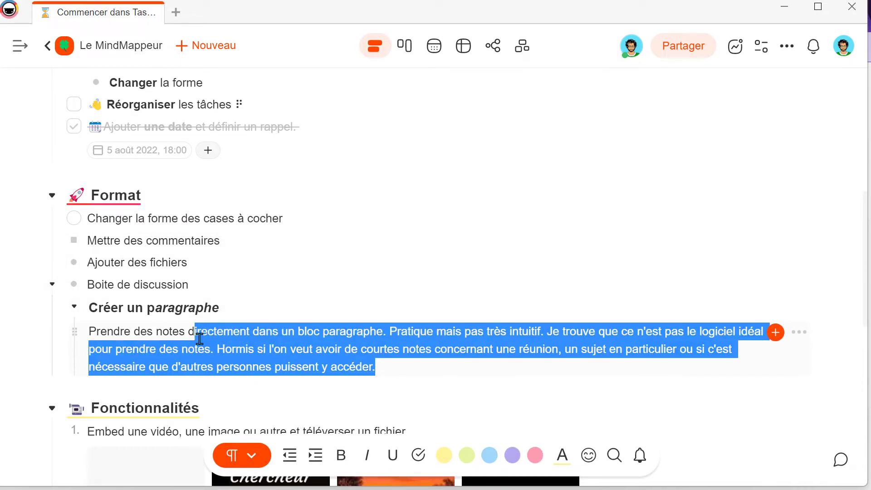
click(376, 369)
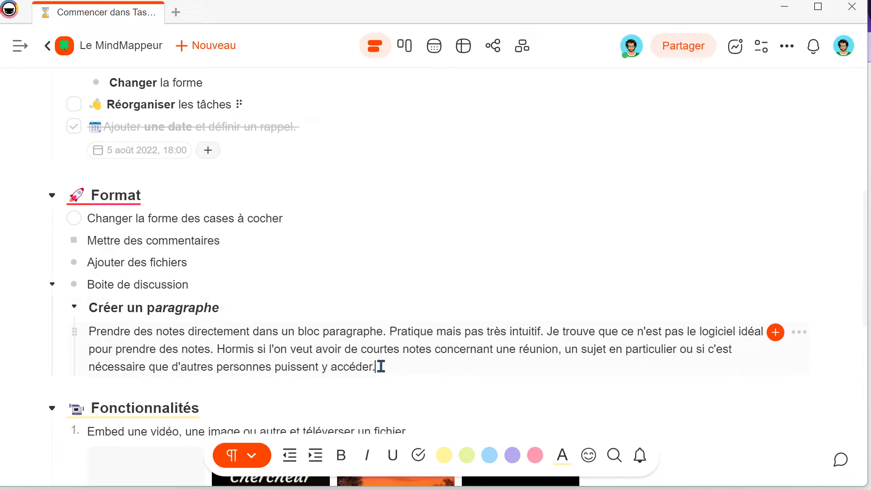
drag(388, 367, 303, 349)
click(373, 351)
drag(408, 351, 246, 358)
click(389, 385)
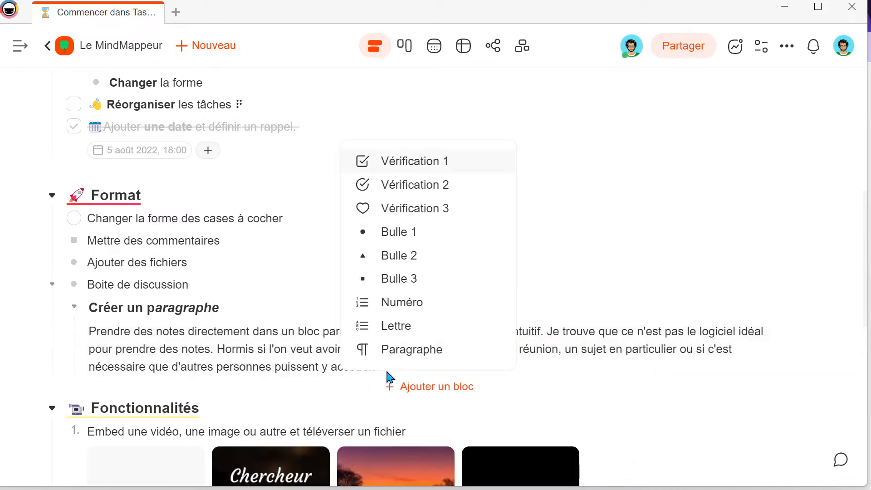
click(298, 357)
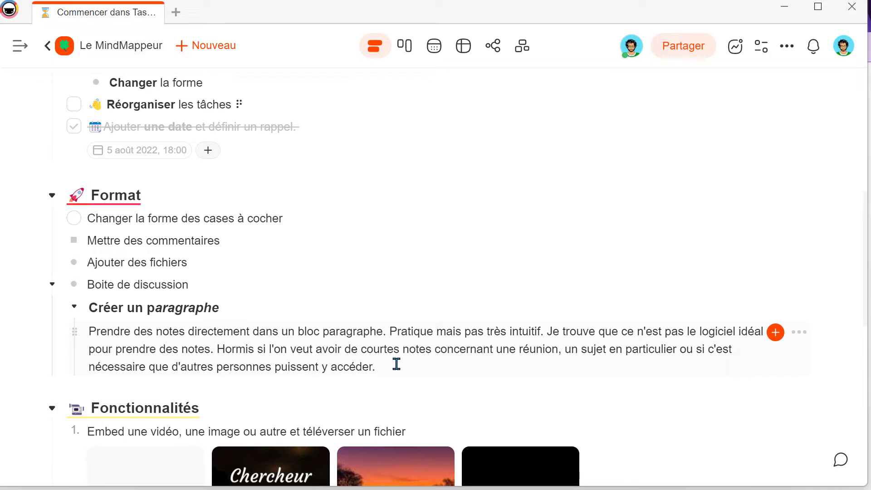
click(385, 372)
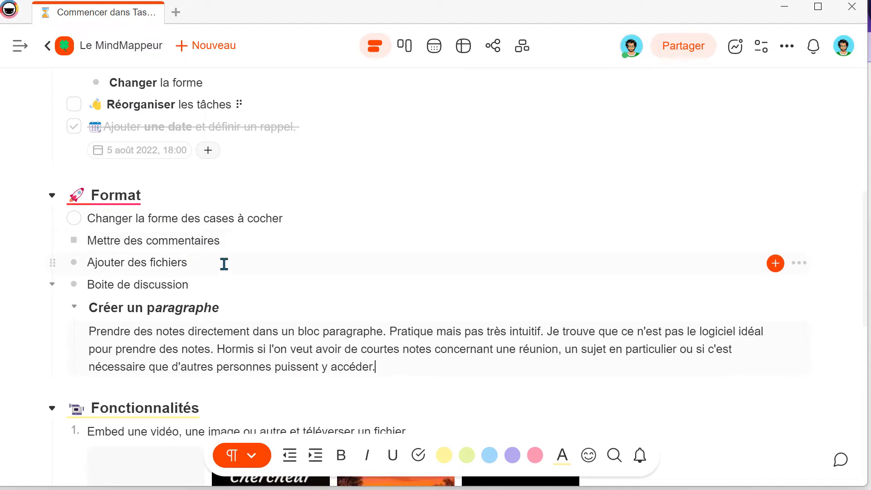
click(248, 246)
click(233, 264)
Preview the embedded video "ÊTRE PRODUCTIF NE VEUT PAS DIRE ÊTRE EFFICACE" and the image "Chemin pro.jpg" under "Fonctionnalités", closing each preview
scroll(235, 263, down, 3)
scroll(240, 203, down, 2)
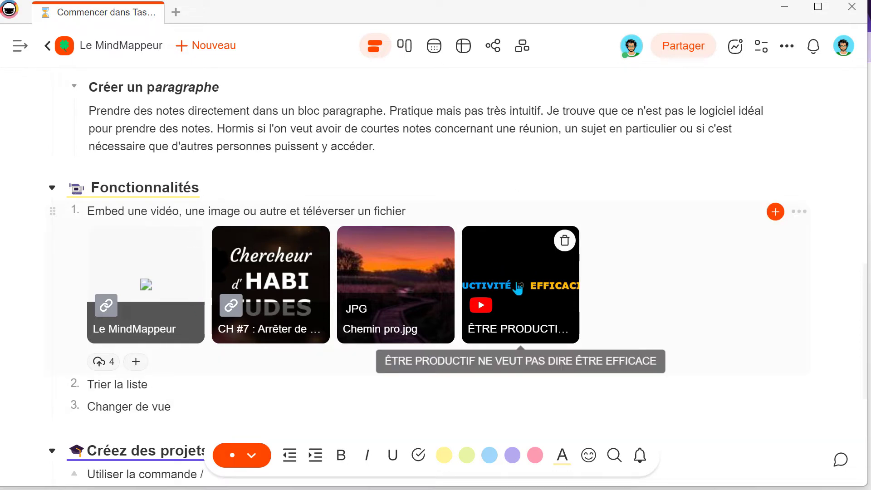
click(532, 305)
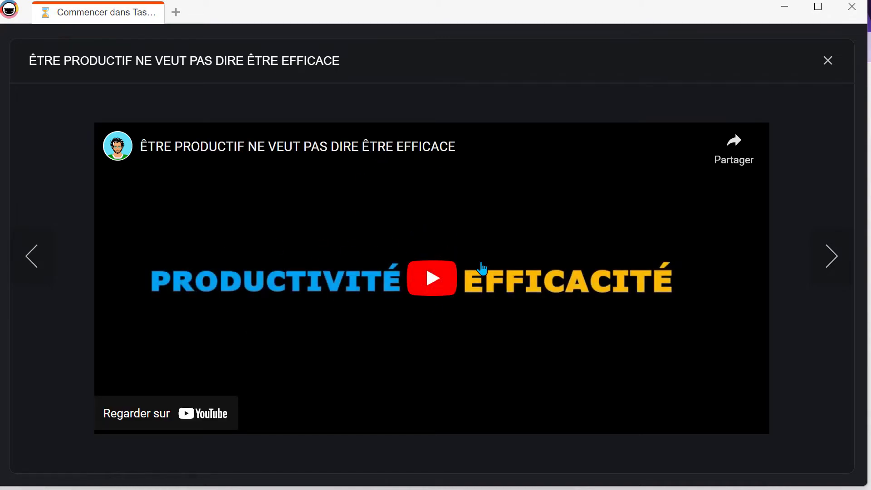
click(482, 269)
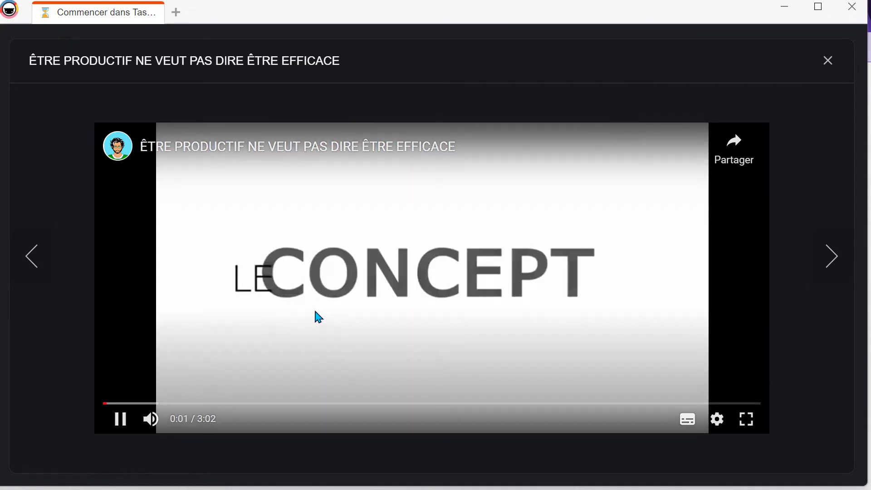
click(315, 310)
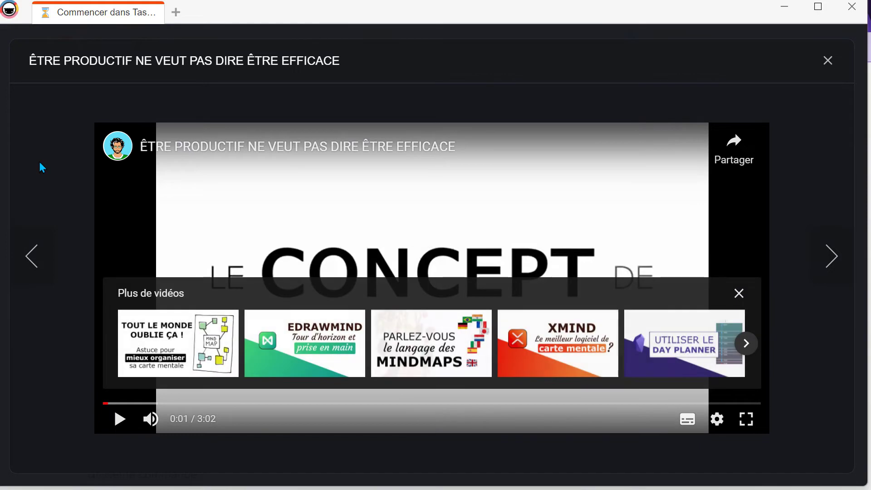
click(40, 163)
click(405, 287)
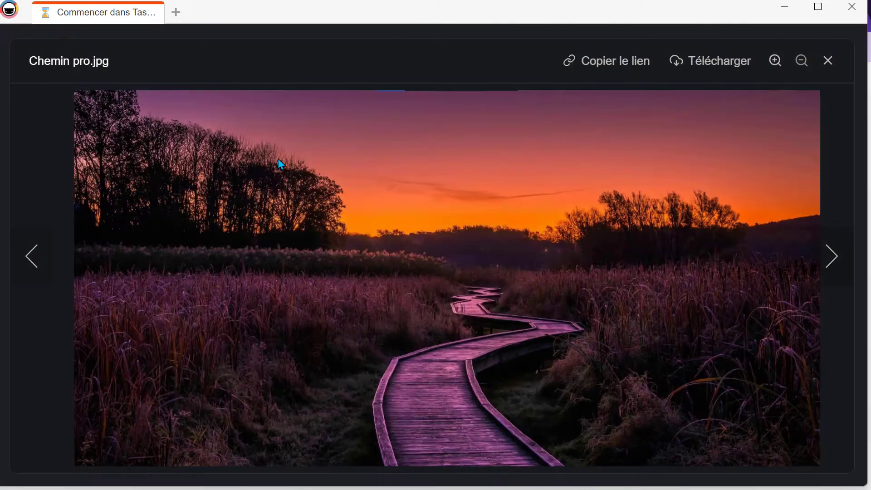
click(51, 177)
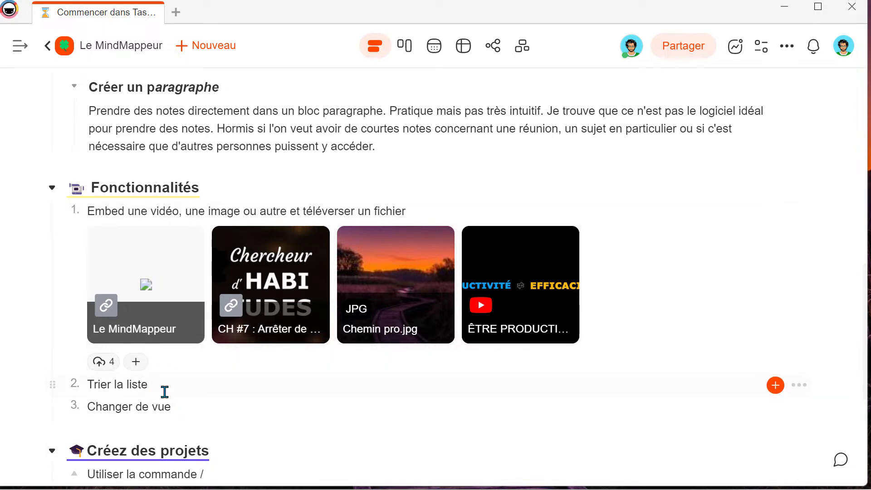
Collapse and expand the "Fonctionnalités" section, leaving its items expanded
click(233, 405)
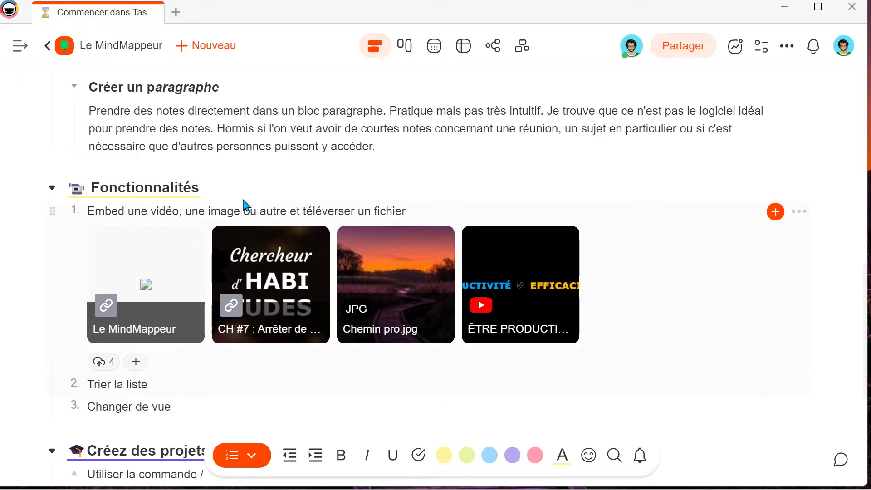
click(261, 199)
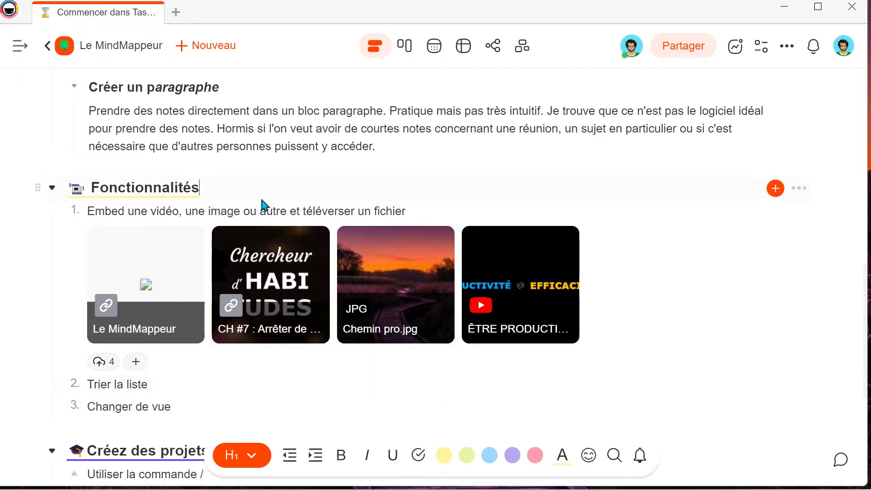
click(52, 191)
click(52, 191)
click(53, 192)
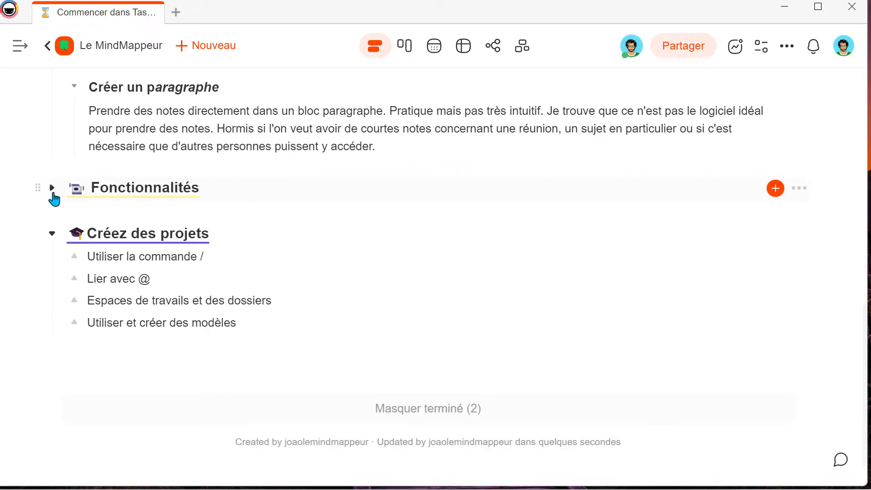
click(53, 192)
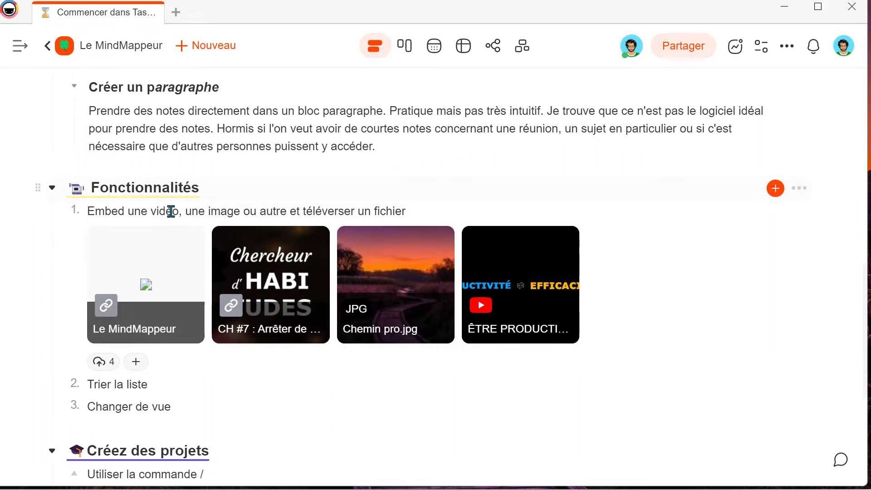
click(289, 196)
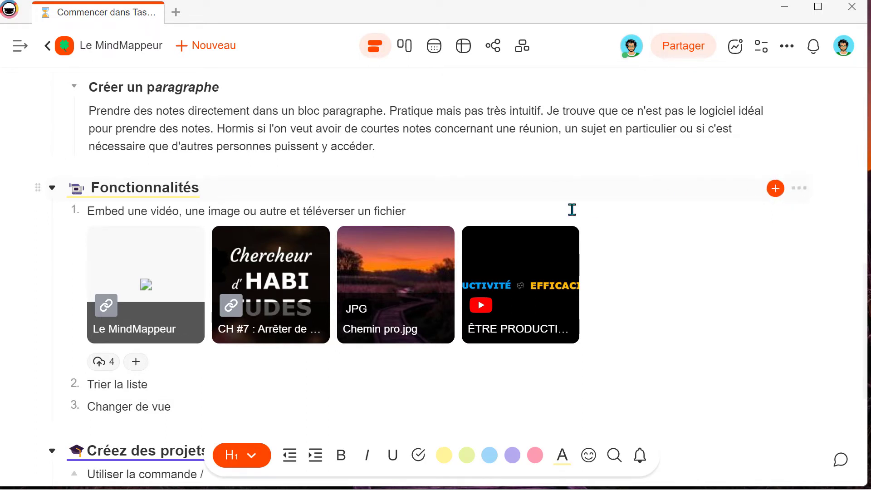
Sort the items under the "Fonctionnalités" heading from A to Z
click(535, 209)
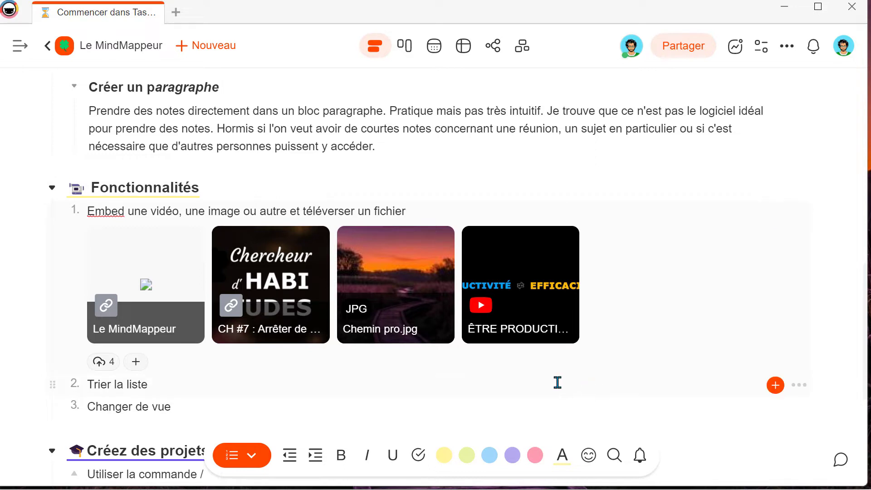
click(802, 190)
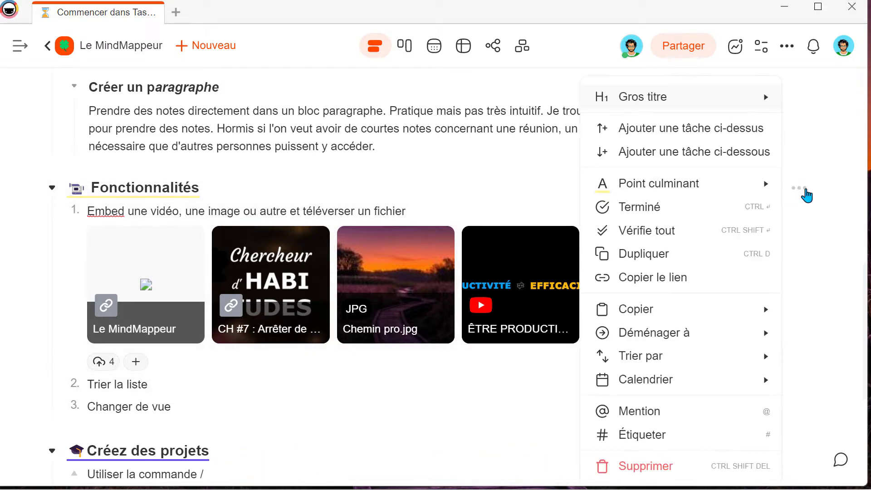
mouse_move(655, 363)
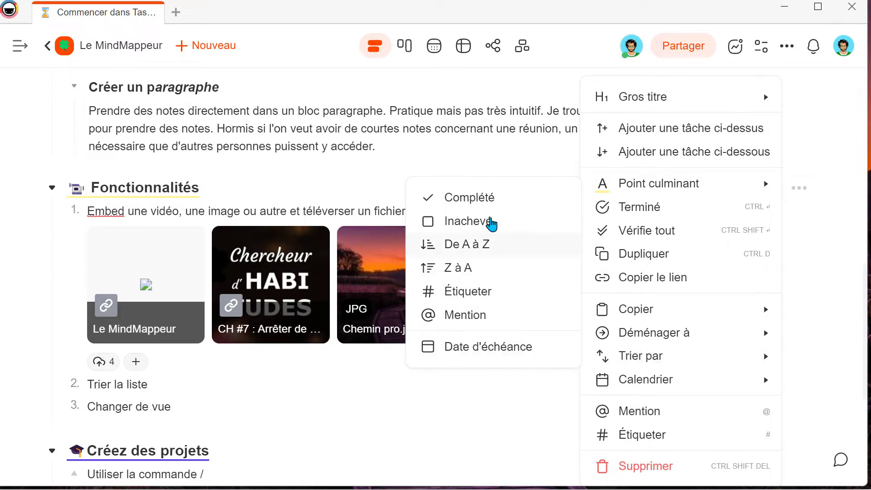
click(488, 253)
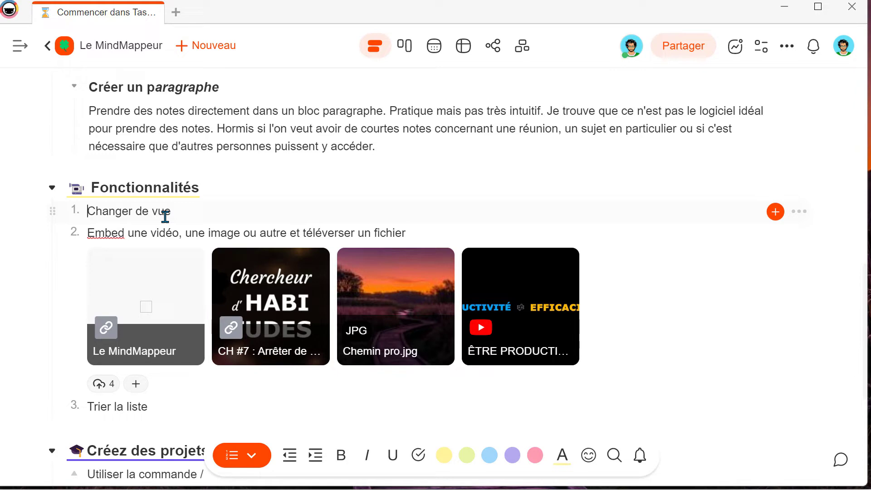
Open the slash commands on "Utiliser la commande /" under "Créez des projets" and examine the due date and add-on options
scroll(476, 209, down, 4)
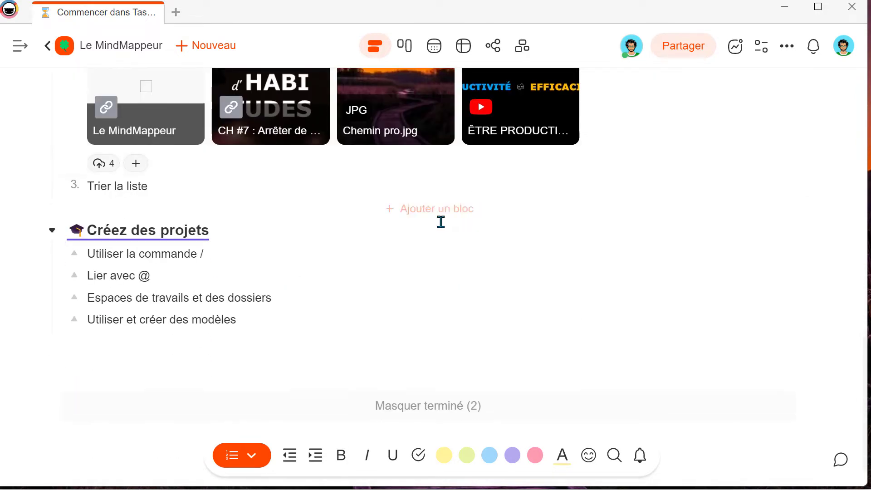
click(256, 254)
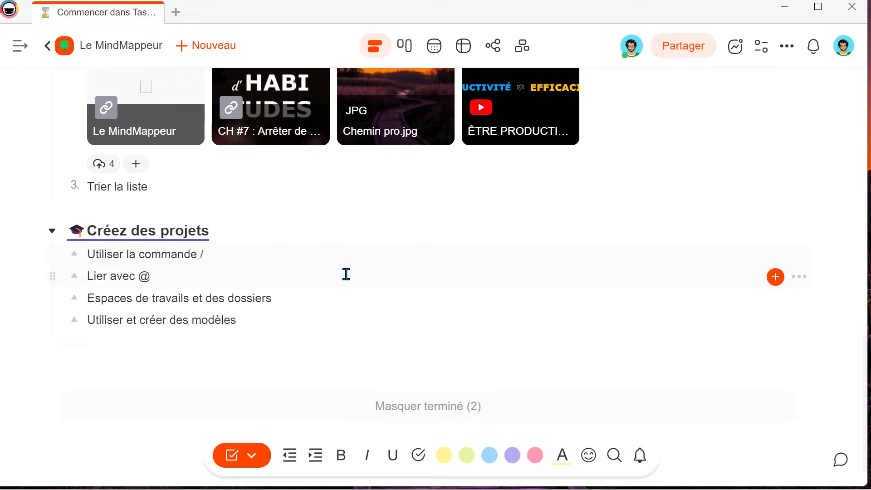
text(/)
key(Down)
key(Down)
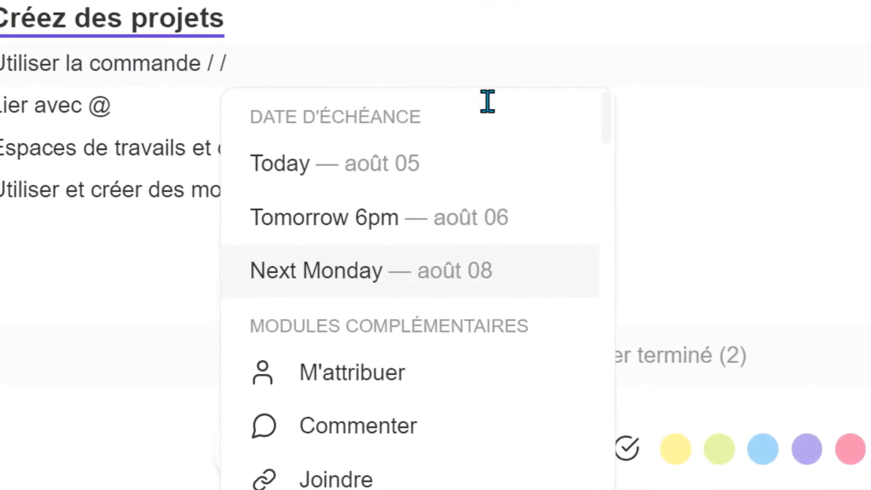
key(Up)
key(Up)
key(Down)
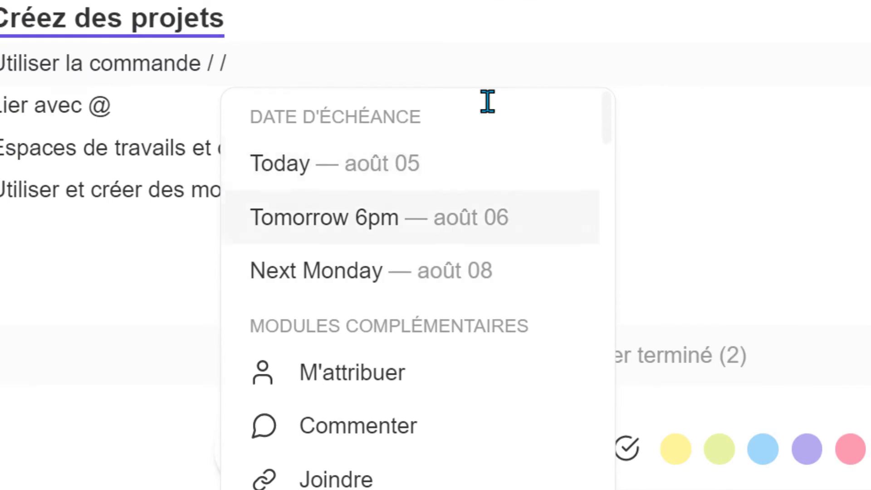
key(Down)
key(Down)
key(Down)
key(Down)
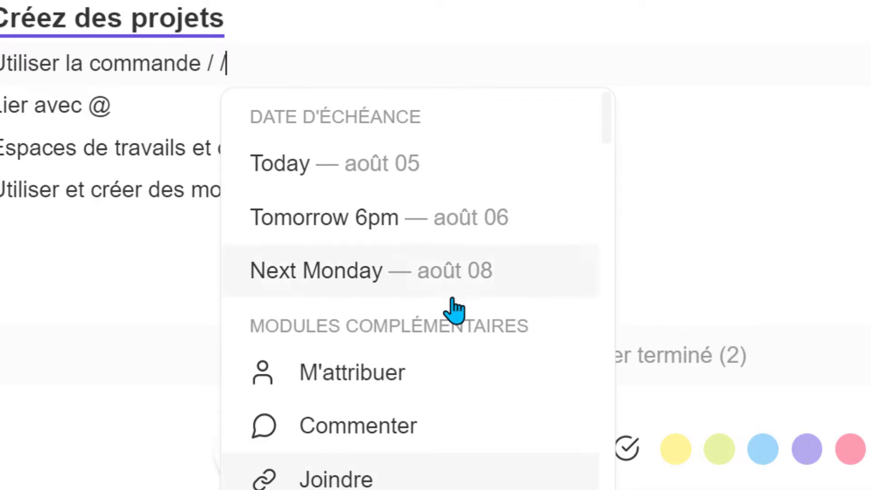
Examine the remaining slash commands for uploads, block types, highlight colours, actions and reactions
scroll(449, 327, down, 5)
scroll(455, 229, down, 3)
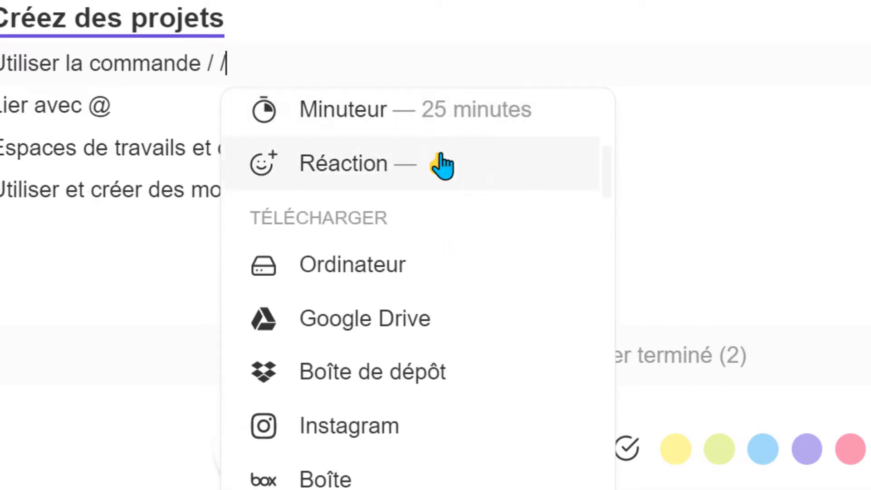
scroll(443, 163, down, 3)
scroll(384, 172, up, 3)
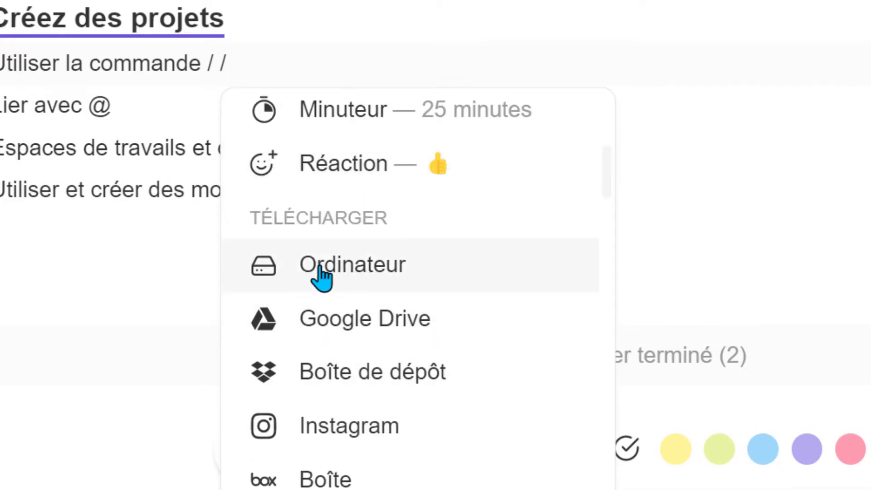
scroll(427, 326, down, 3)
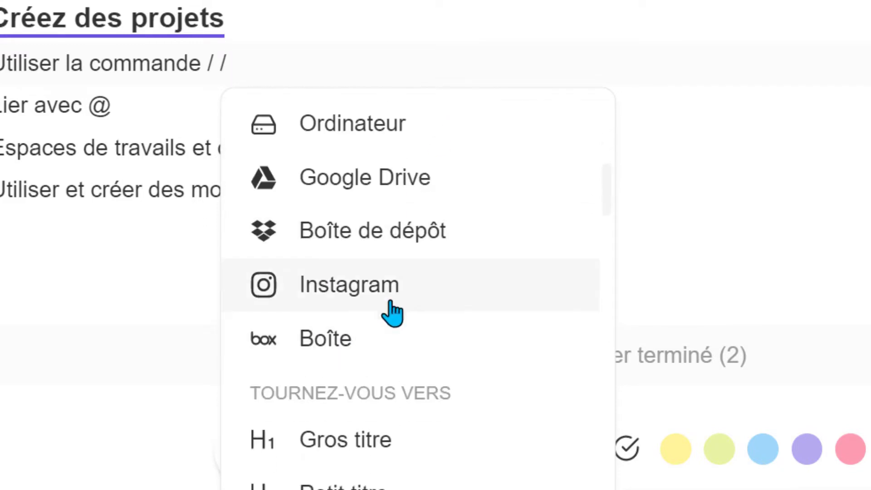
scroll(415, 313, down, 3)
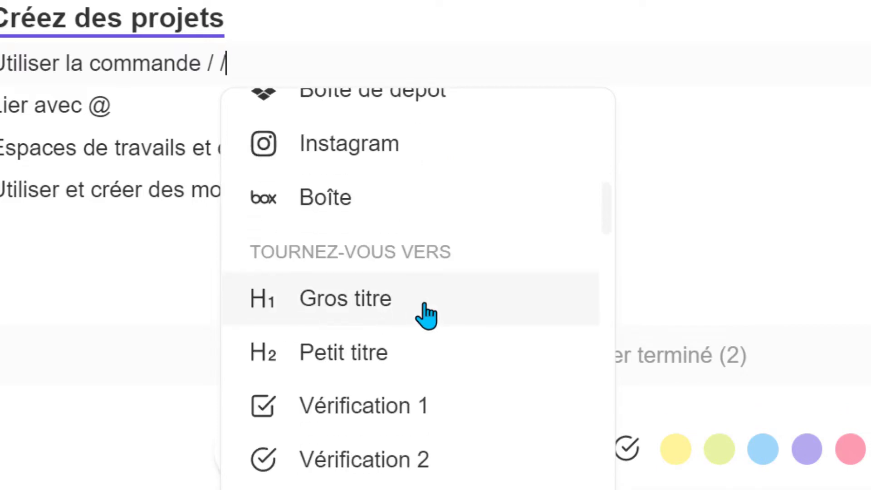
scroll(427, 316, down, 12)
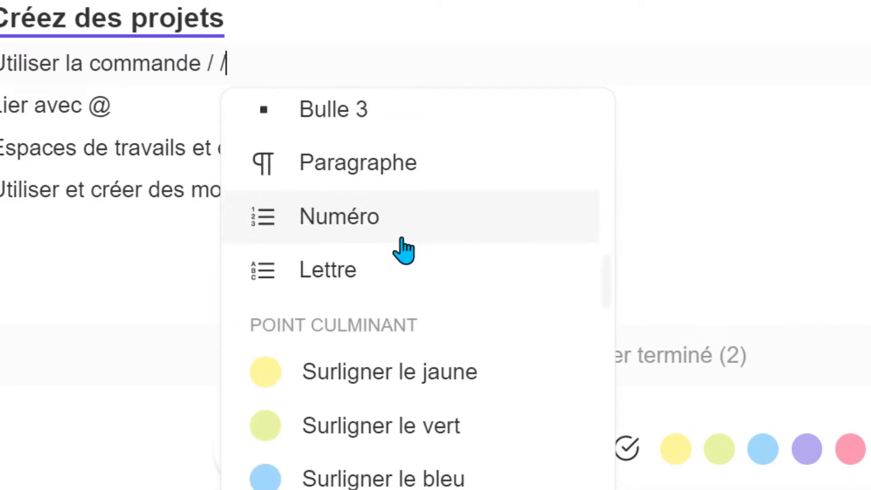
scroll(415, 238, down, 3)
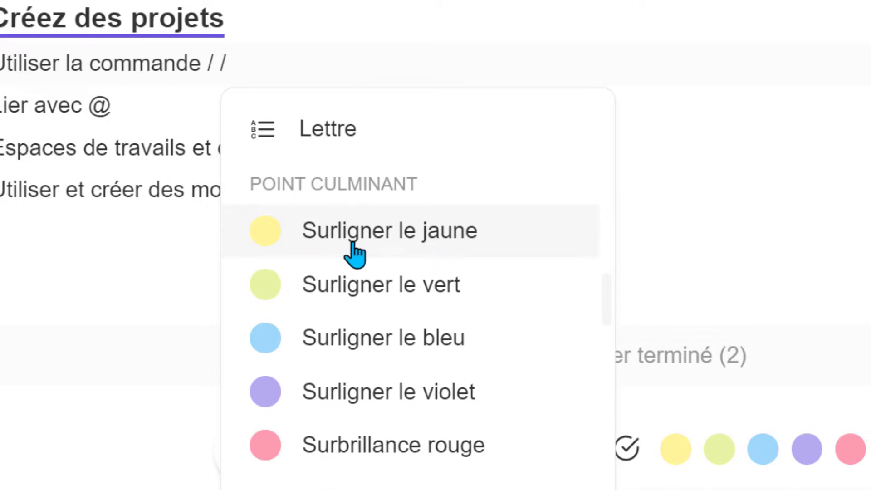
scroll(354, 247, down, 3)
scroll(404, 204, down, 12)
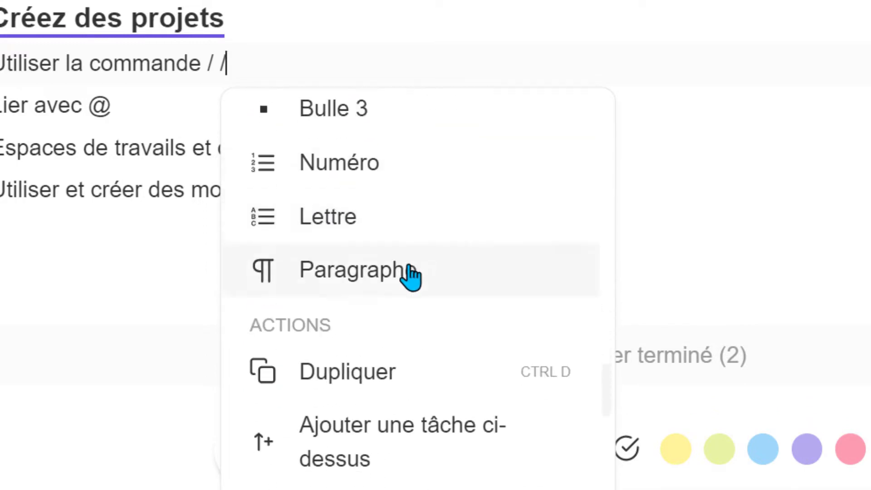
scroll(411, 277, down, 12)
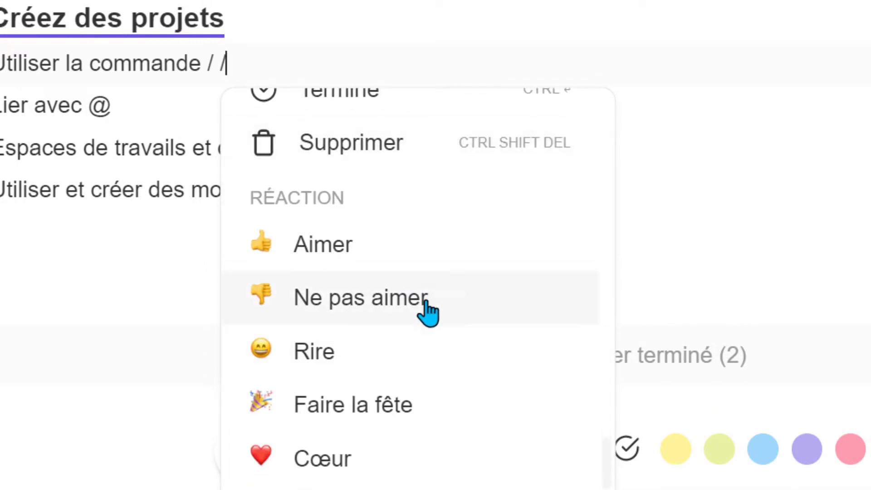
Add a 15-minute timer to the item "Utiliser la commande /"
scroll(414, 318, down, 6)
scroll(363, 326, up, 7)
scroll(431, 320, down, 7)
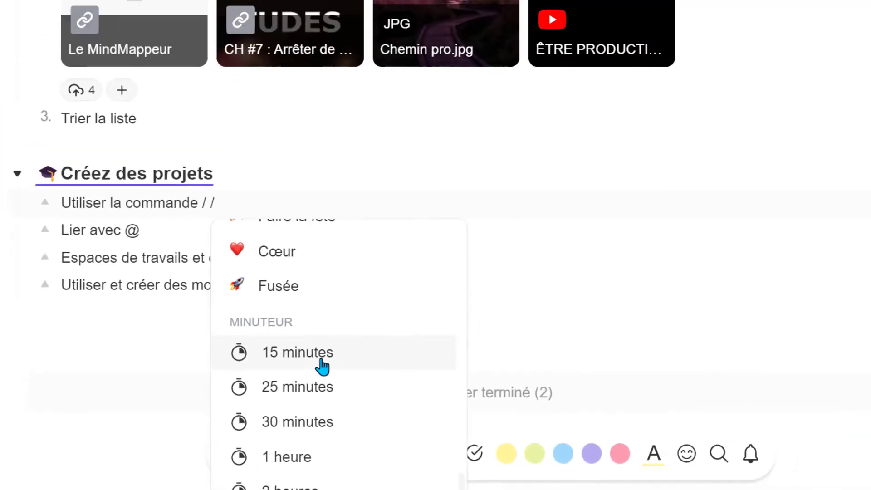
click(322, 362)
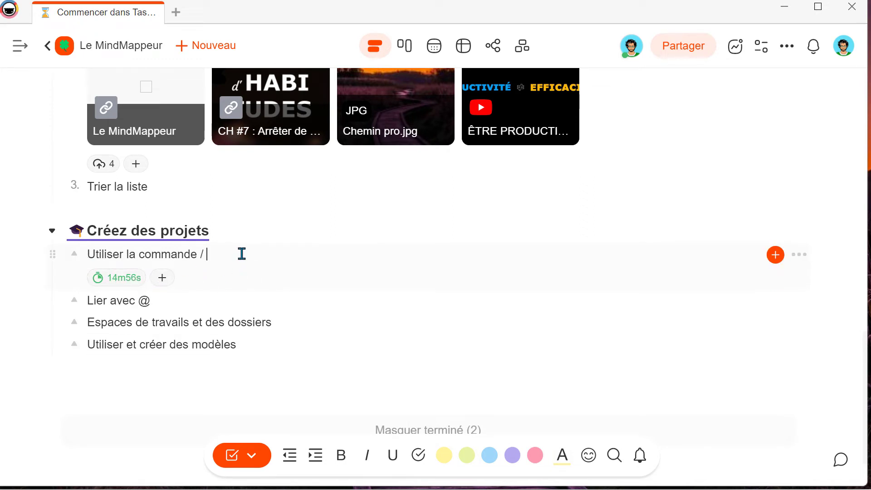
Convert the item "Utiliser la commande /" from a bullet into a square checkbox task
click(52, 254)
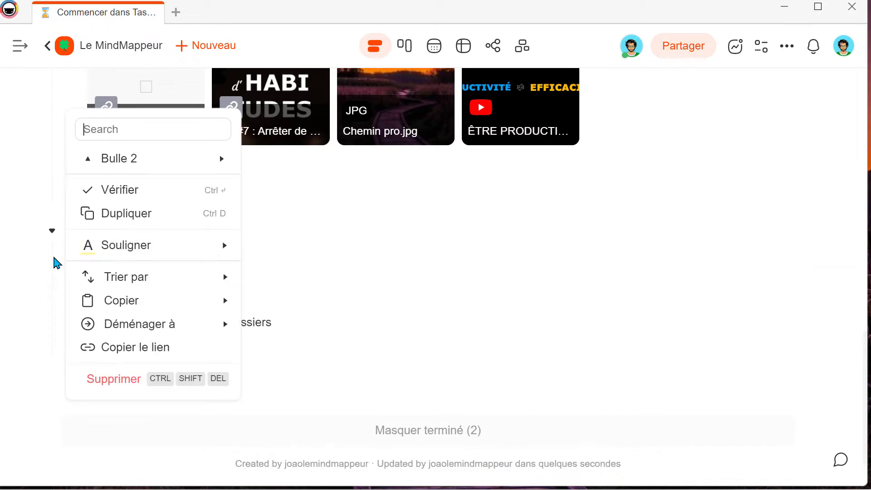
mouse_move(159, 157)
click(284, 218)
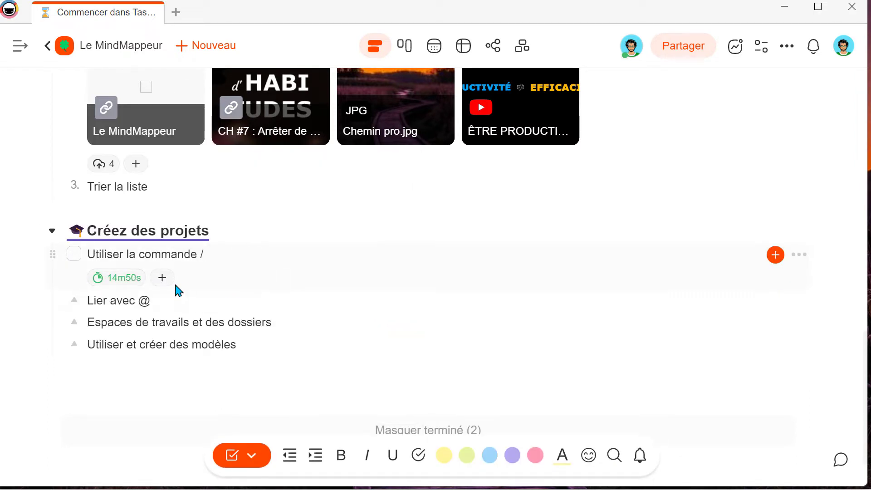
Stop the 15-minute timer on "Utiliser la commande /" and delete it
click(116, 277)
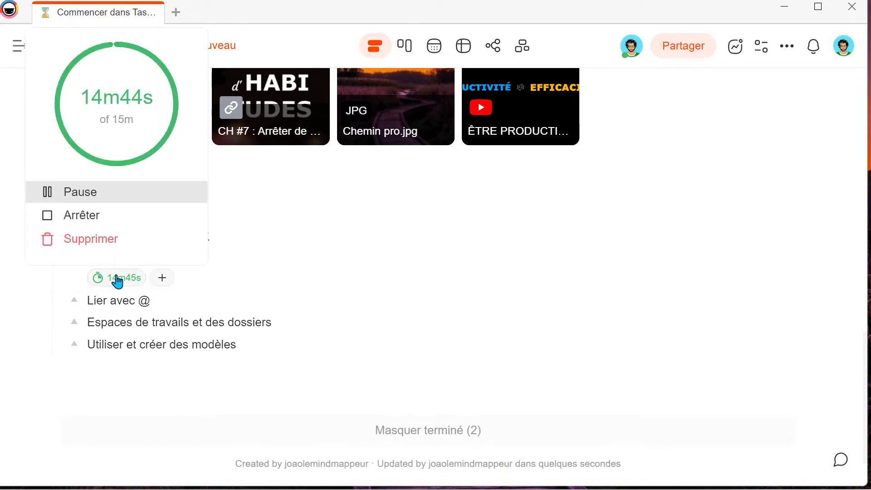
click(108, 199)
click(103, 217)
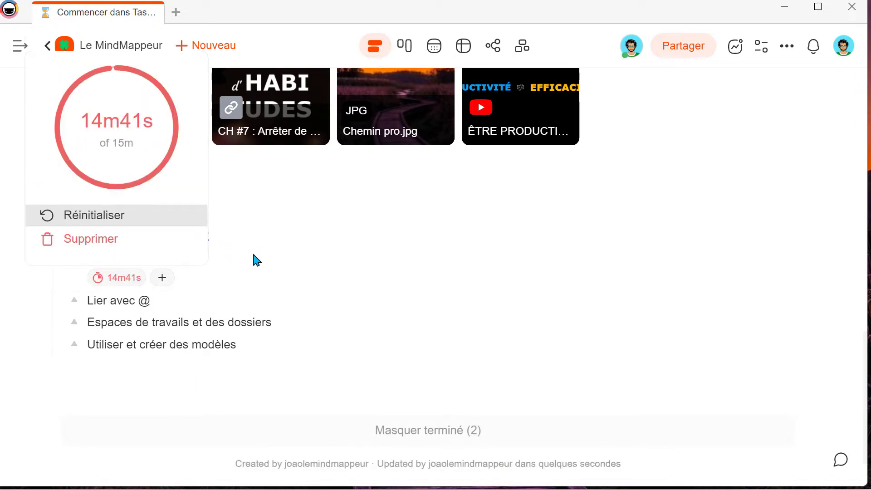
click(118, 240)
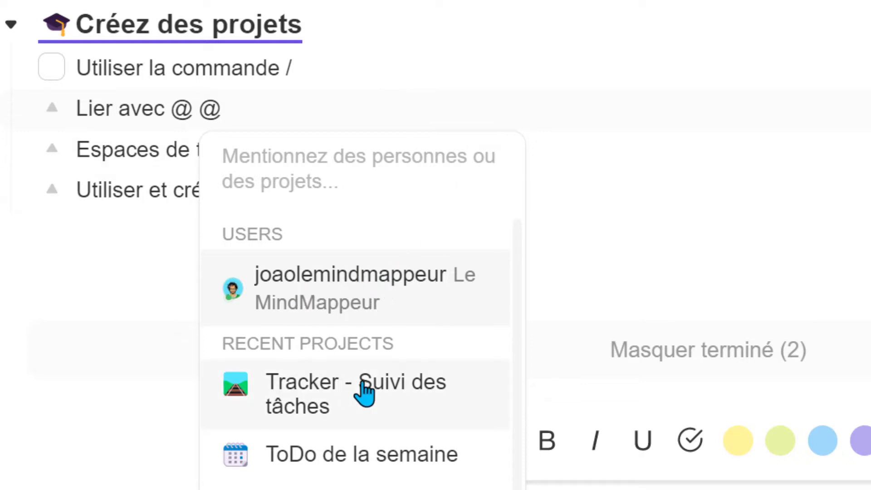
Link the recent project "Tracker - Suivi des tâches" with an @ mention at the end of "Lier avec @"
scroll(365, 394, down, 1)
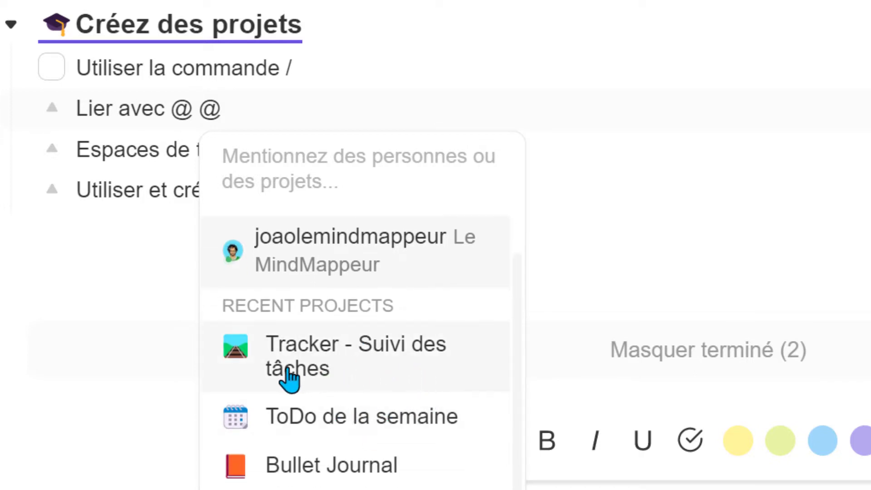
click(358, 365)
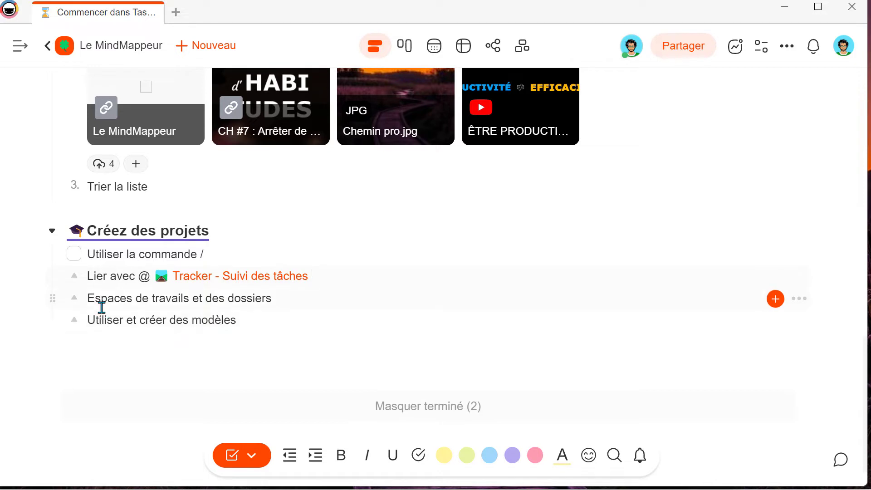
Underline the words "des modèles" in pink in the item "Utiliser et créer des modèles"
drag(101, 302, 126, 320)
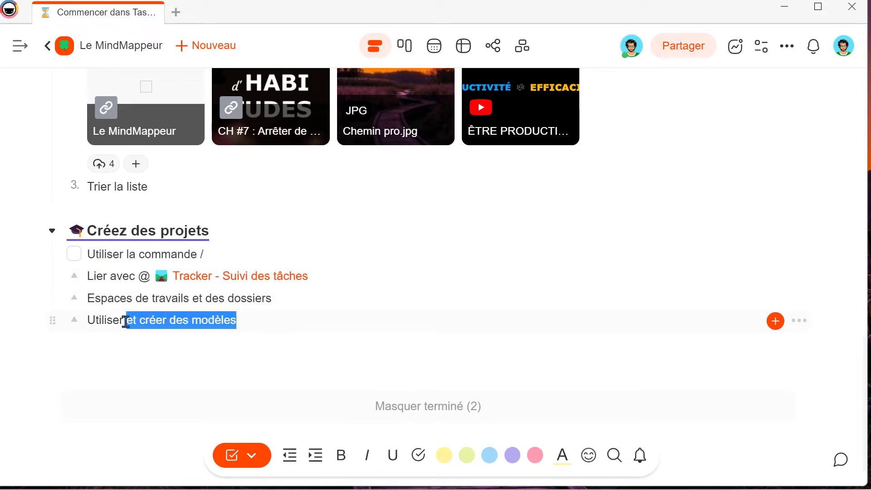
click(228, 322)
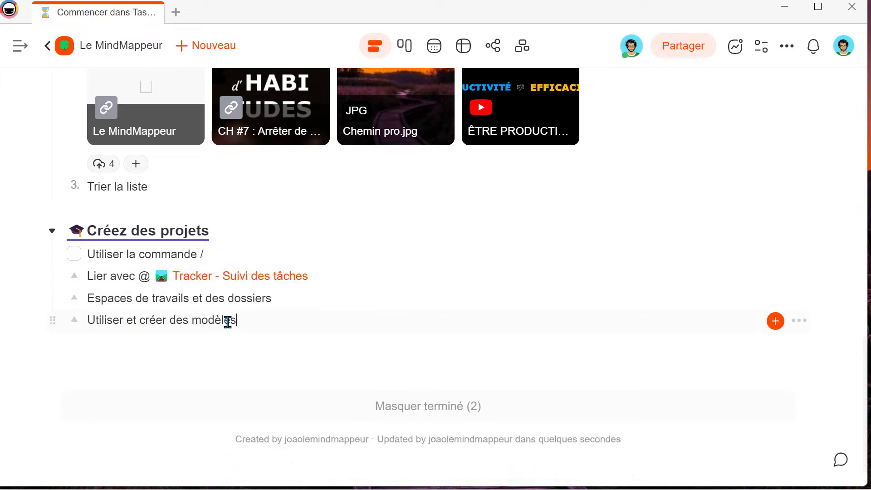
drag(235, 320, 174, 321)
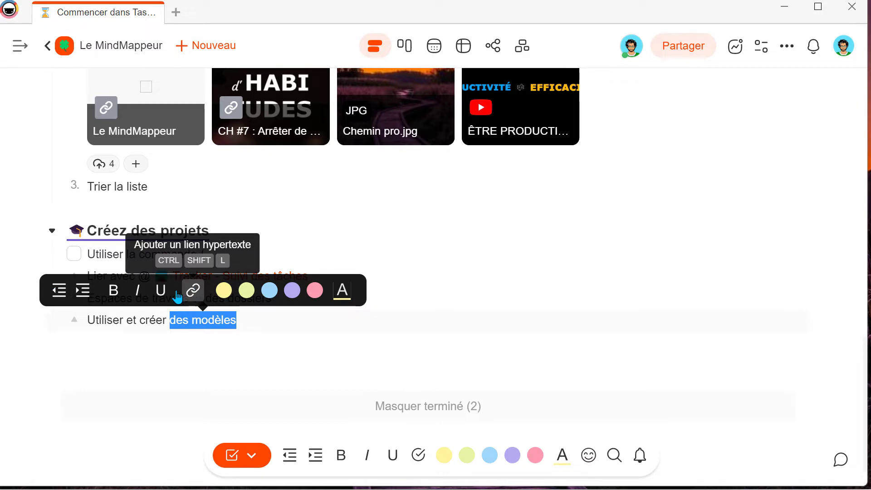
click(344, 301)
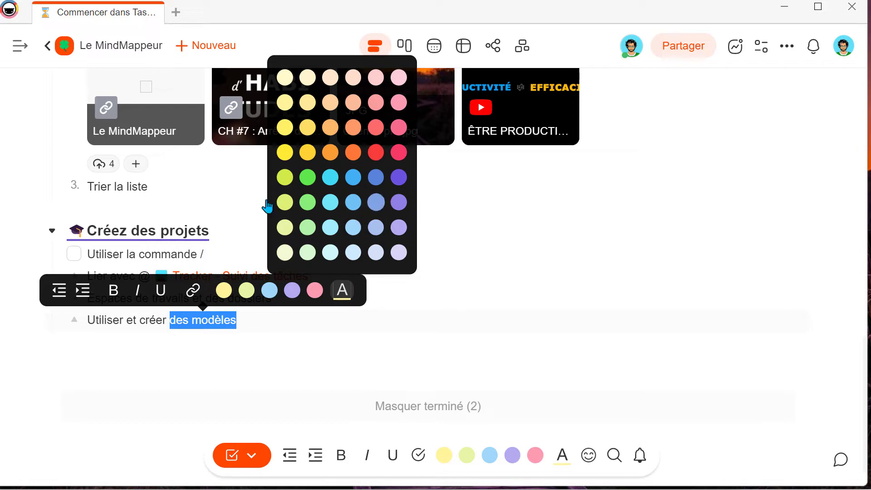
click(399, 102)
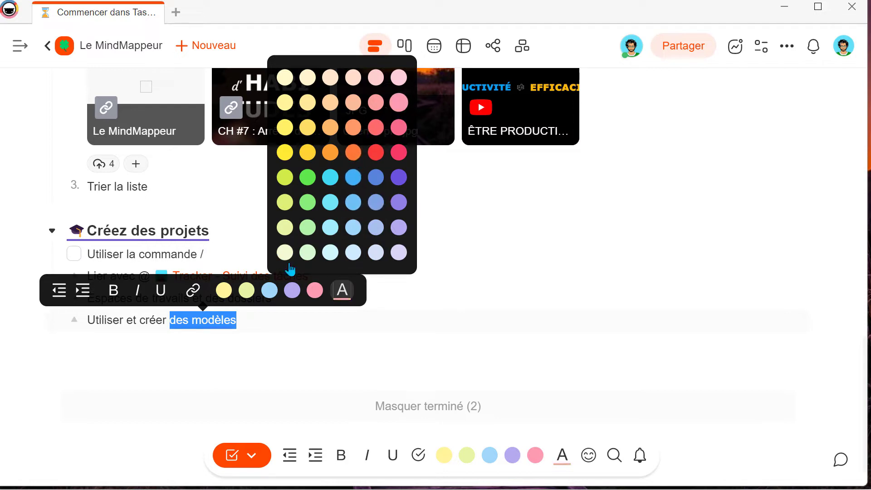
click(243, 331)
click(256, 327)
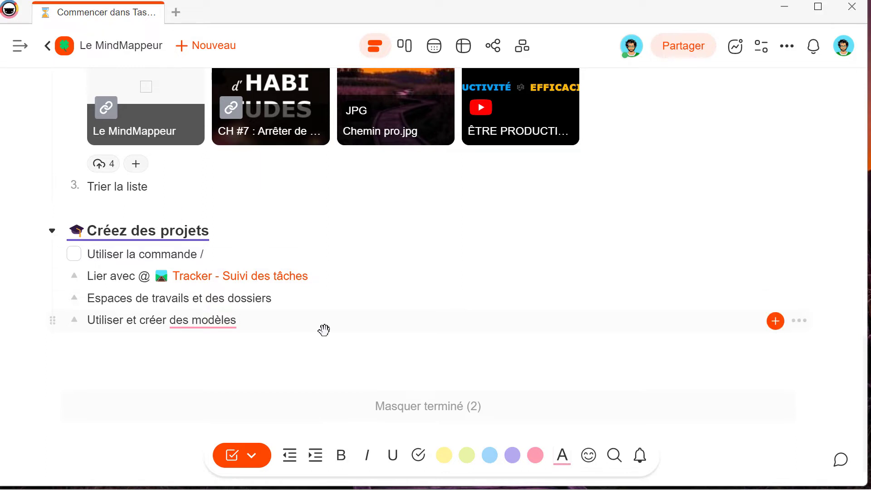
Give the item "Utiliser et créer des modèles" a due date of 08/08/2022 at 14:00
click(776, 322)
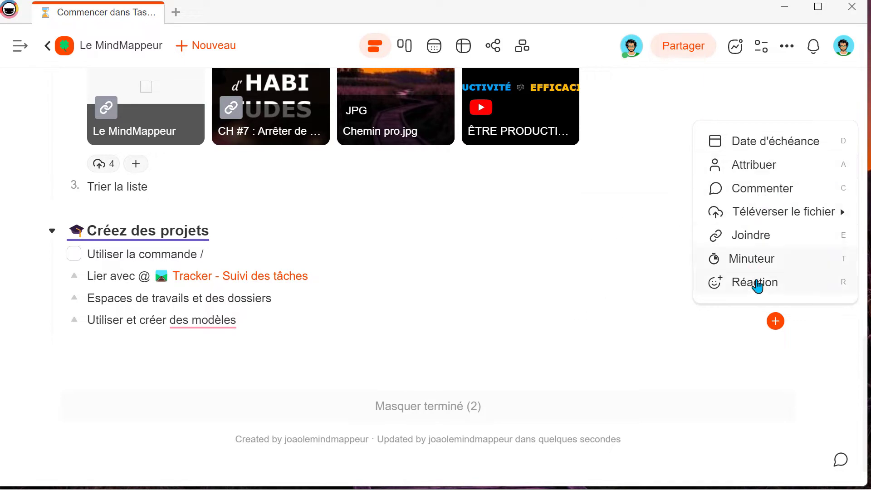
click(767, 151)
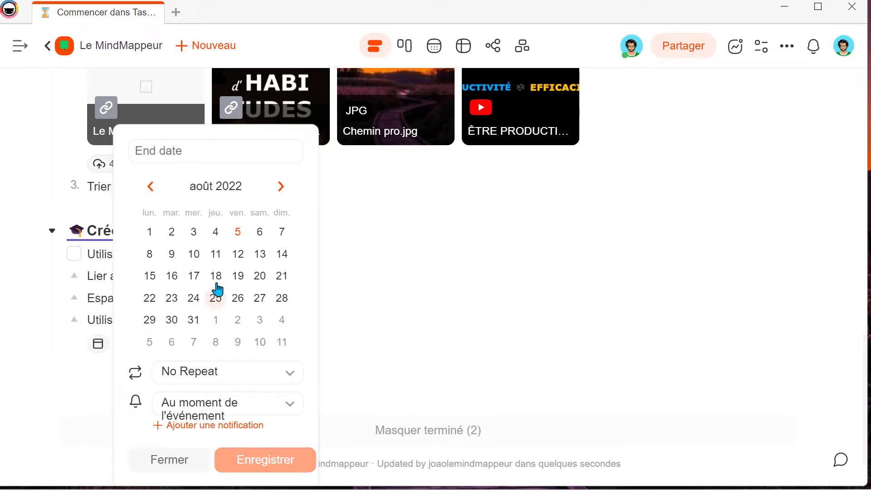
click(280, 233)
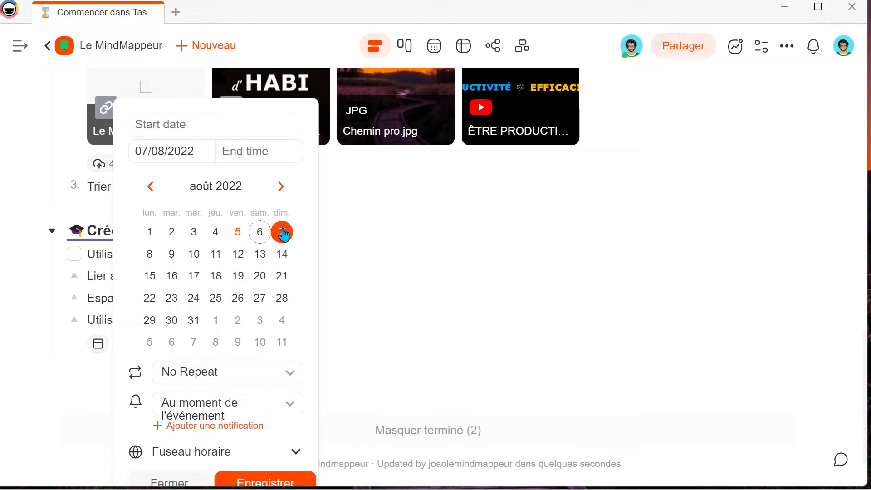
click(151, 255)
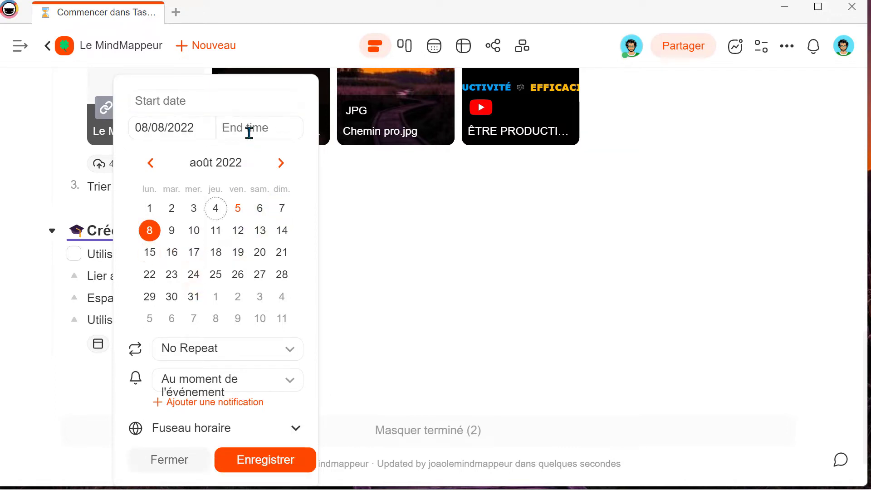
click(248, 132)
text(14:00)
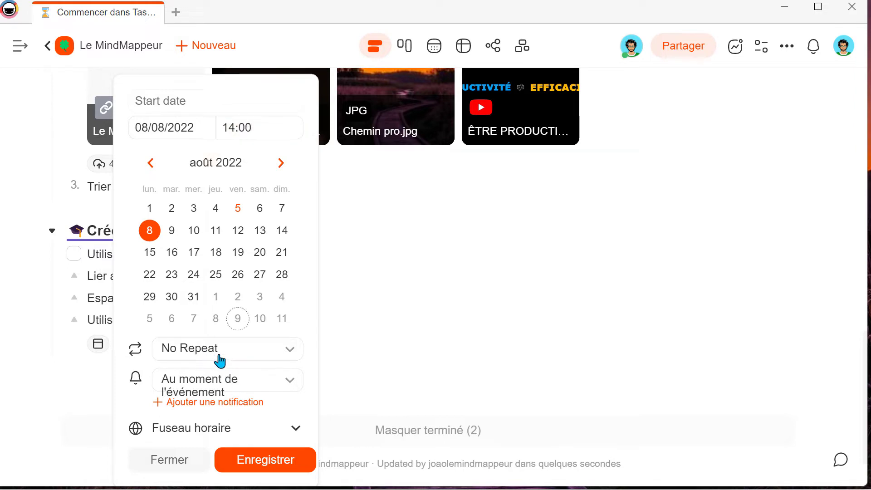
Set the due date's notification to "10 minutes avant" and save the due date
click(217, 386)
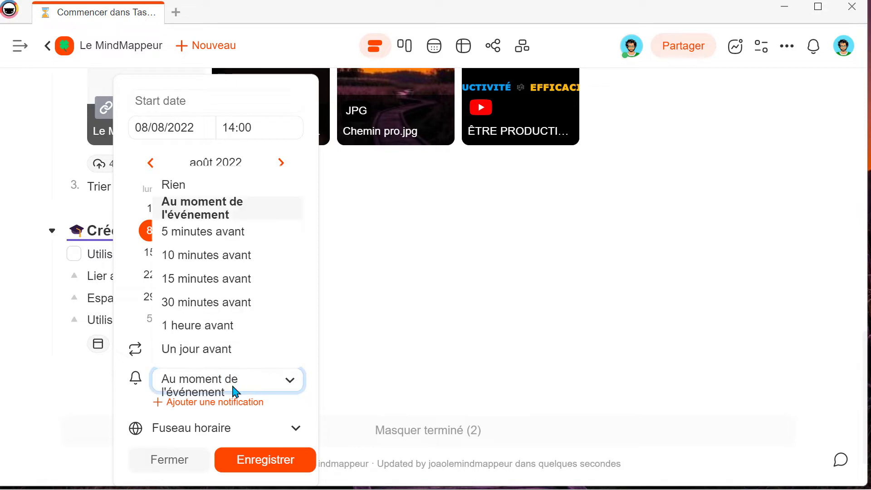
click(225, 258)
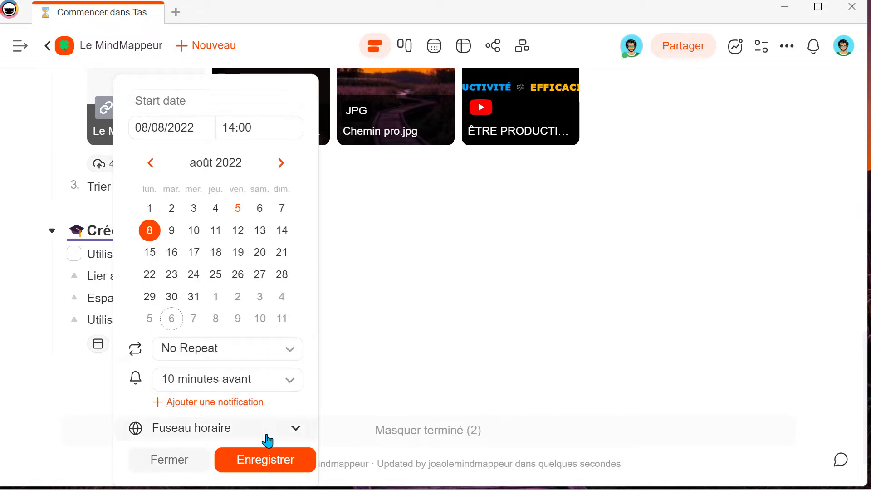
click(283, 460)
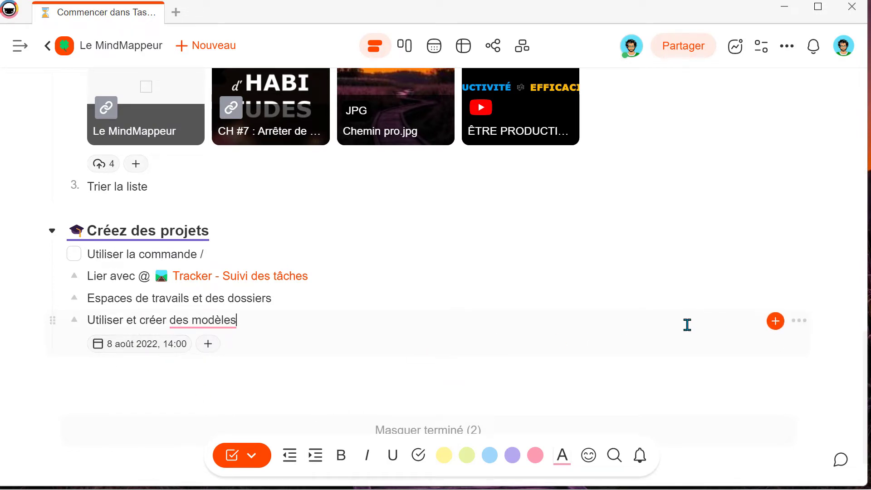
Add the note "note de la tâches" under the item "Utiliser et créer des modèles"
click(799, 321)
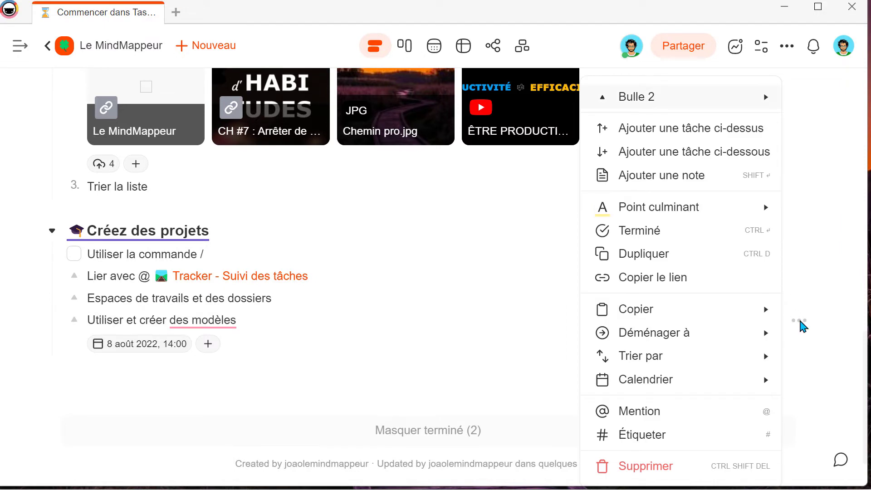
mouse_move(684, 110)
click(675, 176)
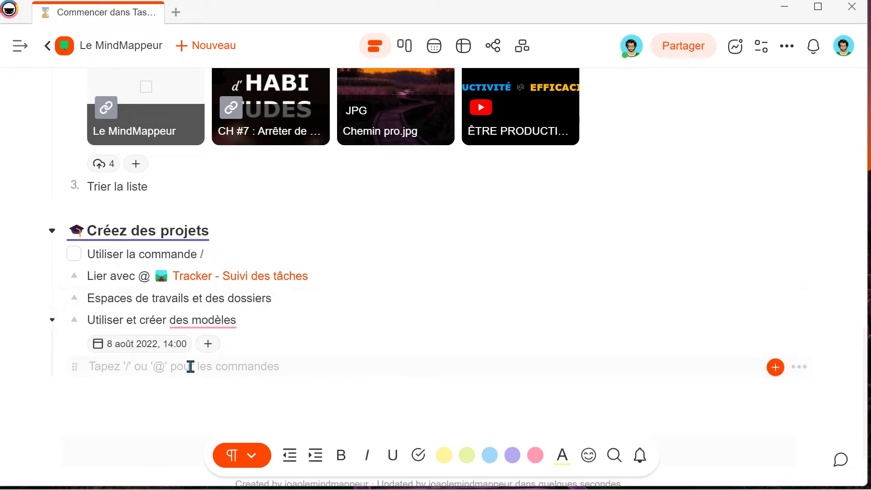
text(note de la tâches)
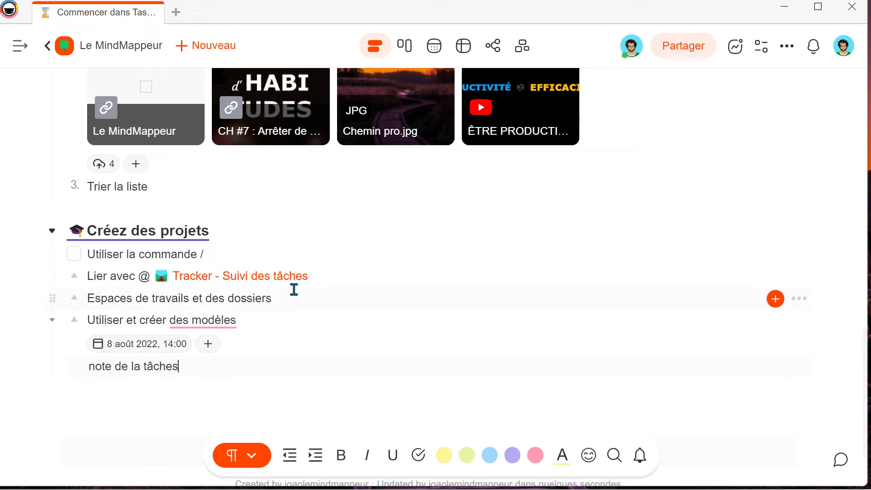
key(Escape)
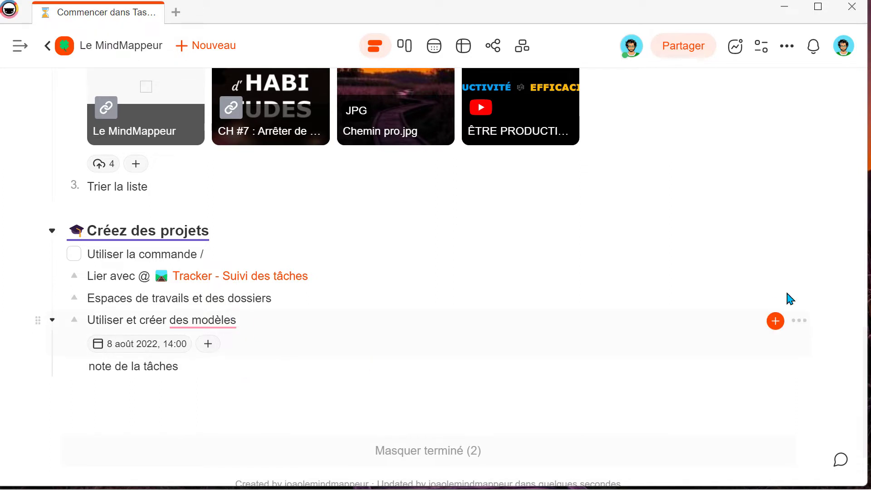
Examine the copy, move, sort, calendar, mention and tag options available for the item "Utiliser et créer des modèles"
click(803, 319)
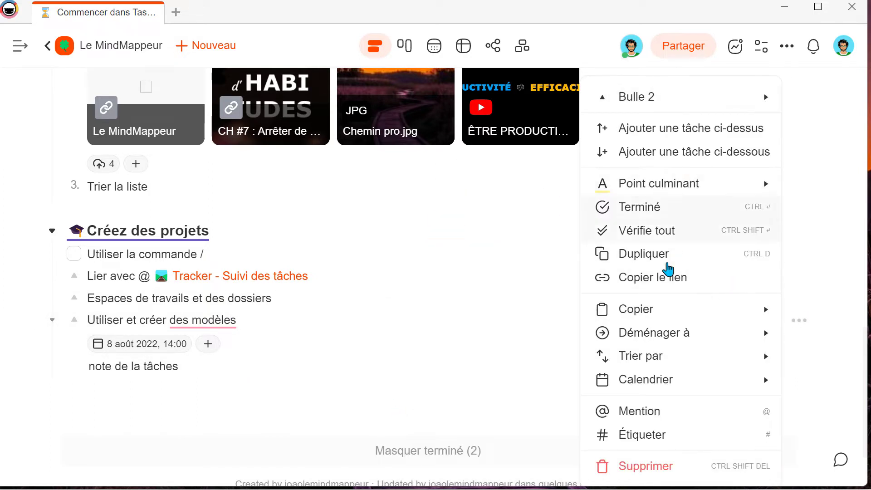
mouse_move(678, 313)
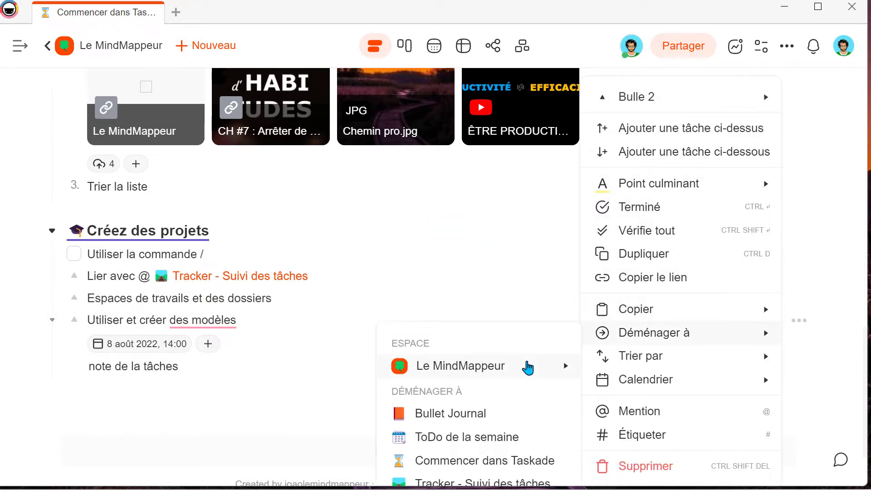
mouse_move(498, 349)
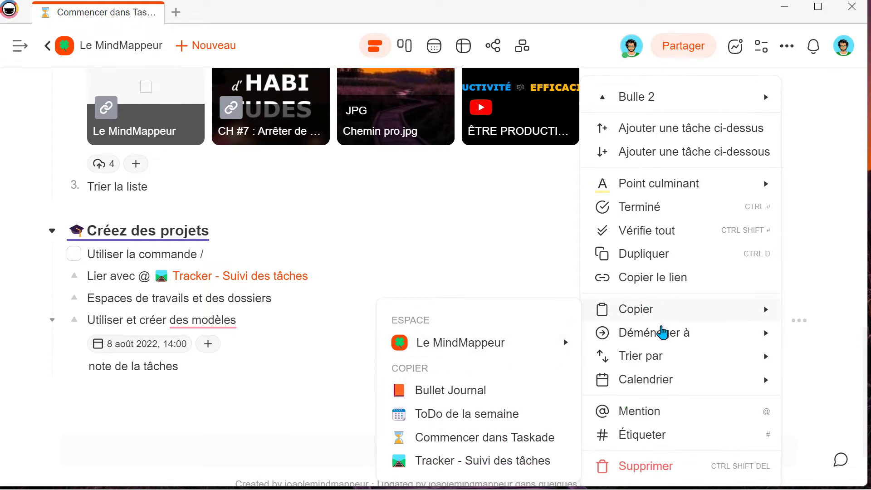
mouse_move(665, 340)
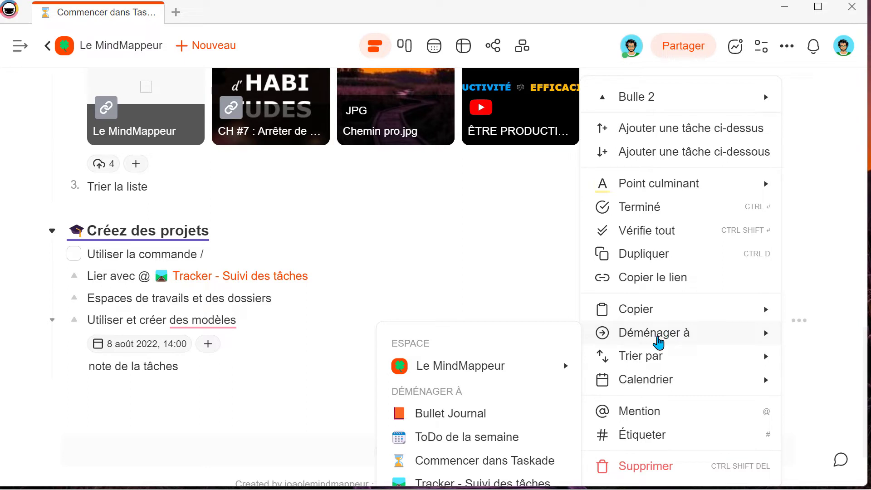
mouse_move(665, 359)
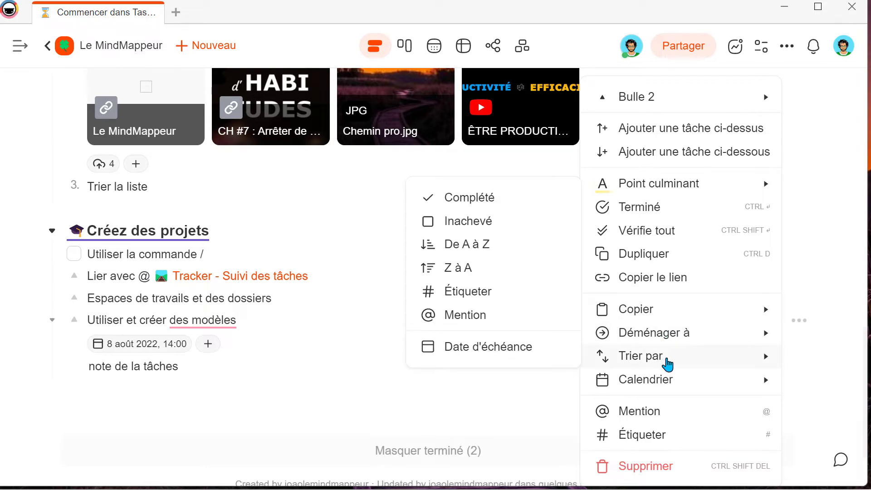
mouse_move(678, 383)
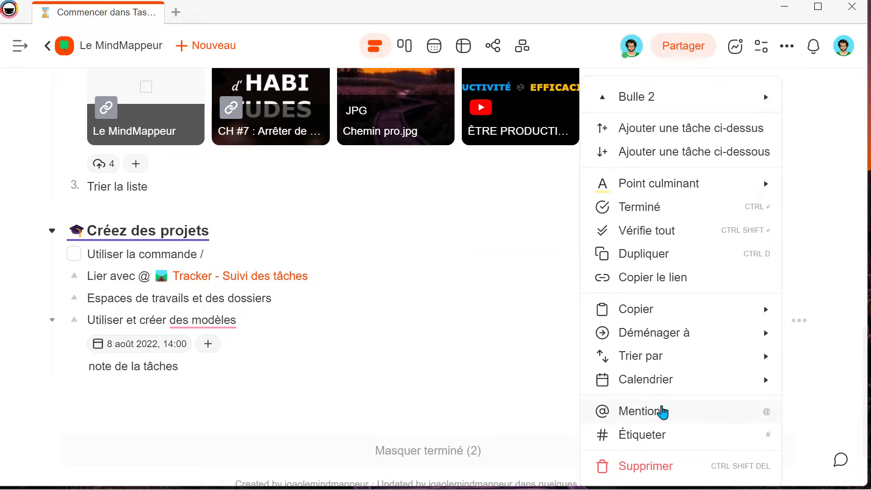
click(663, 436)
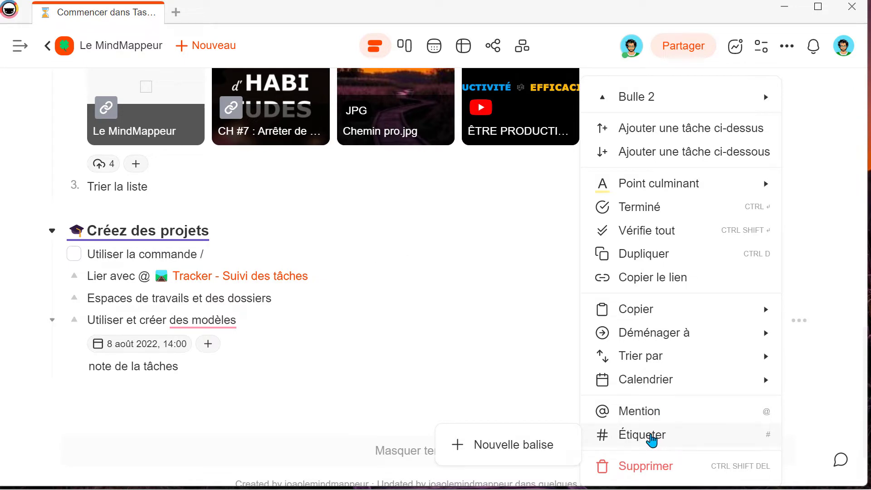
click(819, 239)
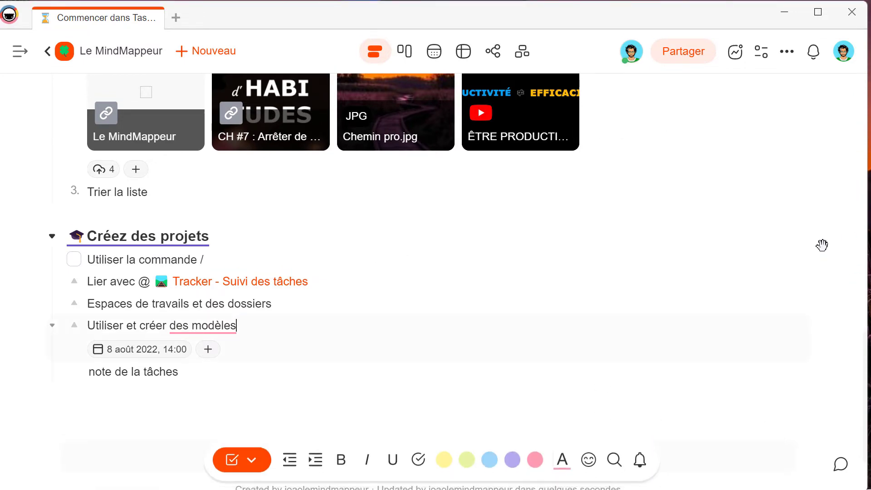
Try the project cover image as Rien, Bannière and Fond, and look over the page with the background applied
scroll(818, 243, up, 10)
scroll(814, 249, up, 8)
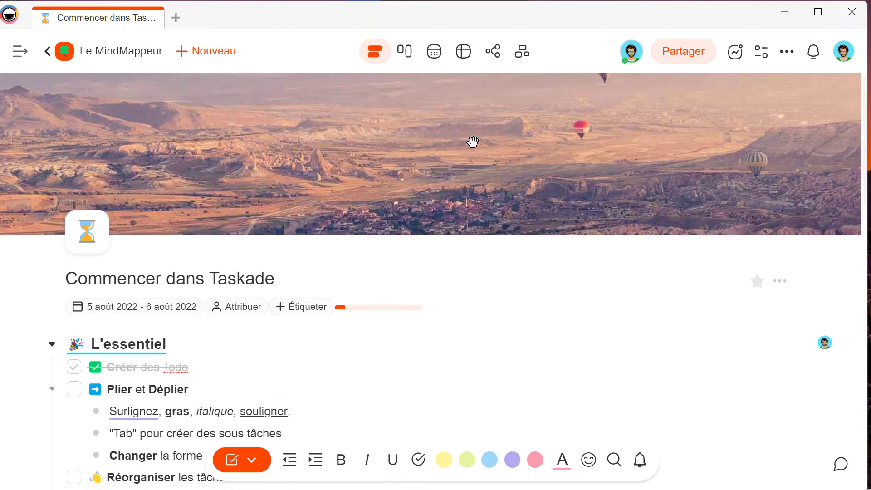
click(761, 51)
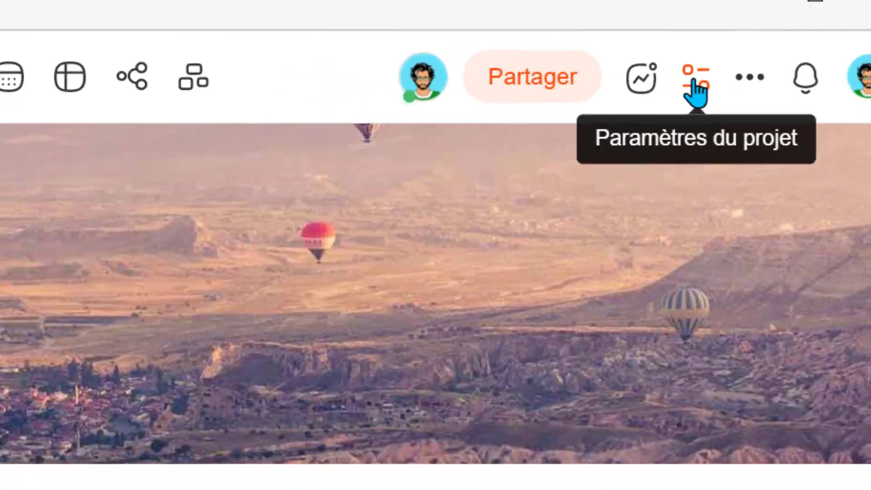
click(694, 78)
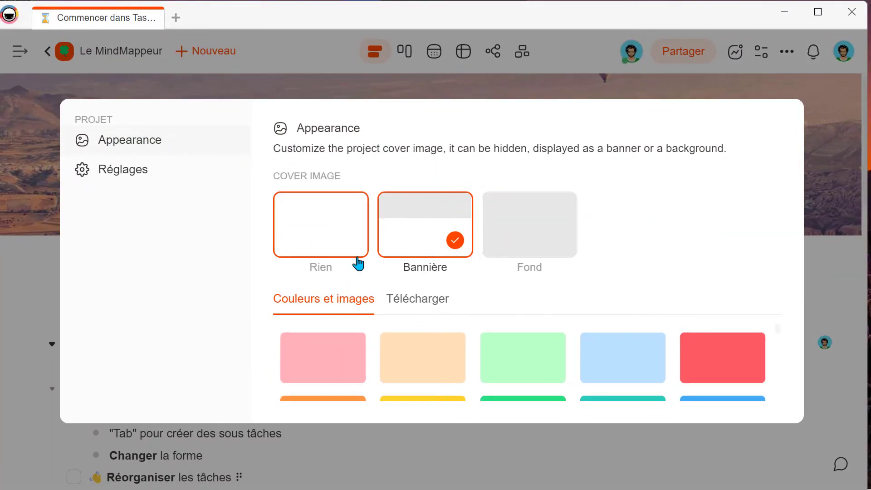
click(338, 252)
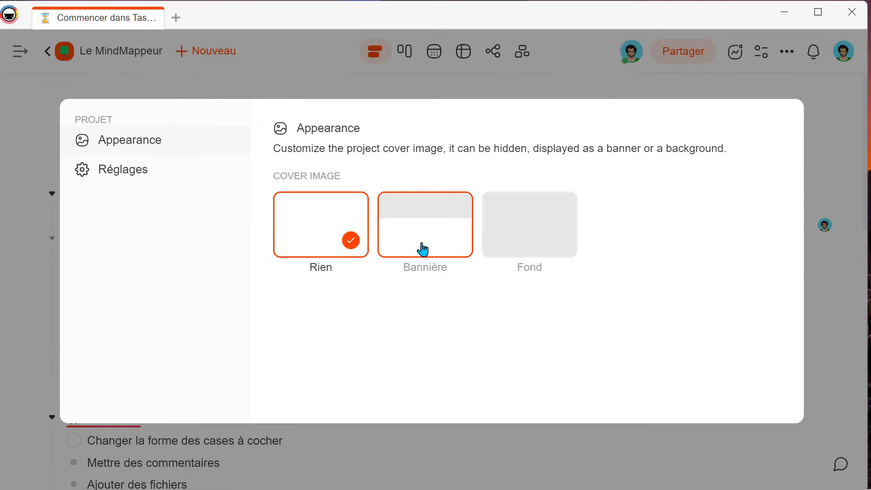
click(447, 248)
click(550, 250)
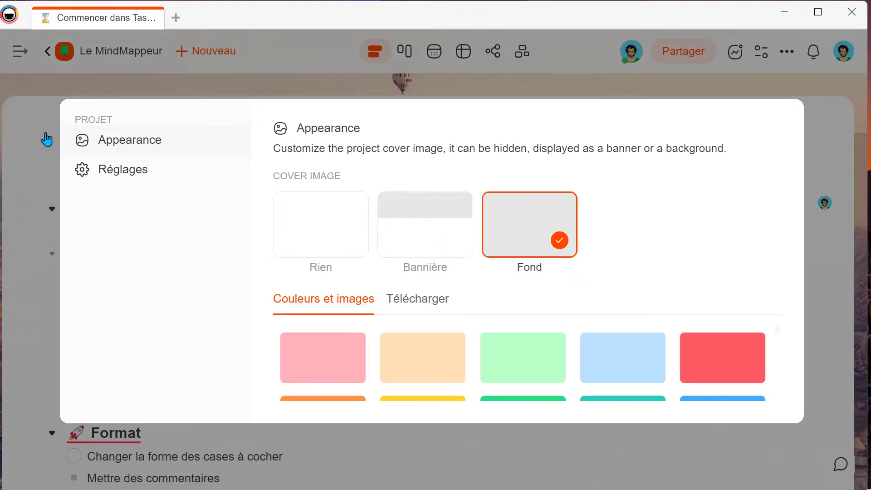
click(14, 182)
scroll(845, 292, down, 10)
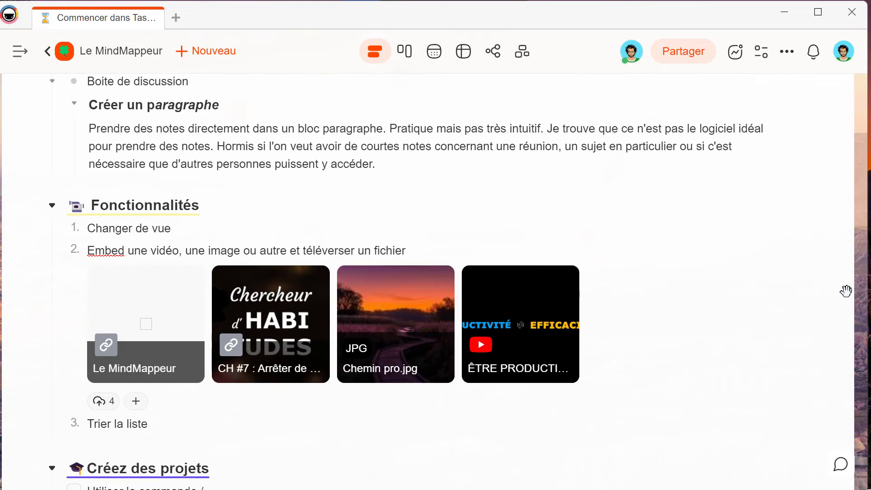
scroll(626, 147, up, 10)
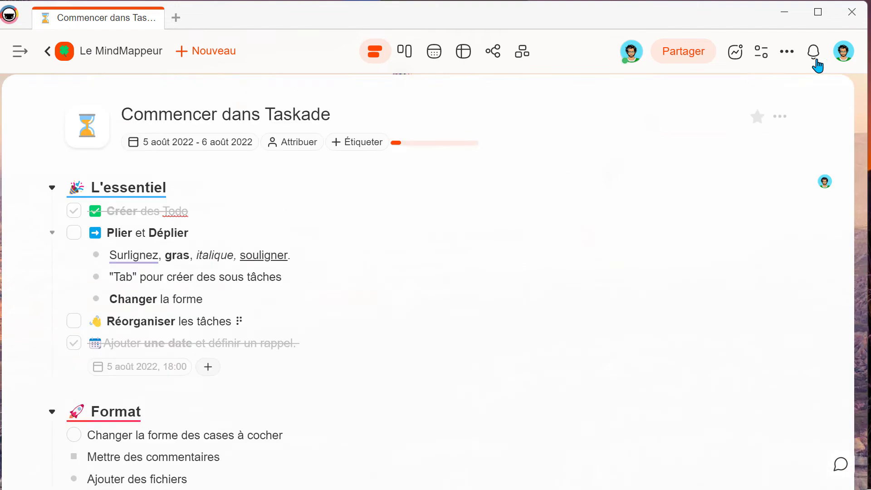
Check the cover image upload option in the project's appearance settings and set the cover display to Bannière
click(737, 54)
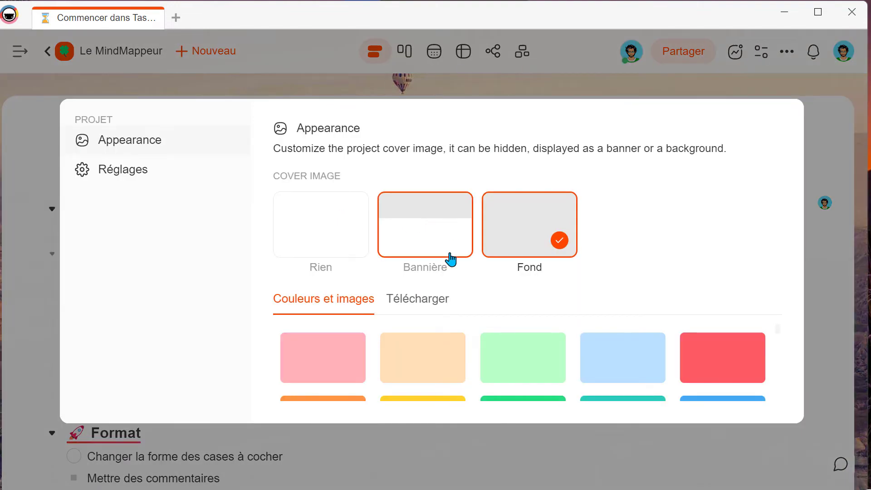
click(422, 317)
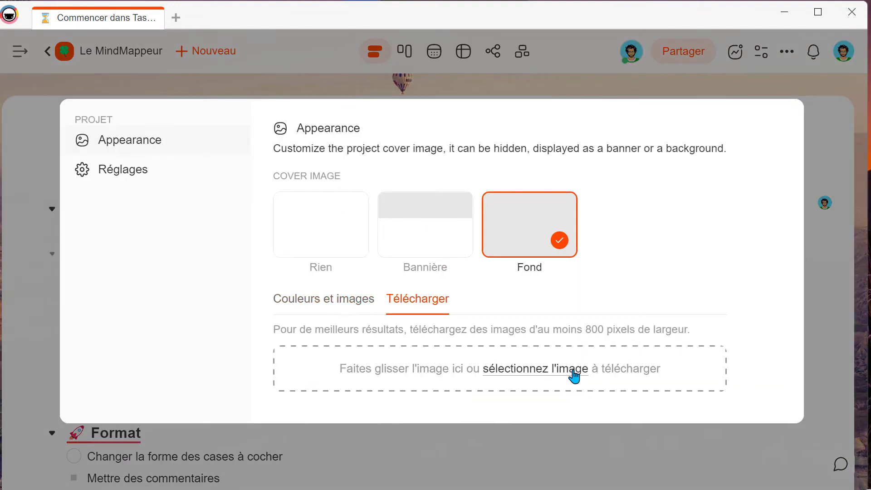
click(325, 317)
click(425, 272)
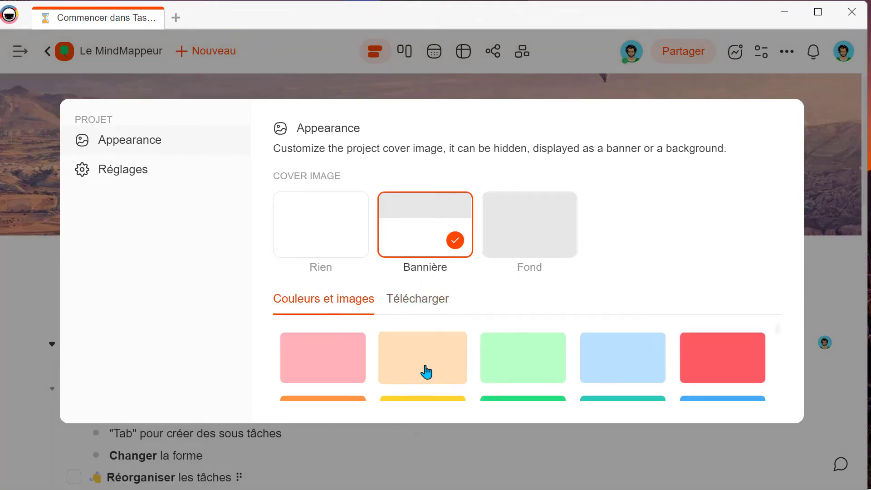
Browse the preset colours and images offered for the project's cover image
scroll(535, 361, down, 2)
scroll(557, 369, down, 5)
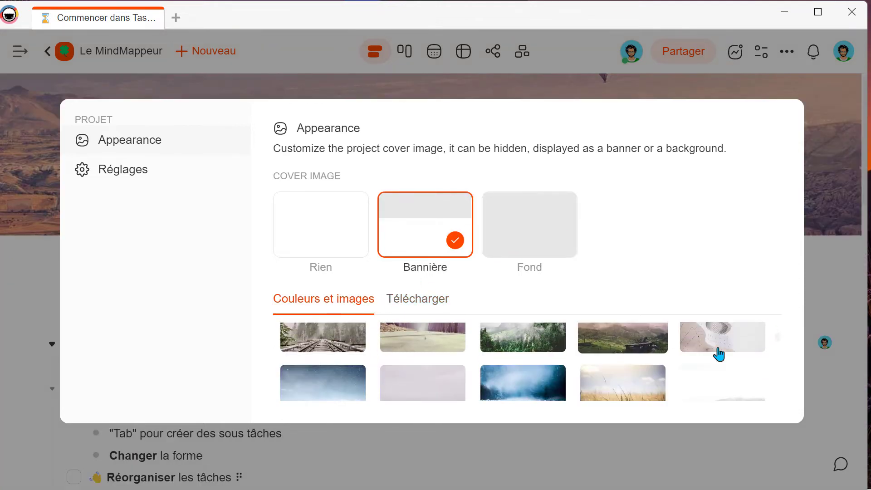
scroll(572, 367, up, 8)
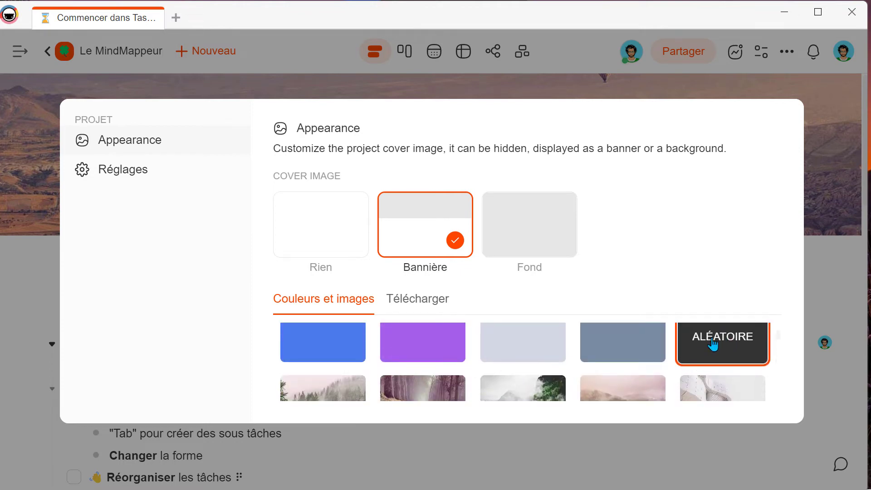
scroll(483, 366, down, 8)
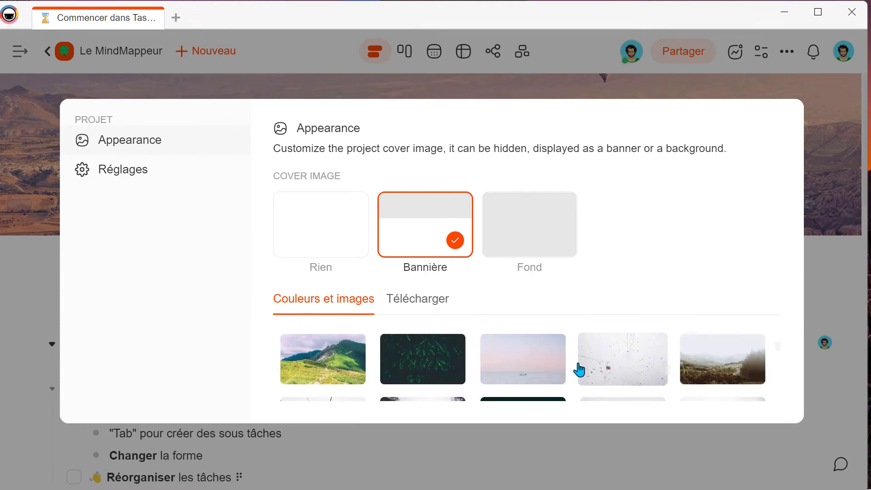
scroll(409, 363, down, 2)
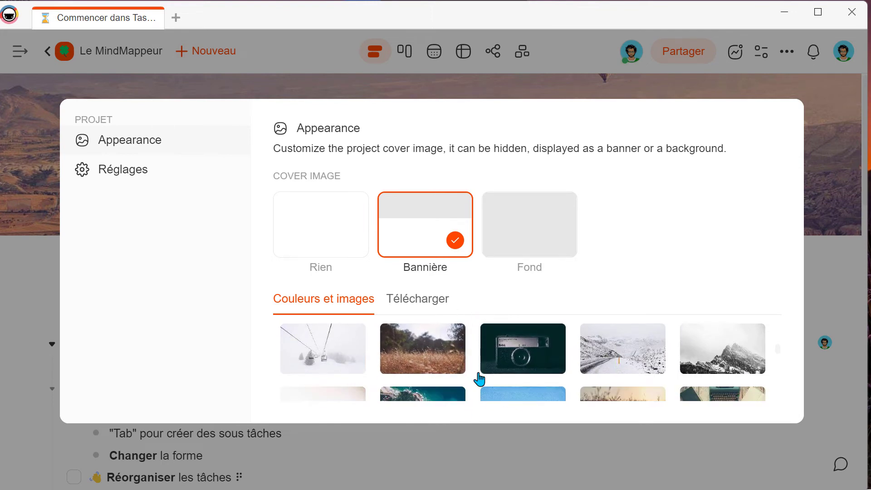
scroll(480, 385, down, 10)
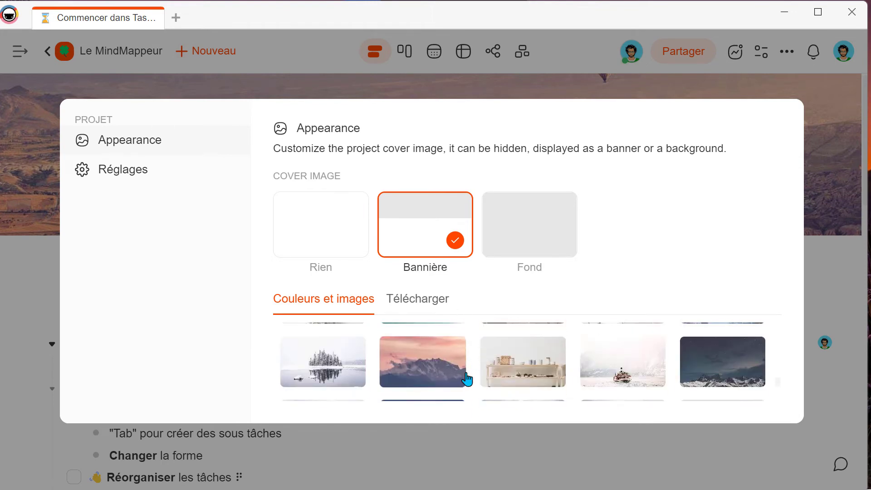
scroll(487, 376, down, 10)
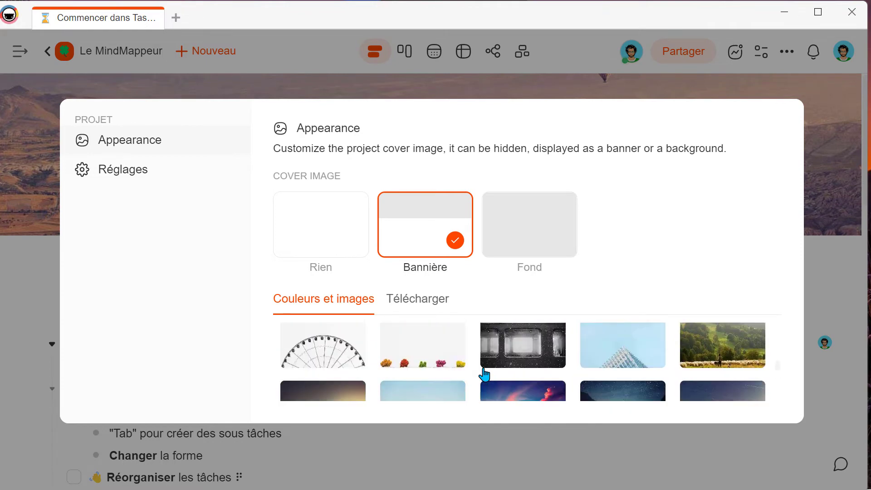
scroll(484, 375, down, 2)
scroll(485, 377, up, 10)
scroll(546, 361, up, 5)
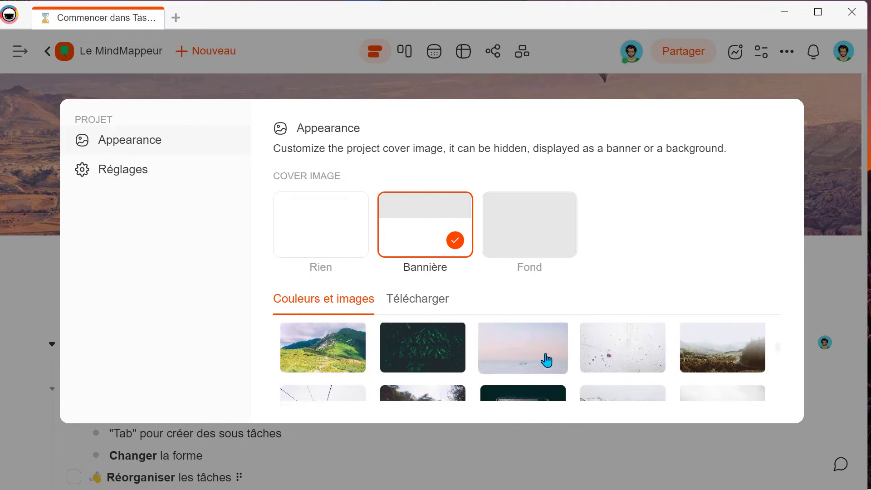
scroll(561, 369, up, 2)
scroll(499, 379, up, 2)
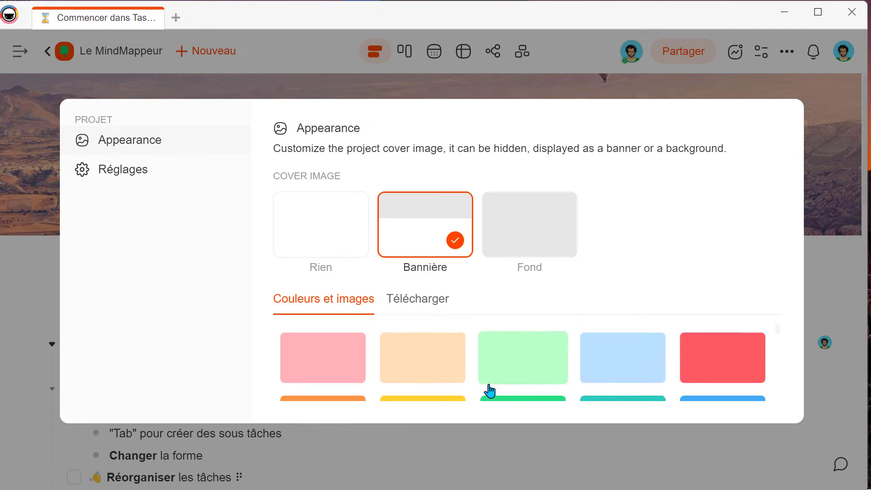
Examine the default view, project conversation and comments options in the project's Réglages, and close the project settings
click(137, 170)
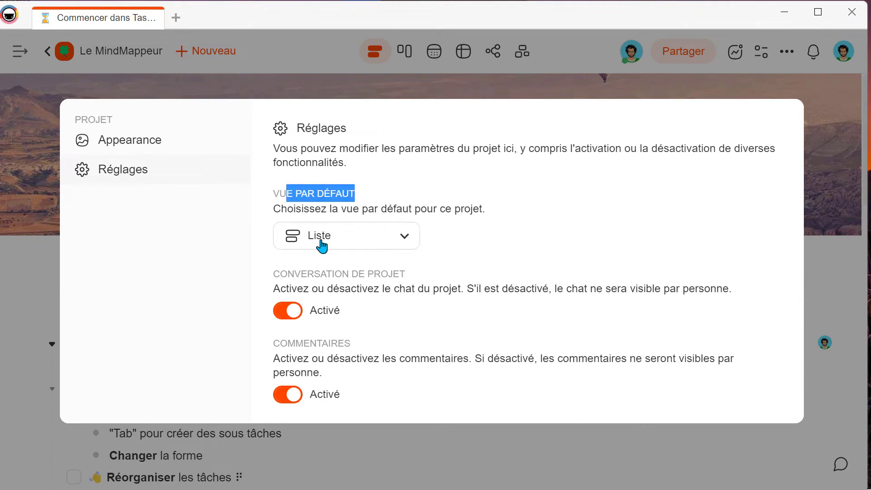
click(381, 243)
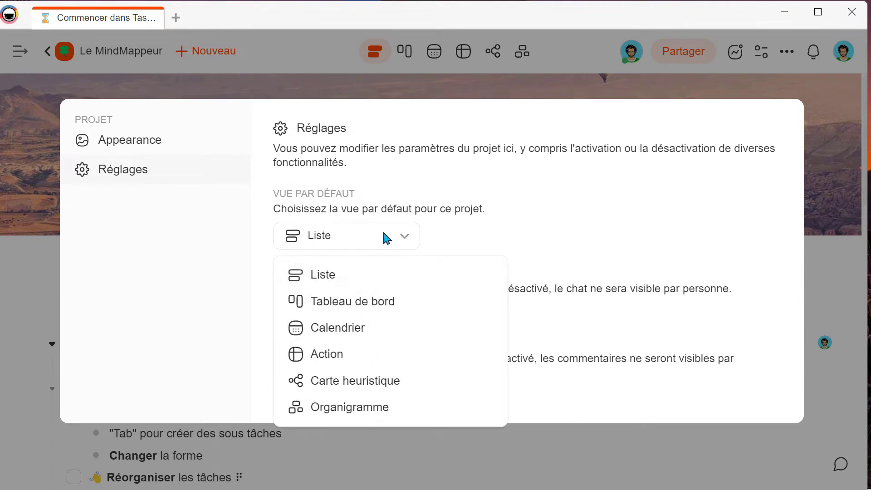
click(383, 232)
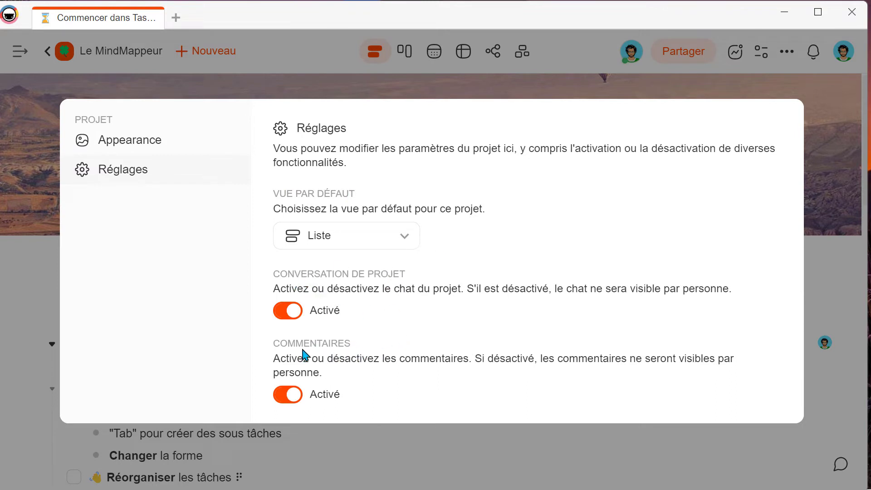
drag(288, 343, 349, 353)
drag(288, 274, 398, 277)
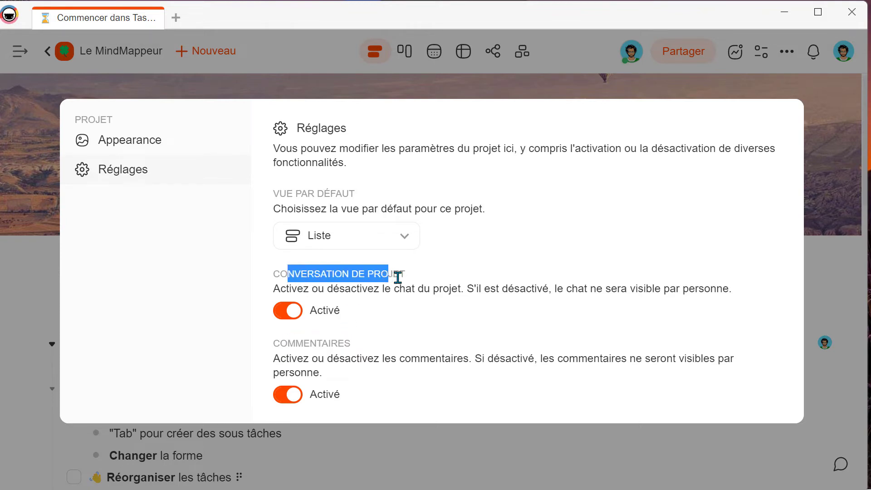
click(424, 283)
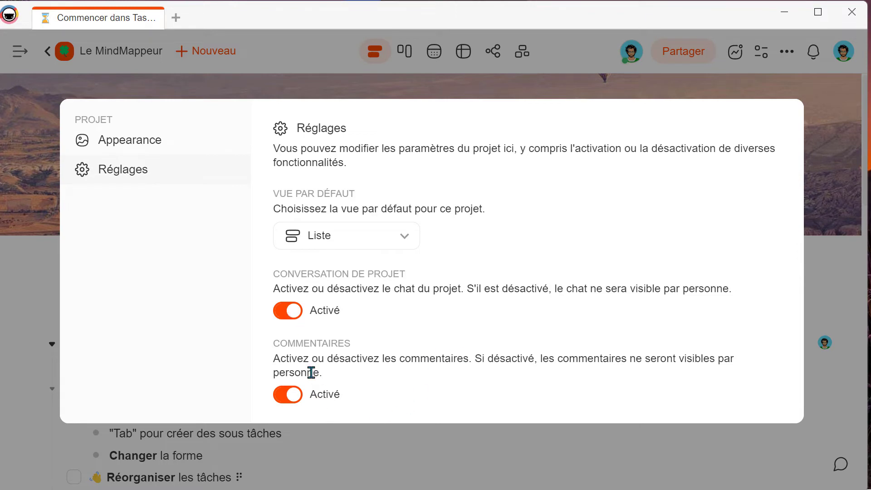
mouse_move(299, 354)
mouse_down()
mouse_move(338, 349)
mouse_move(296, 344)
mouse_up()
click(314, 340)
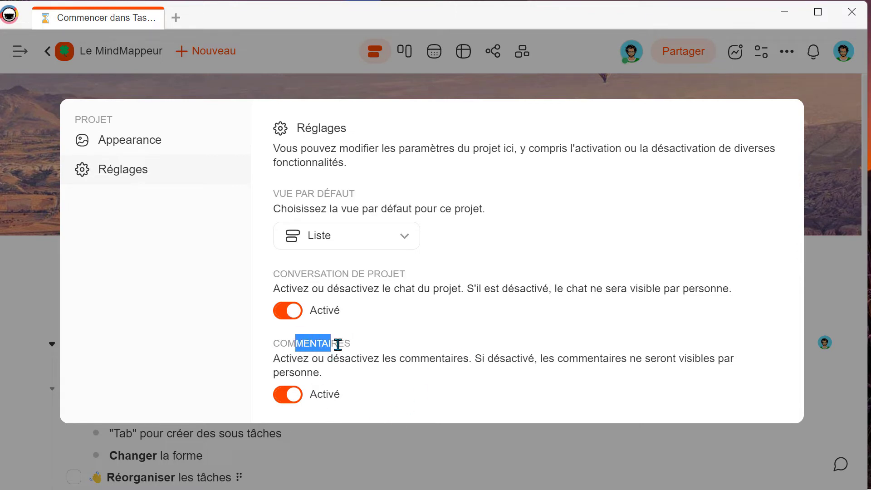
click(380, 310)
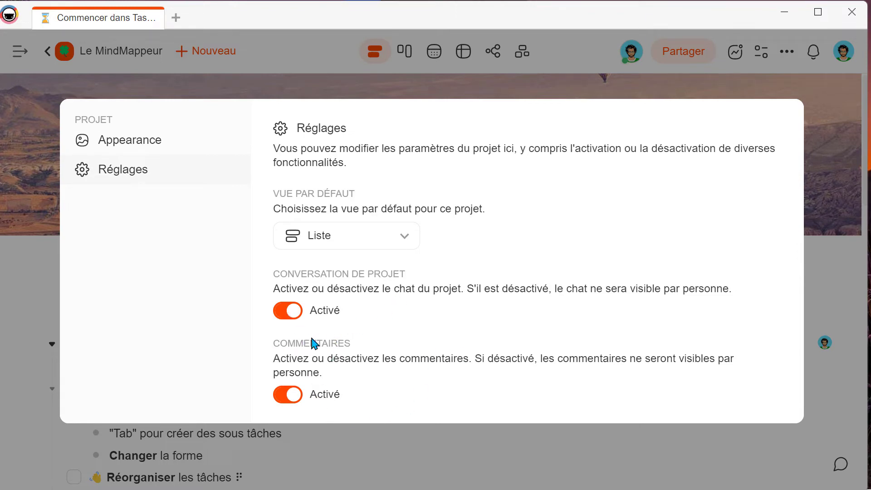
click(823, 203)
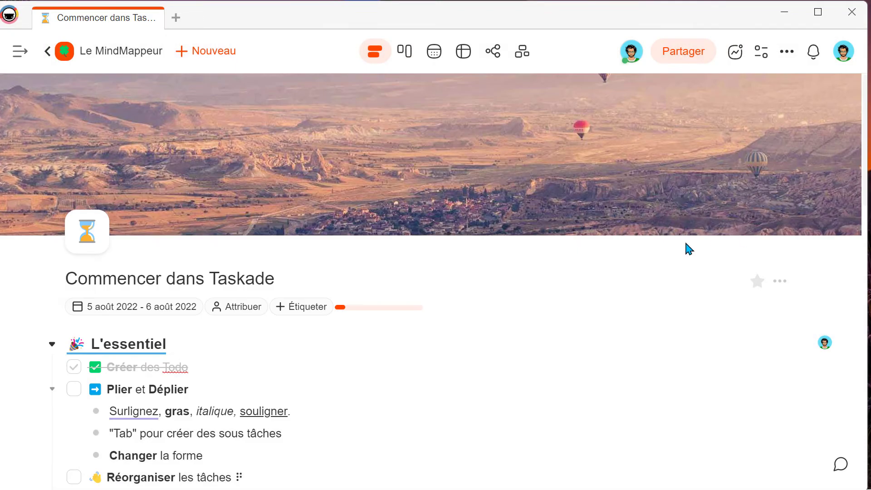
Open the project chat and examine the access roles available for the project's invitation link
click(840, 466)
scroll(771, 181, up, 3)
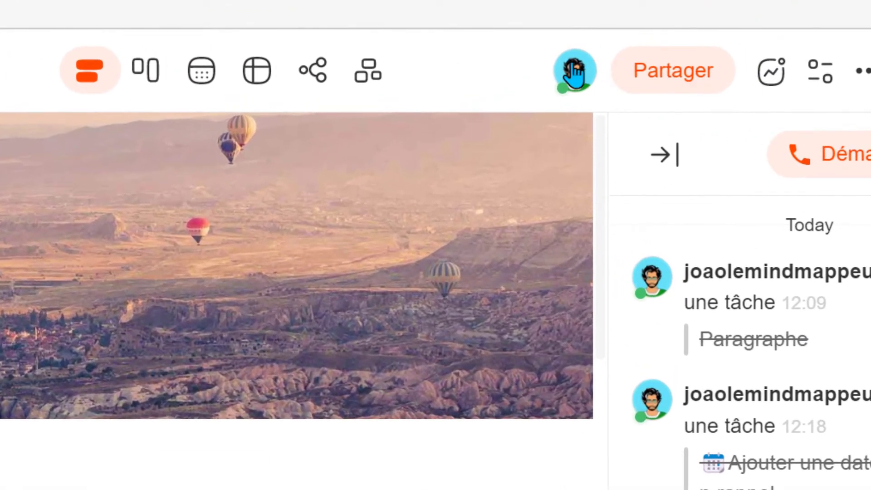
click(574, 71)
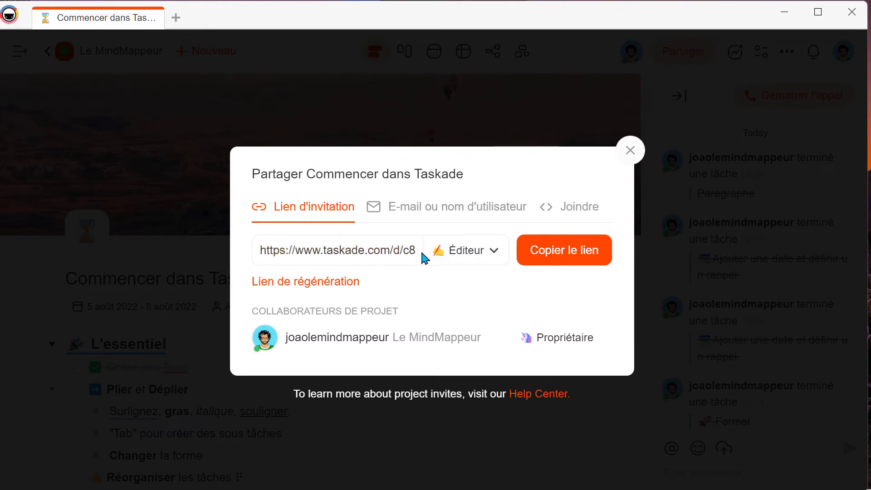
click(450, 259)
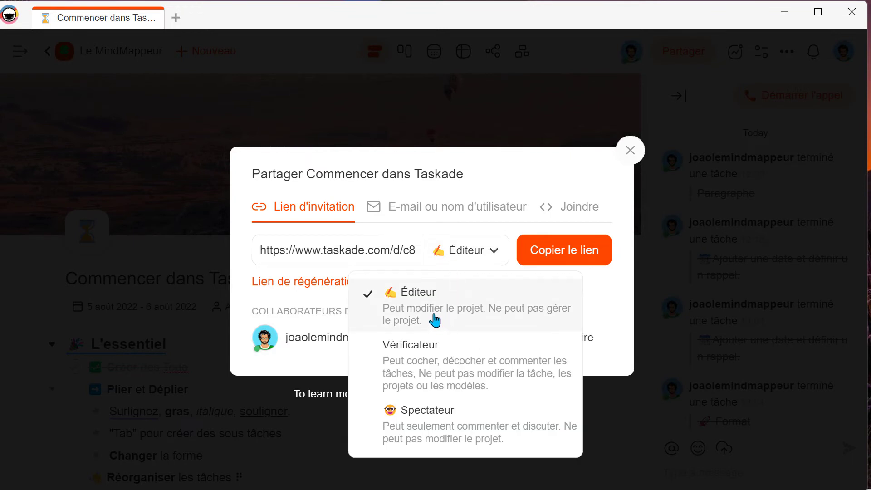
click(461, 251)
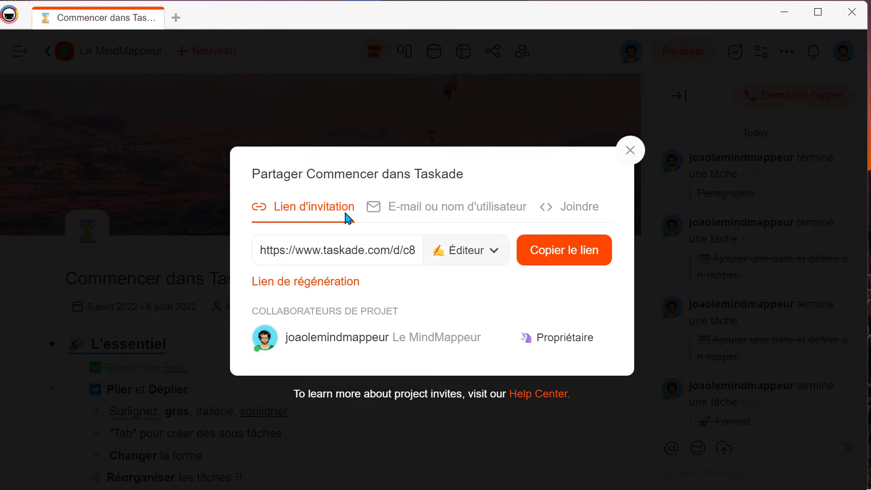
click(462, 247)
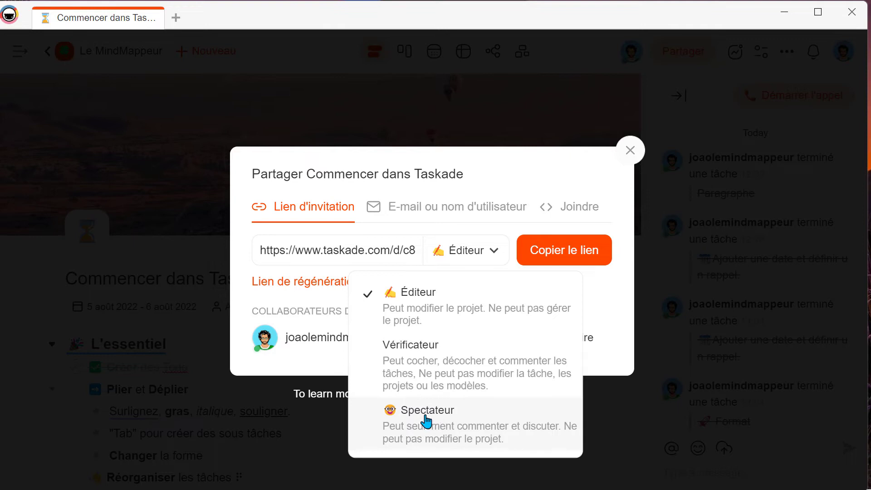
Check the project's sharing options by e-mail or username and by Joindre, and close the sharing dialog
click(434, 211)
click(435, 215)
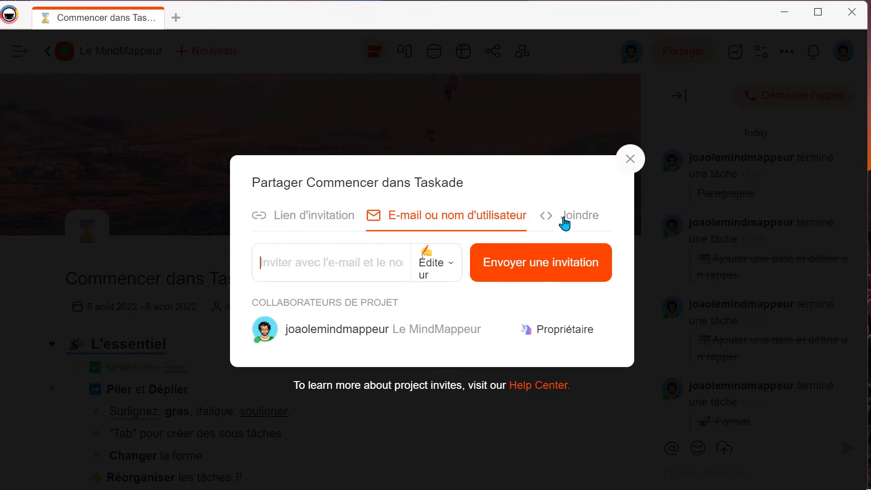
click(575, 217)
click(317, 200)
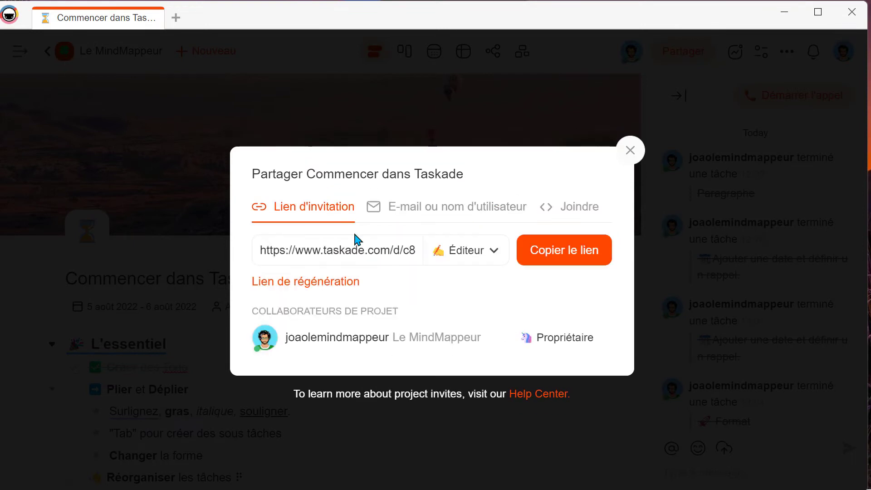
click(630, 150)
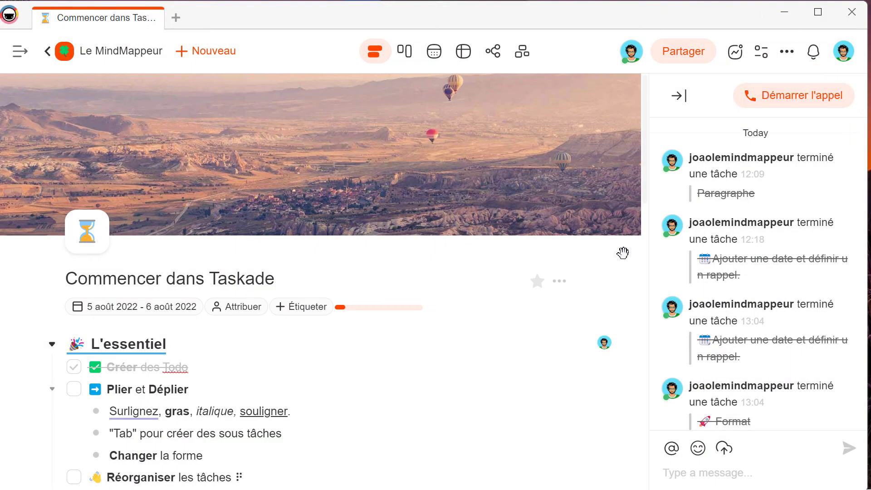
Start a call from the project chat, end it and close the chat
click(744, 475)
click(790, 97)
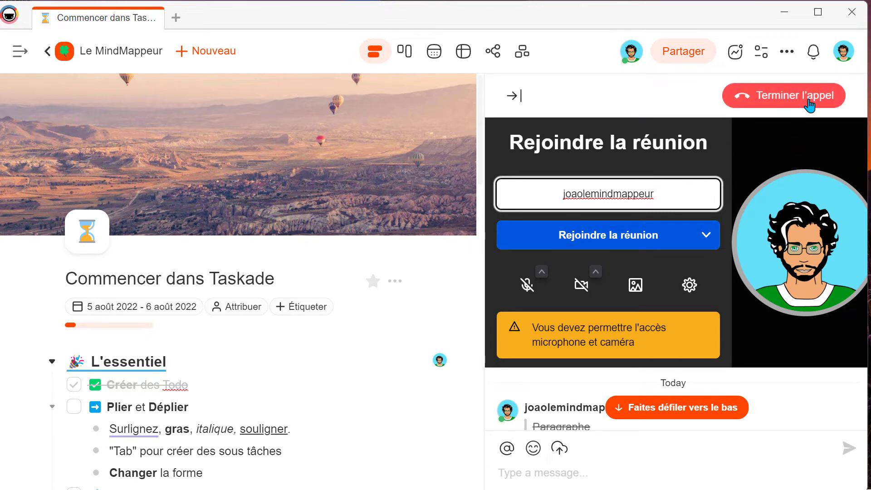
click(794, 96)
click(671, 97)
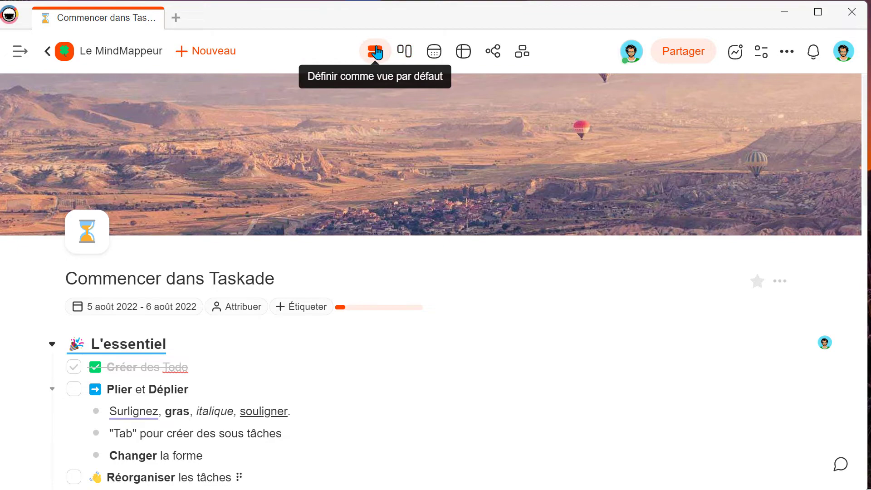
Look over the project's list view, switch to the Tableau de bord view and look across its columns
scroll(319, 288, down, 4)
scroll(296, 301, up, 2)
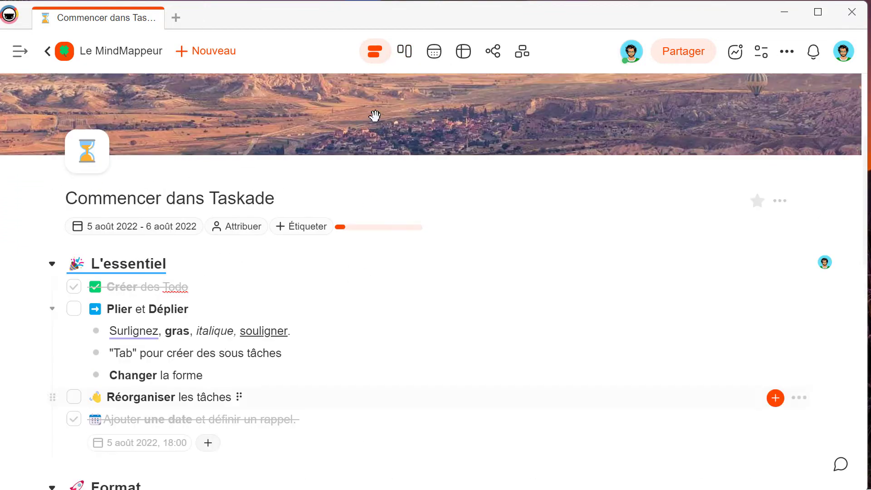
scroll(374, 116, up, 2)
click(404, 51)
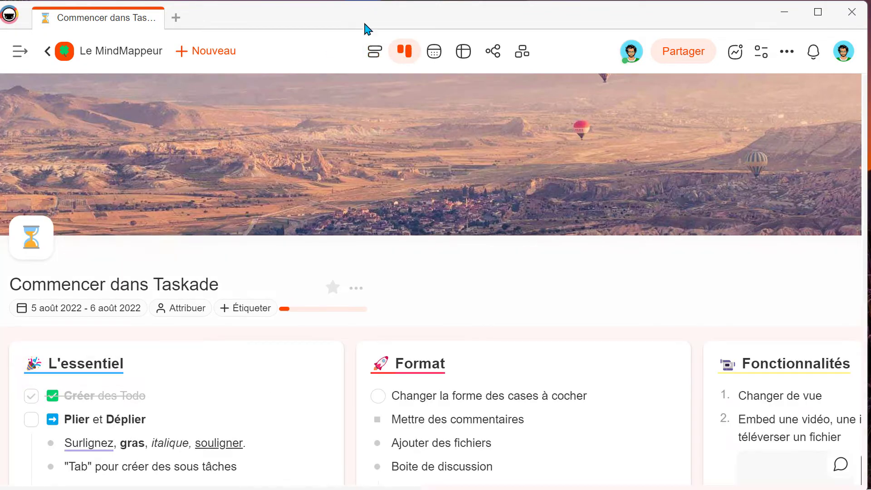
scroll(454, 231, down, 5)
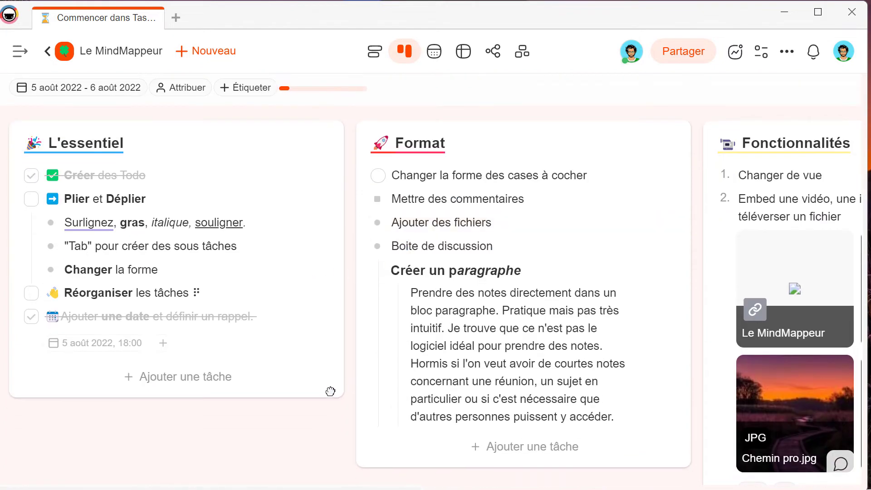
drag(330, 391, 372, 380)
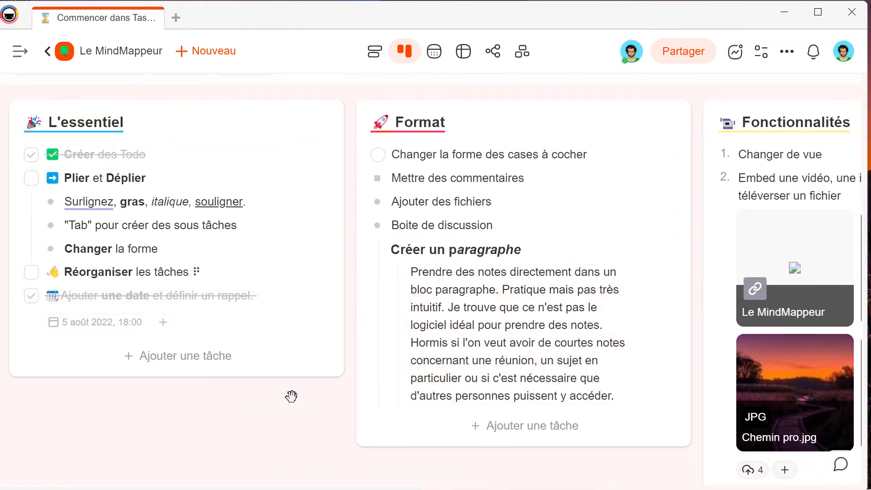
drag(291, 396, 62, 395)
mouse_move(818, 403)
mouse_down()
mouse_move(373, 397)
mouse_move(209, 439)
mouse_move(835, 410)
mouse_move(821, 402)
mouse_up()
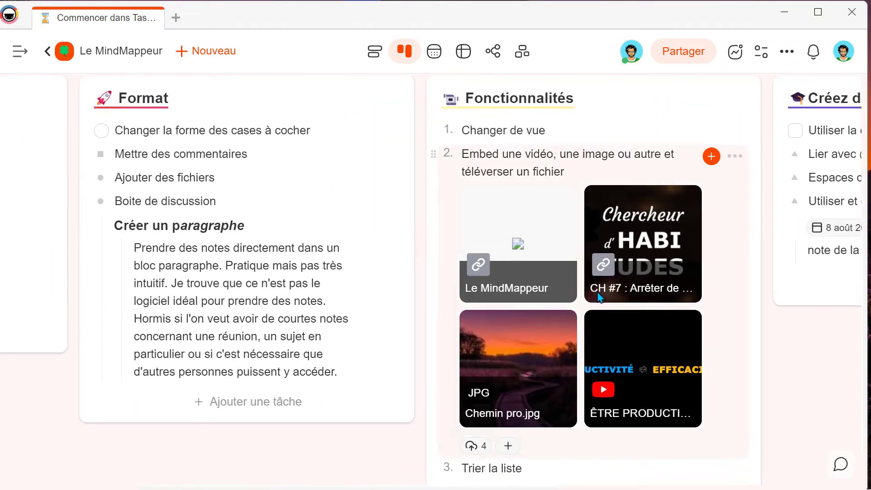
Show the project in the Calendrier view, switch to the Action view and look through its whole task table
click(434, 52)
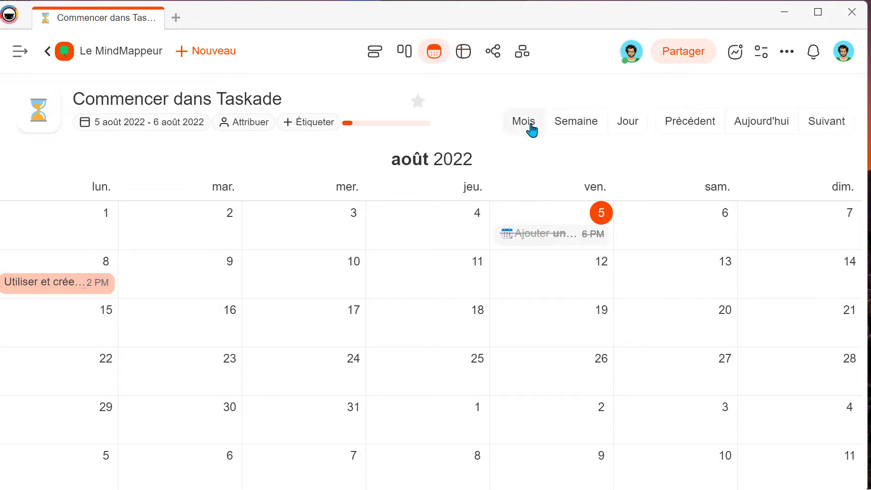
click(463, 53)
scroll(429, 274, down, 2)
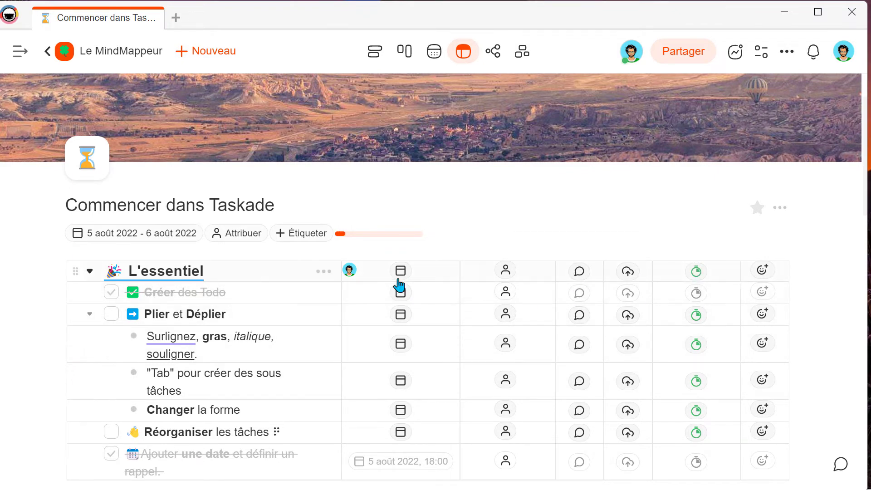
scroll(245, 271, down, 1)
scroll(353, 205, down, 4)
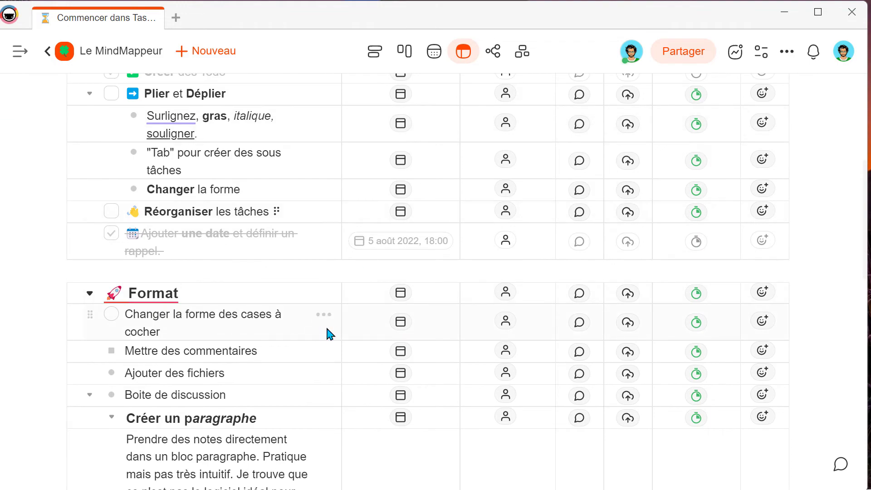
scroll(326, 324, down, 3)
scroll(328, 324, down, 12)
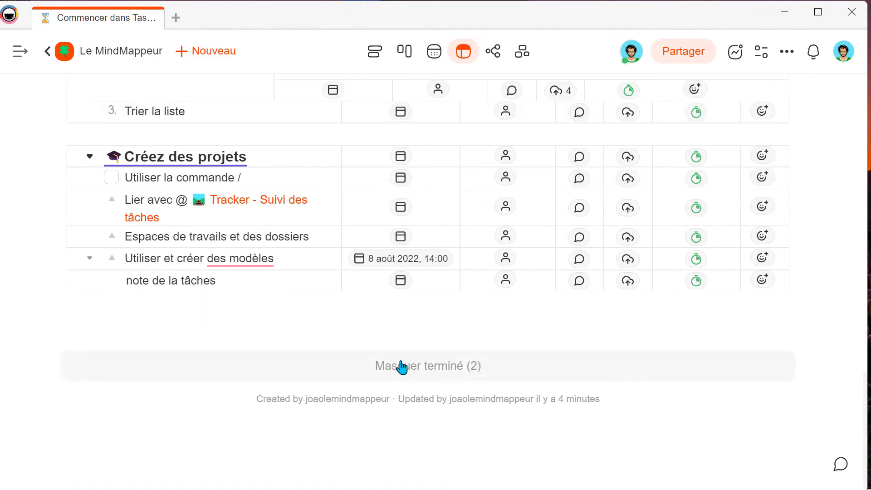
Show the project as a mind map and look across its L'essentiel, Format and Fonctionnalités branches
scroll(554, 385, up, 7)
scroll(553, 385, up, 15)
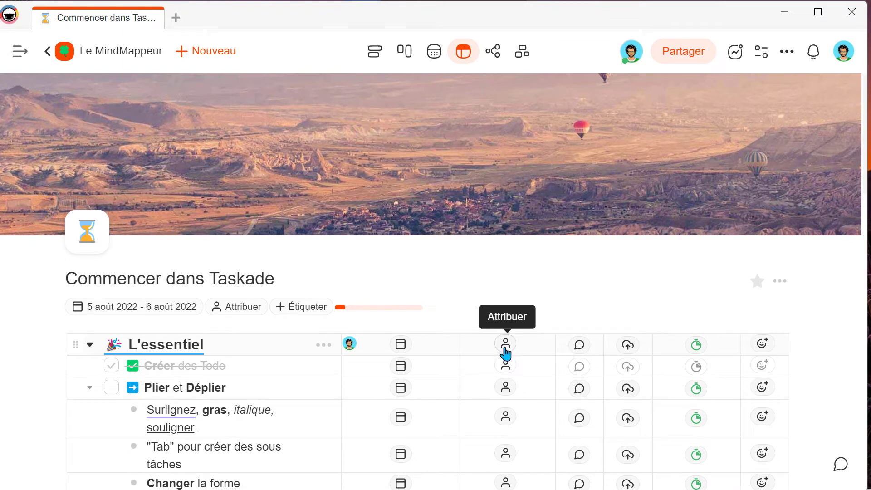
click(492, 52)
scroll(452, 255, down, 5)
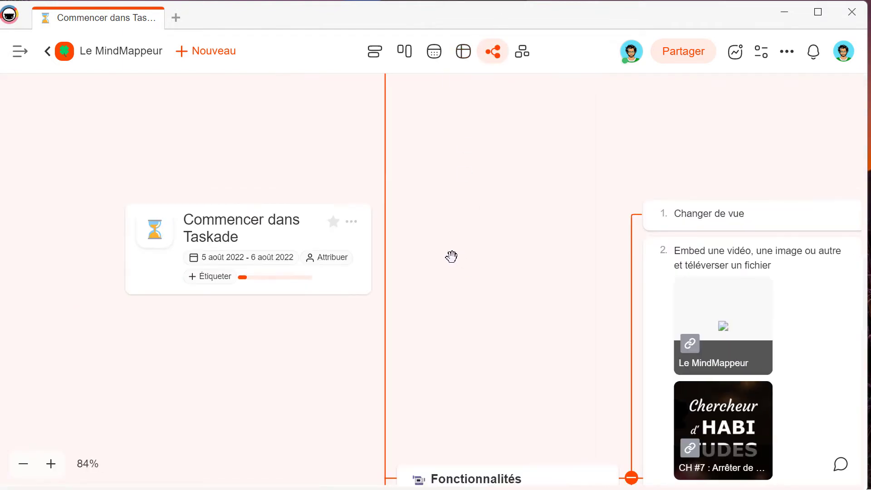
drag(562, 249, 357, 236)
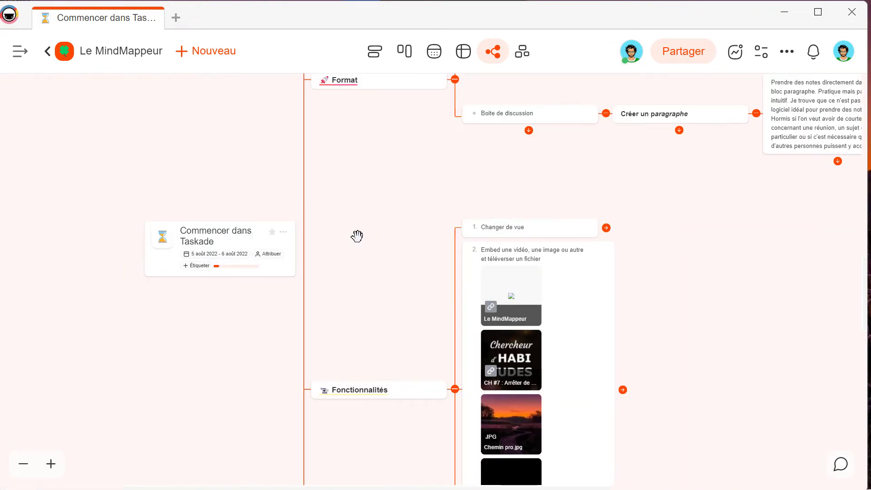
scroll(357, 236, down, 3)
drag(463, 227, 403, 272)
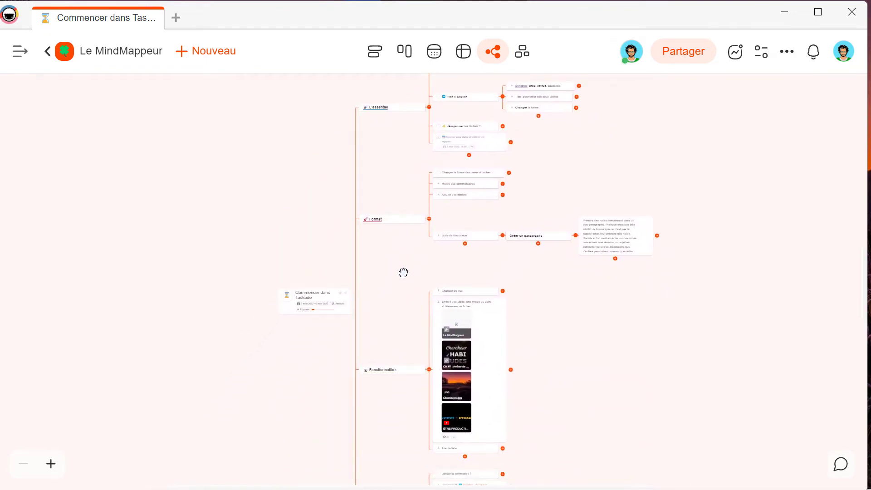
Compare the project's list, mind map and organisation chart views, and return to the list view
click(375, 52)
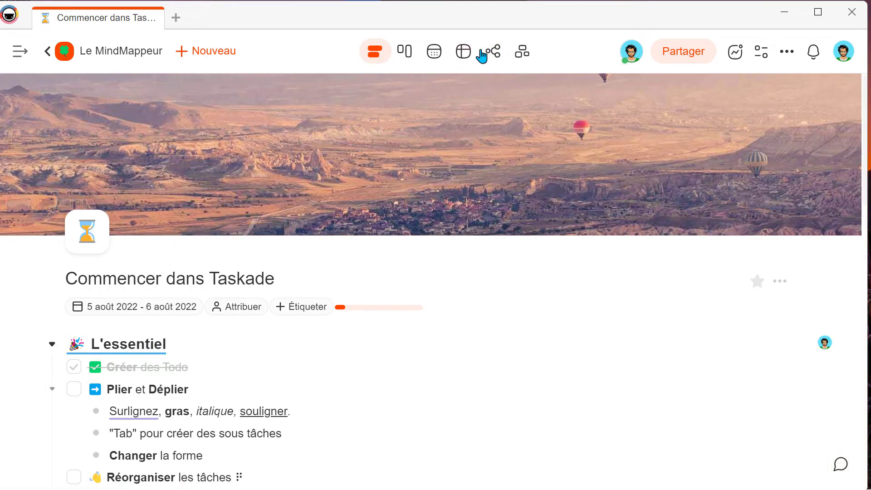
click(494, 54)
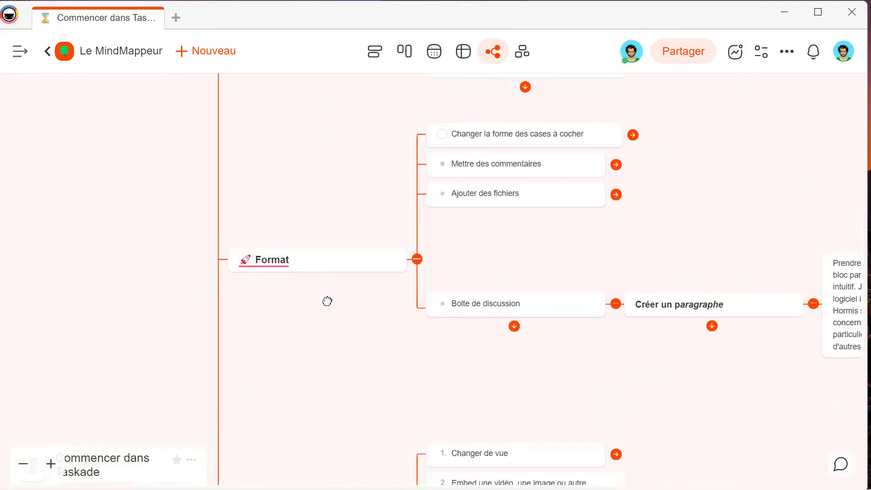
click(521, 52)
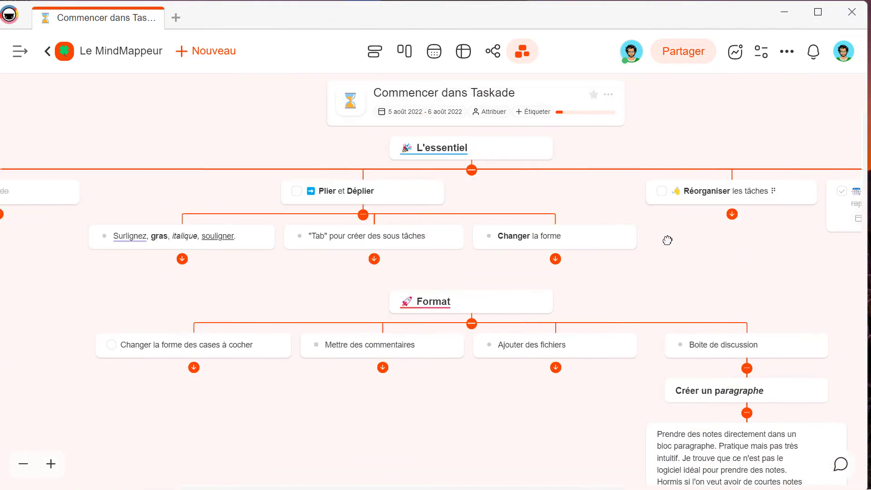
click(374, 51)
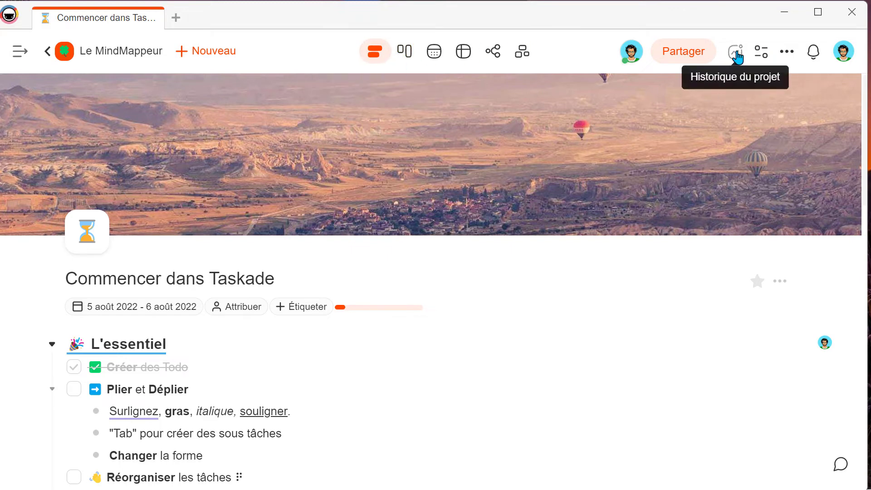
Mark all of the project's tasks as completed with Vérifie tout and check the project's progress indicator
click(786, 51)
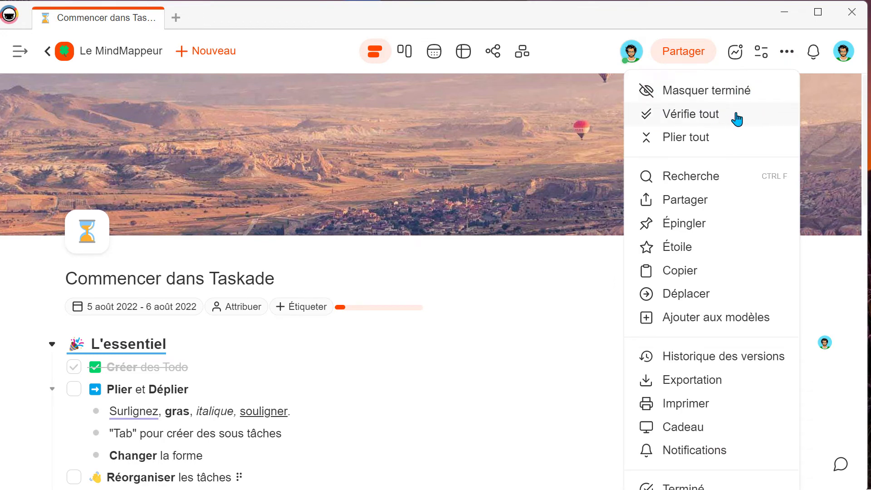
click(345, 321)
mouse_move(351, 313)
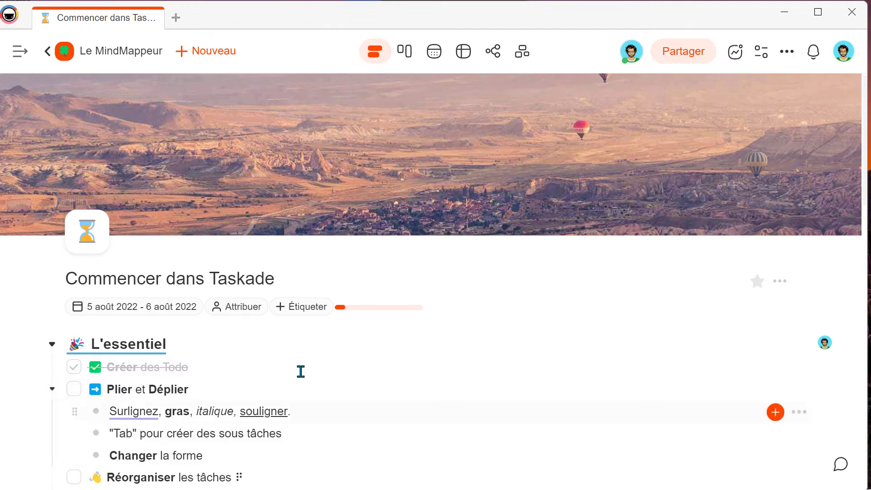
click(787, 52)
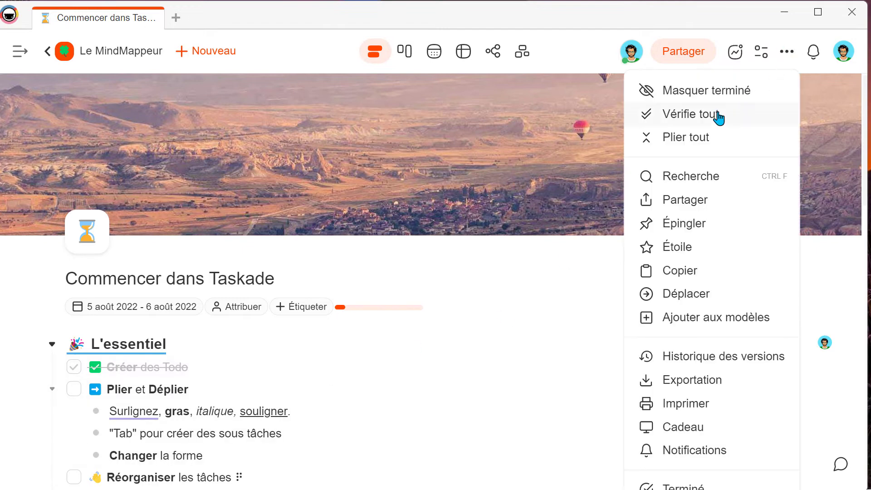
click(718, 117)
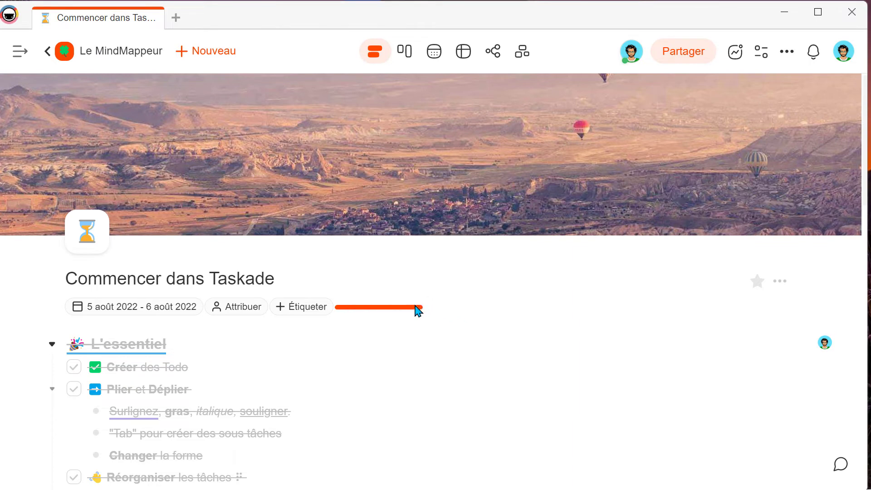
mouse_move(417, 312)
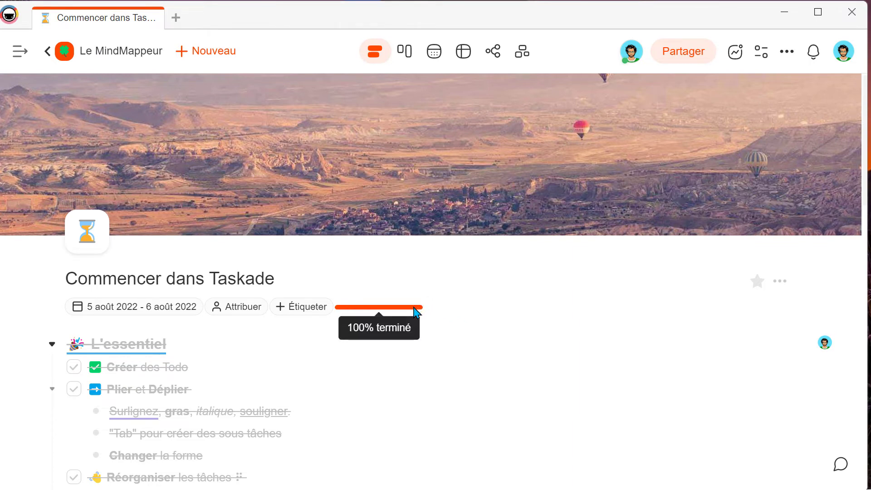
Look over the project's additional options, such as Historique des versions and Exportation, without applying any
drag(146, 280, 262, 275)
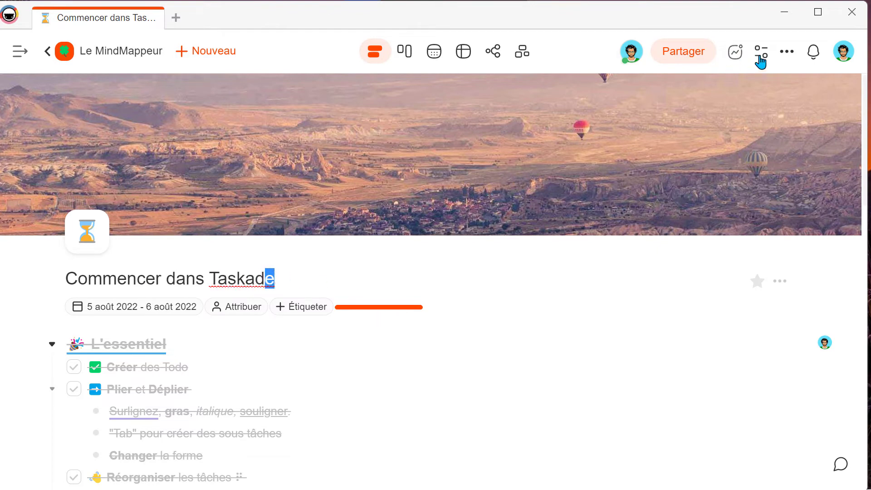
click(393, 304)
click(785, 52)
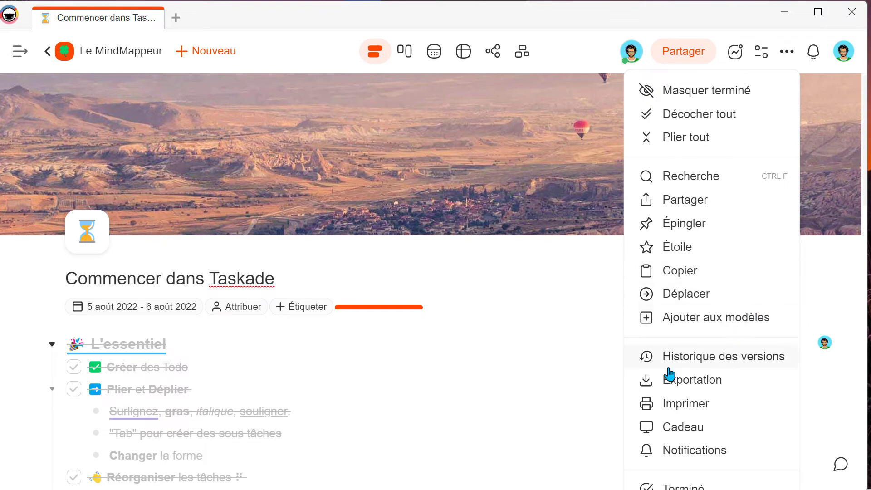
click(597, 279)
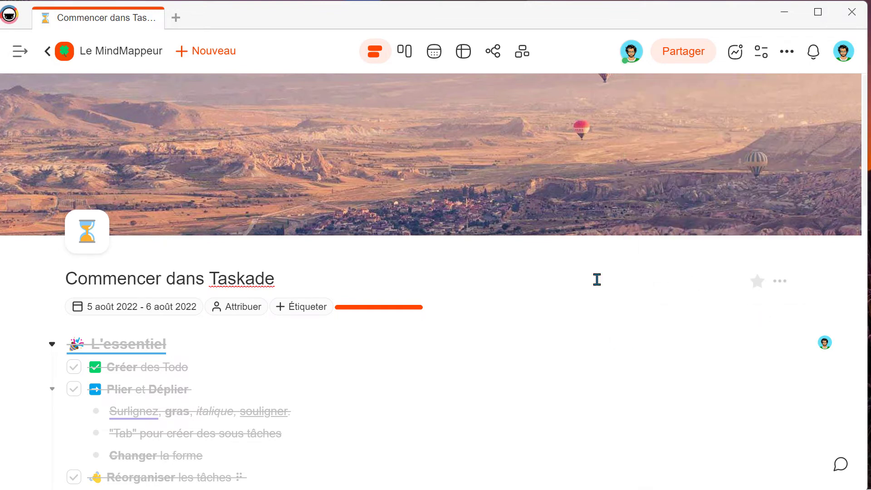
Return to the Le MindMappeur workspace and review the account options, including Thème and Changer de langue
click(47, 51)
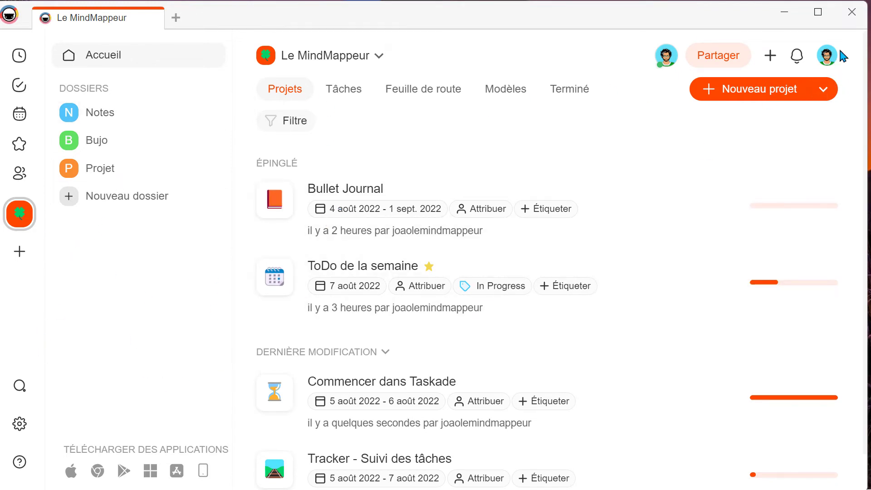
click(827, 56)
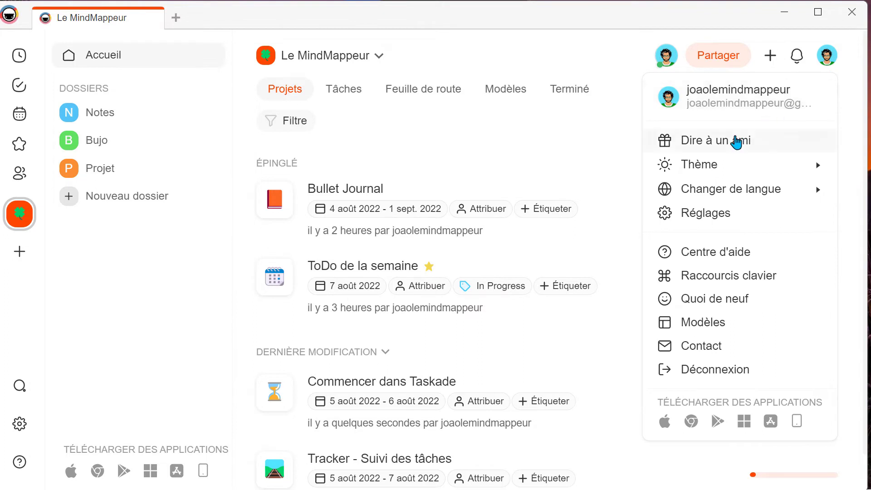
mouse_move(741, 165)
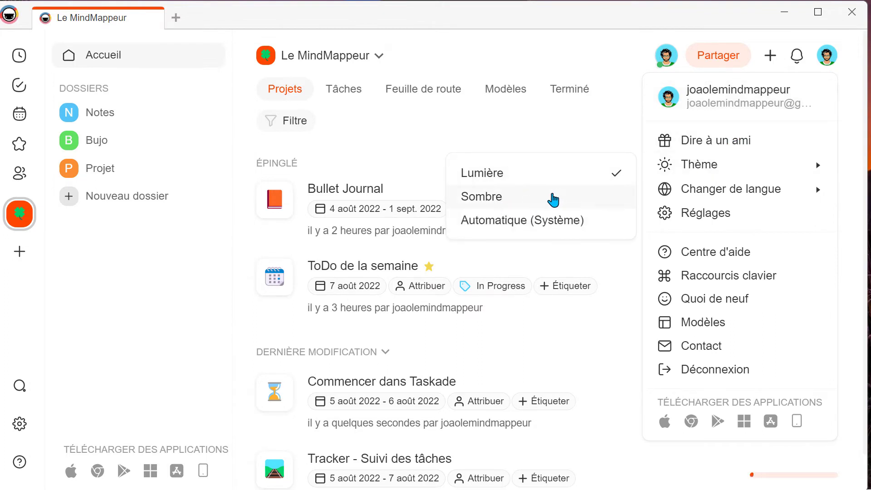
mouse_move(760, 196)
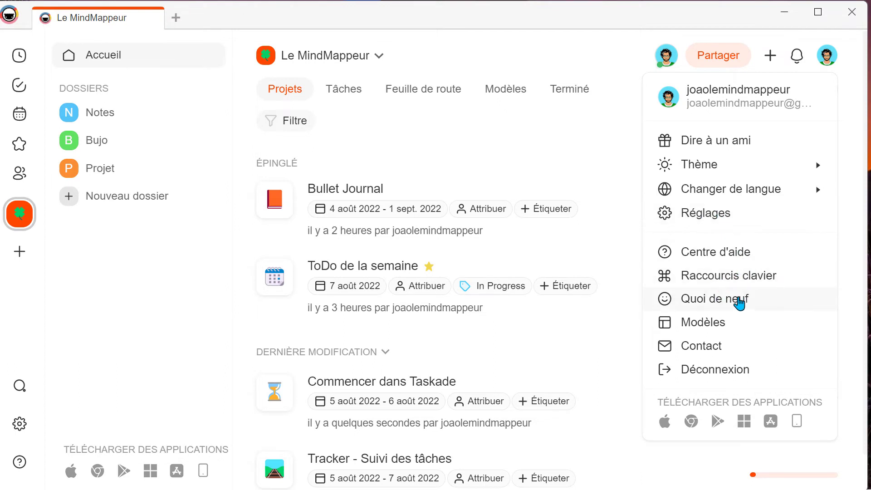
click(826, 62)
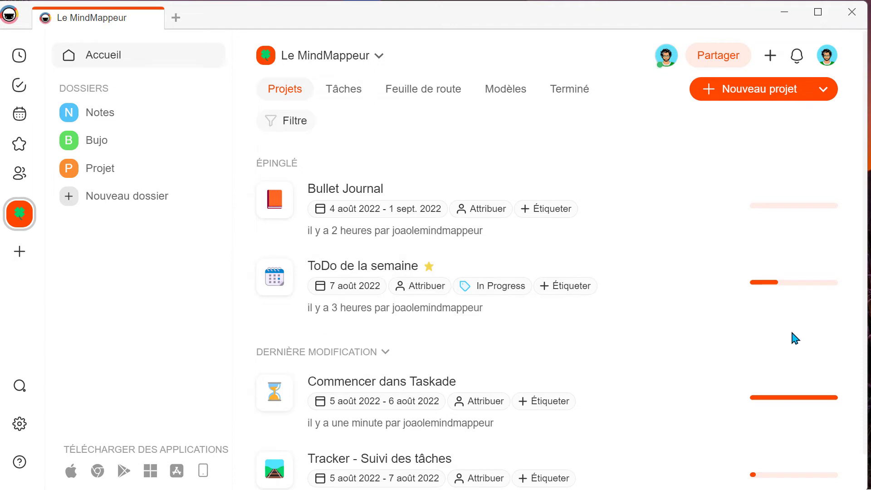
Open the ToDo de la semaine project and examine its task table from Lundi through Objectifs
click(377, 272)
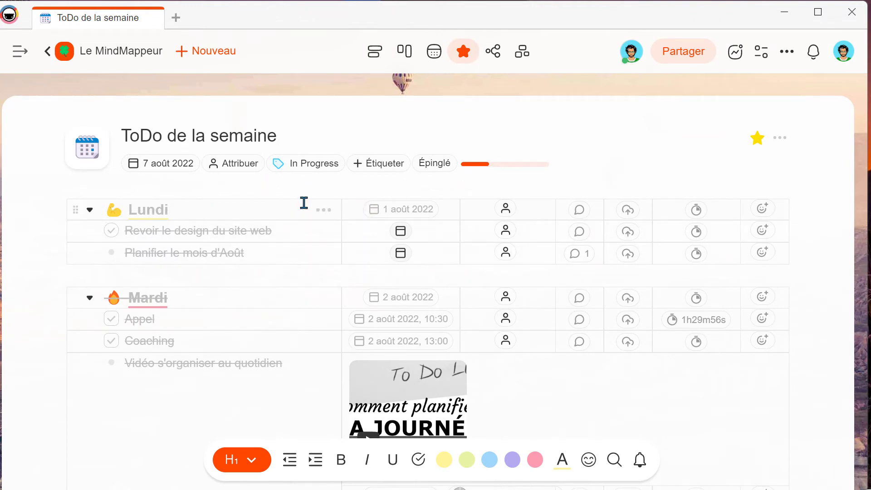
scroll(295, 197, down, 3)
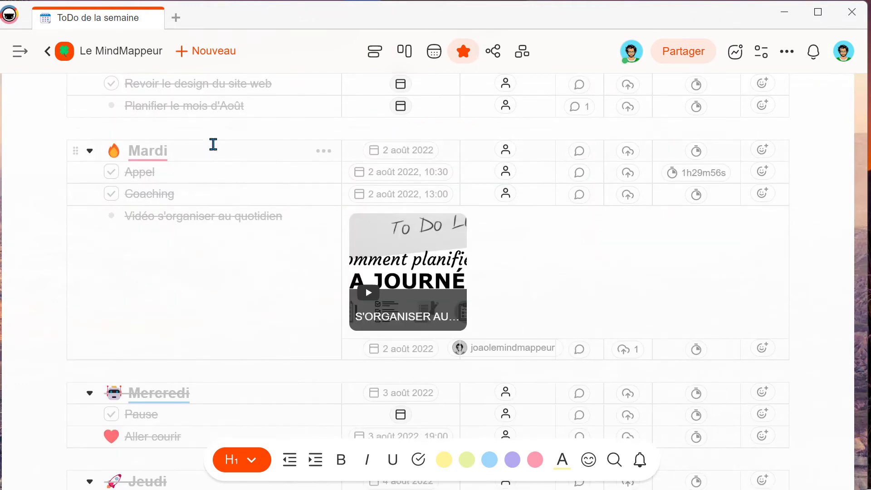
scroll(213, 145, down, 10)
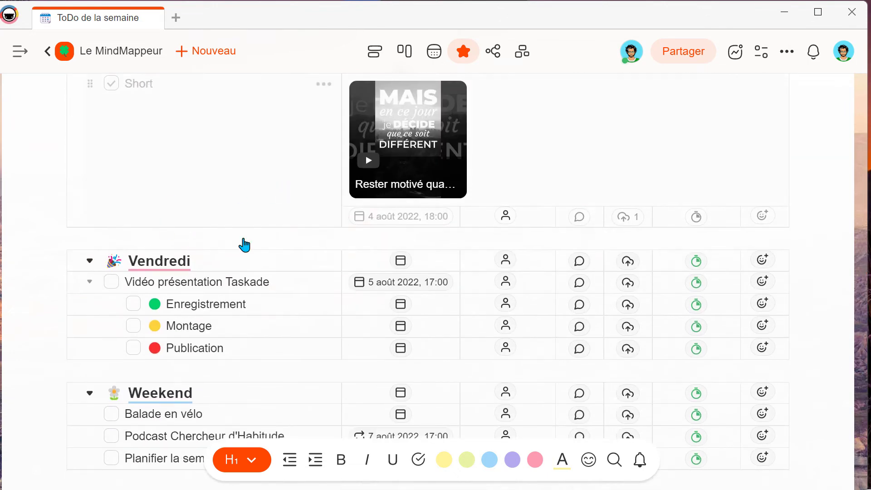
scroll(244, 245, down, 3)
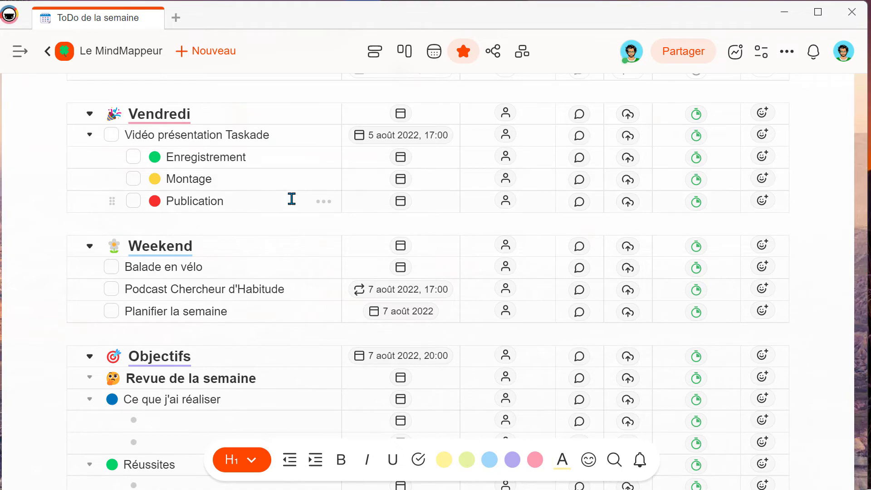
scroll(292, 199, down, 5)
scroll(290, 215, up, 2)
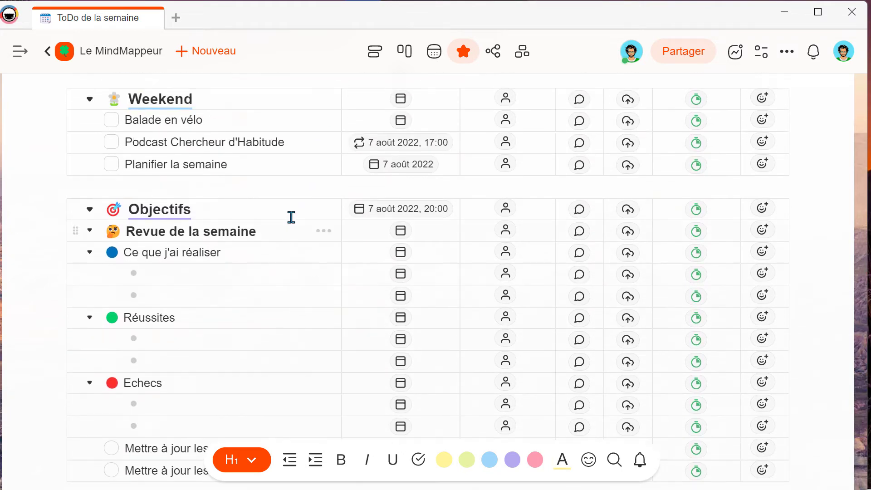
scroll(286, 202, up, 2)
scroll(259, 175, down, 3)
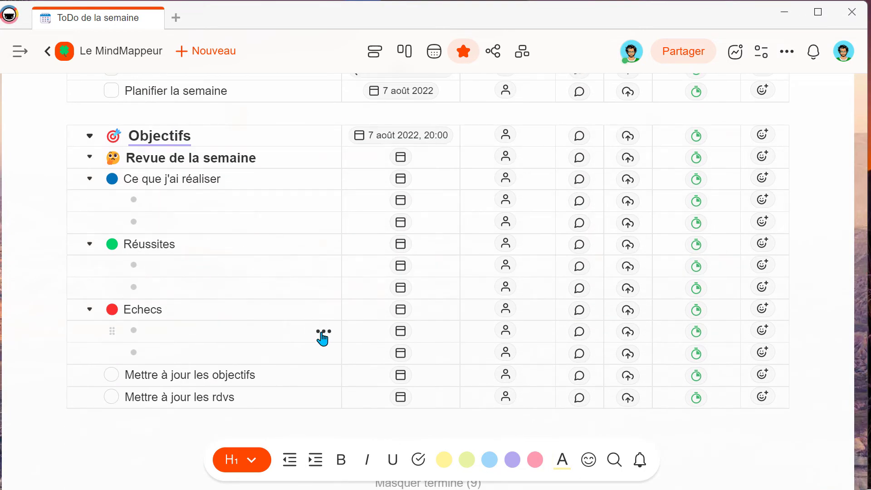
scroll(322, 336, up, 10)
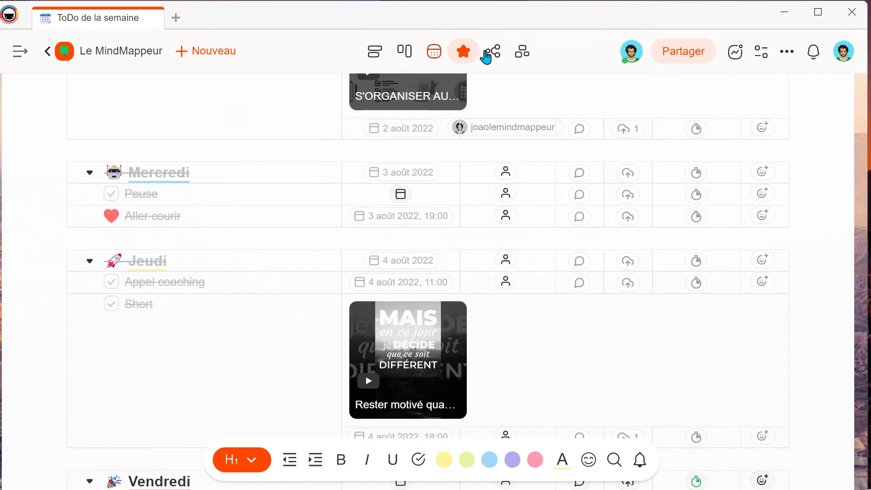
Show ToDo de la semaine in the board view and look across its columns up to Objectifs
click(404, 53)
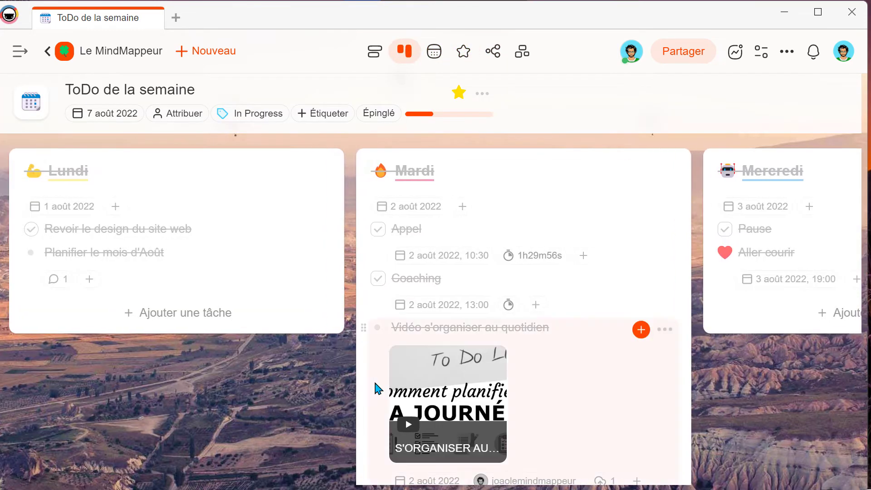
scroll(570, 369, down, 3)
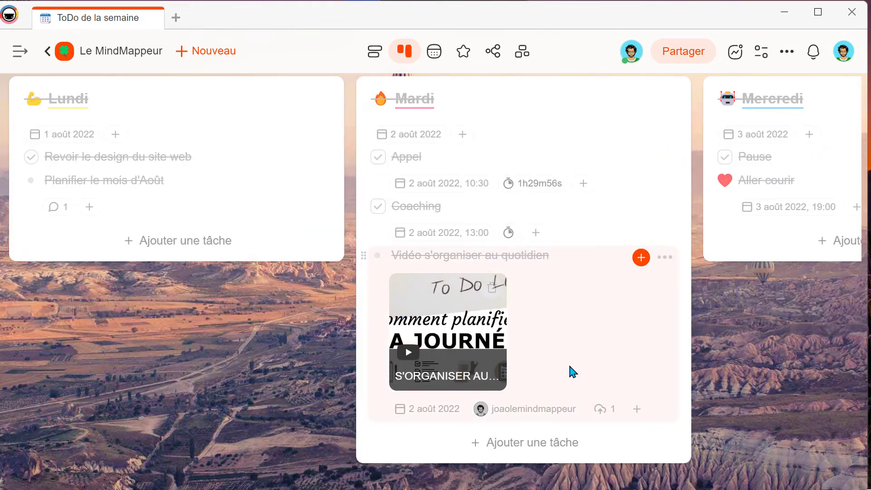
drag(782, 327, 191, 383)
drag(735, 325, 260, 347)
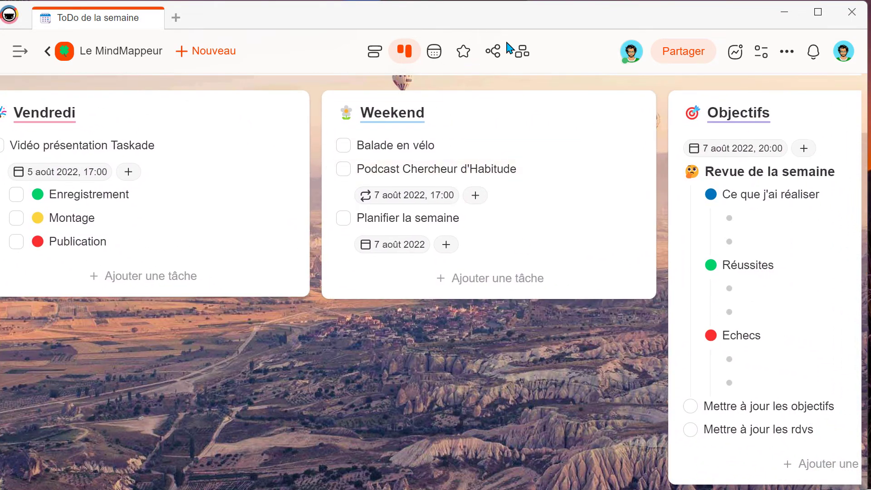
Show ToDo de la semaine as a mind map and examine the Vendredi branch with its Vidéo présentation Taskade subtasks
click(495, 51)
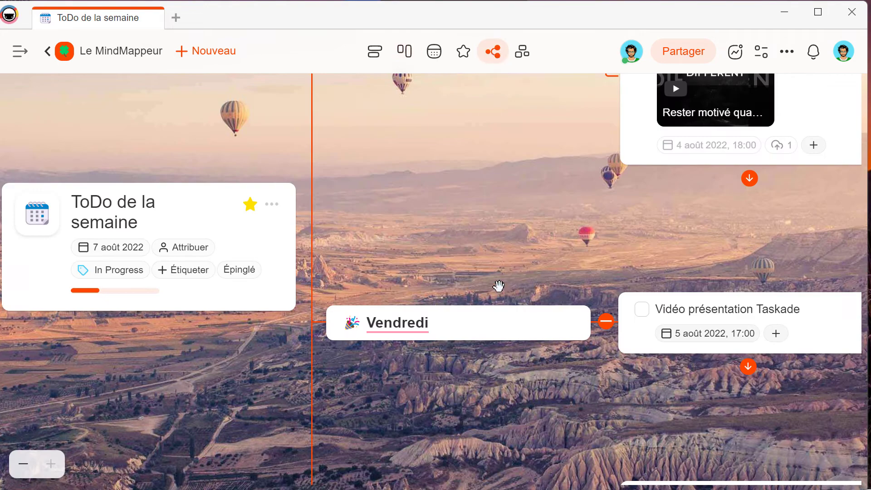
drag(538, 432, 340, 381)
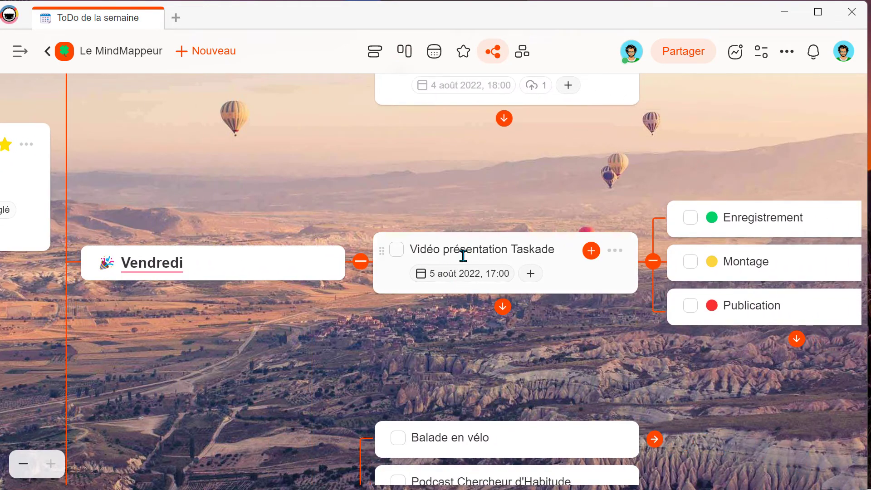
drag(596, 345, 480, 346)
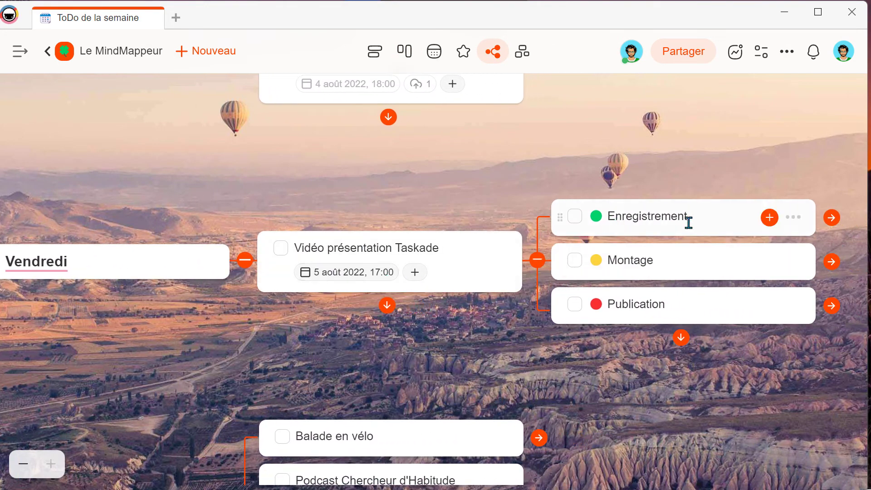
drag(424, 367, 588, 379)
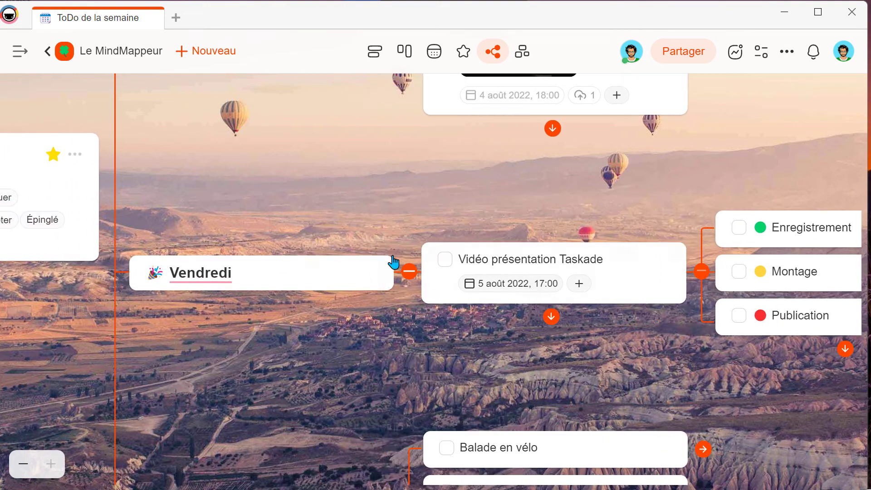
Show ToDo de la semaine in the table view, return to the Le MindMappeur workspace and look through its project list
click(464, 56)
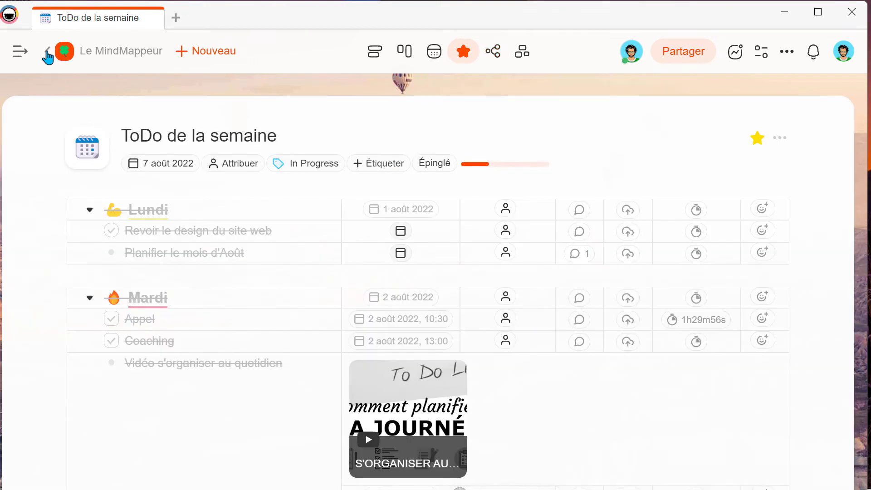
click(47, 52)
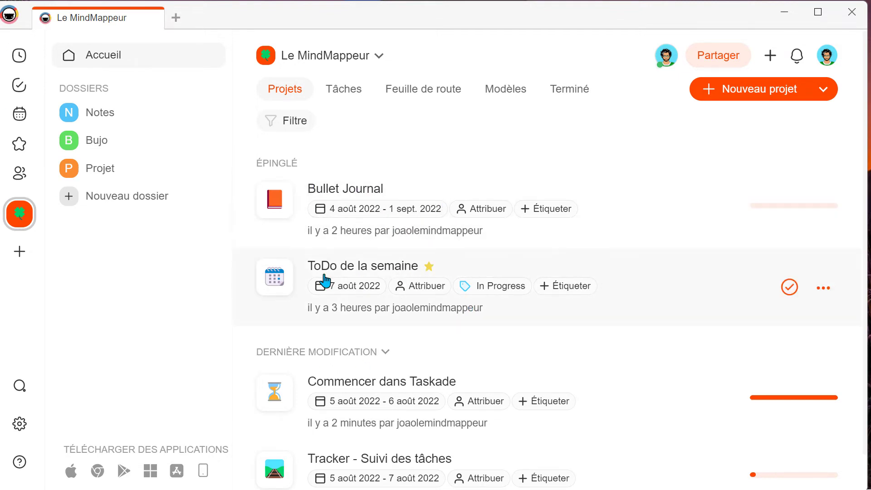
scroll(389, 278, down, 1)
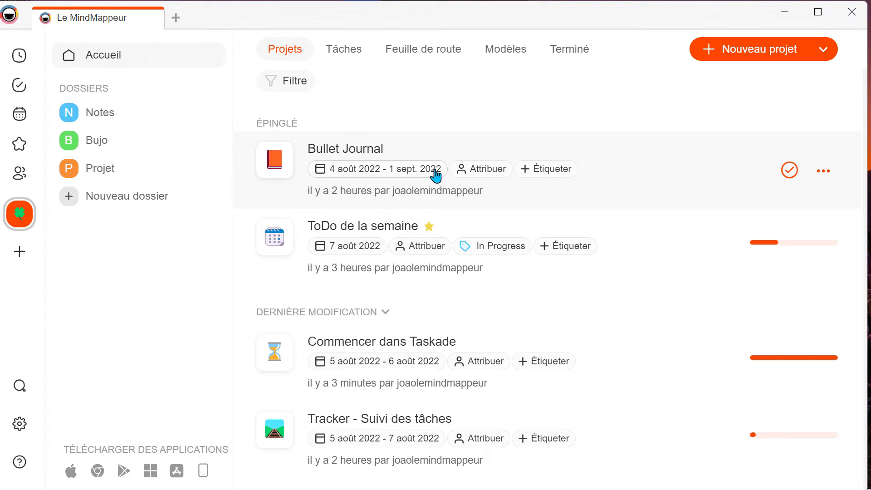
scroll(445, 190, up, 1)
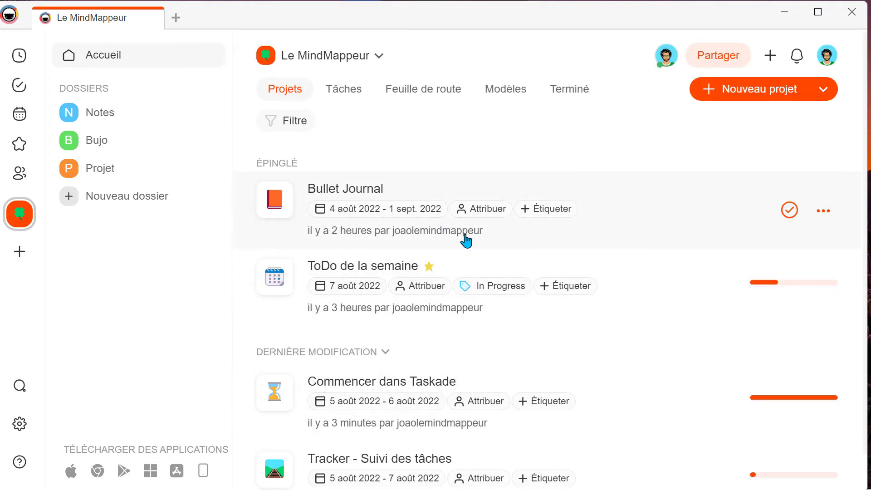
scroll(465, 240, down, 1)
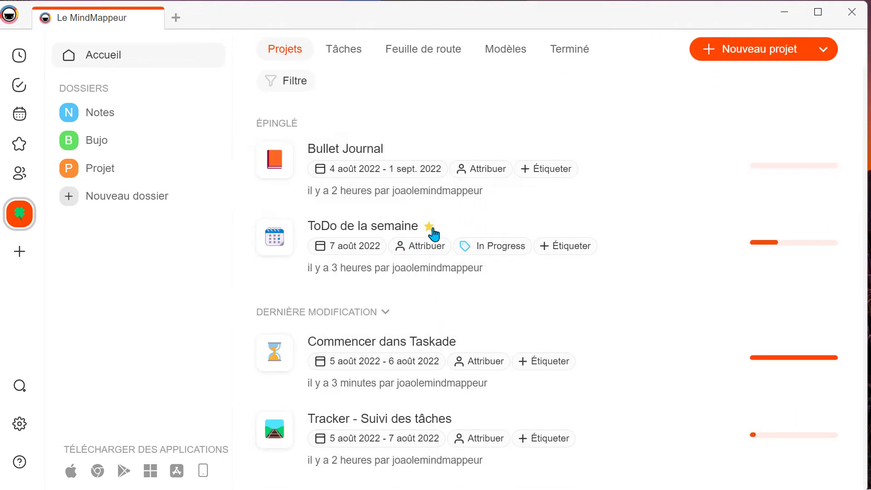
scroll(377, 152, up, 1)
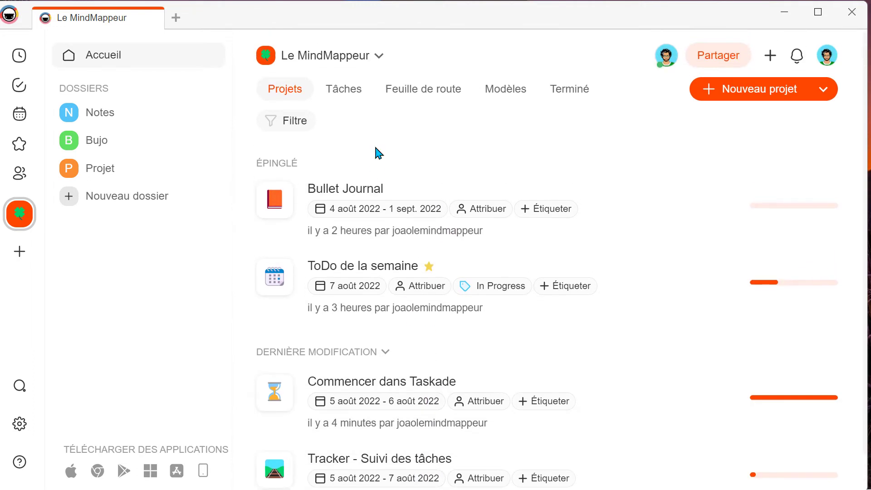
Review the workspace's Tâches, Feuille de route and Modèles sections and return to Projets
click(349, 97)
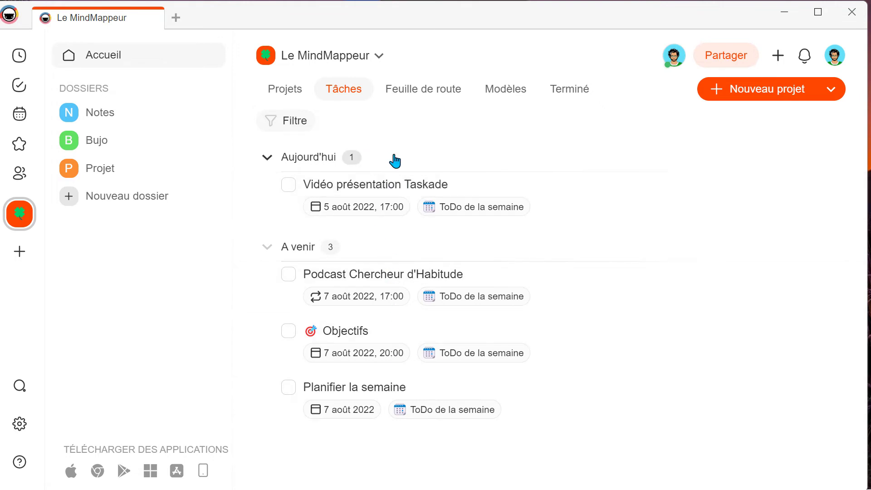
click(430, 93)
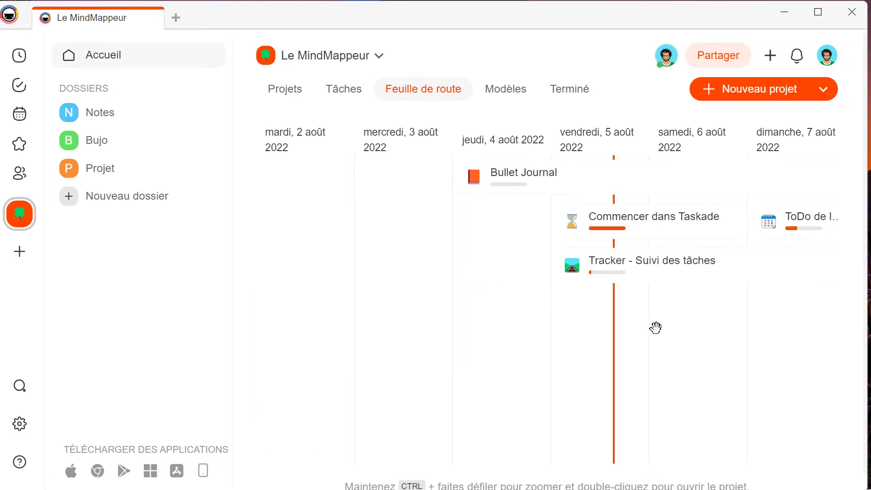
drag(655, 327, 492, 330)
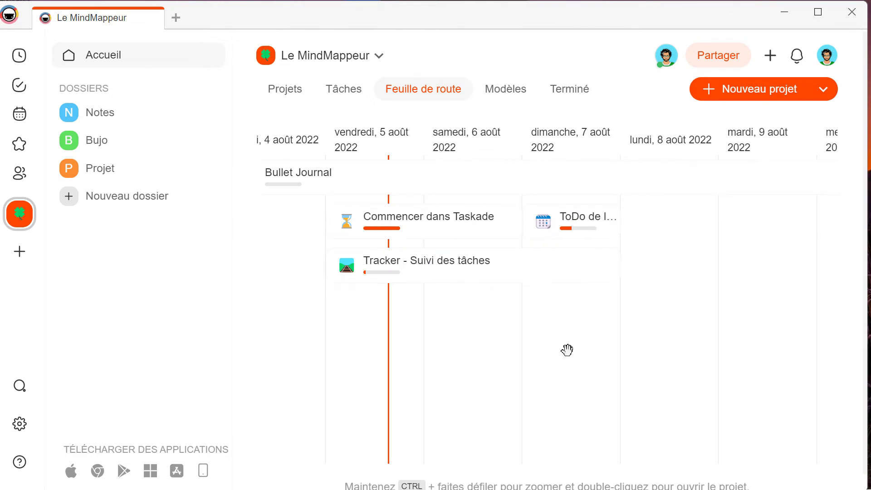
click(514, 90)
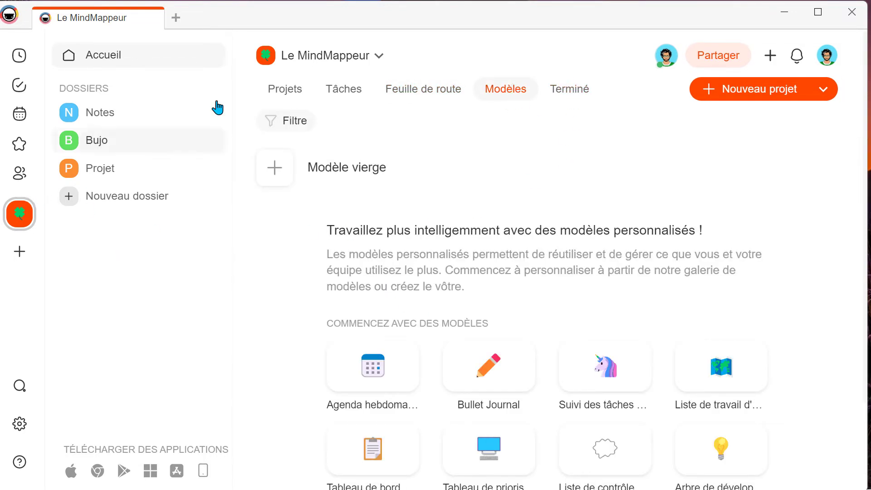
click(285, 93)
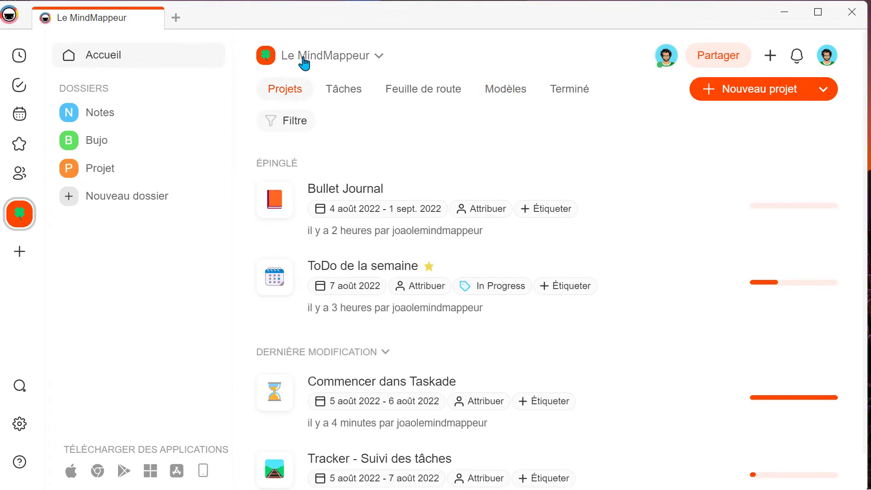
Open the form for creating a new workspace, review its name and colour options, and close it without creating anything
click(20, 259)
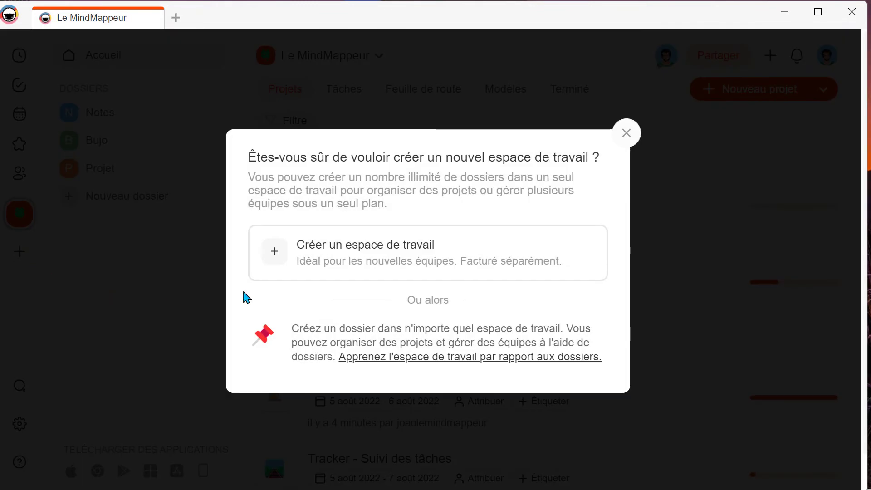
click(389, 263)
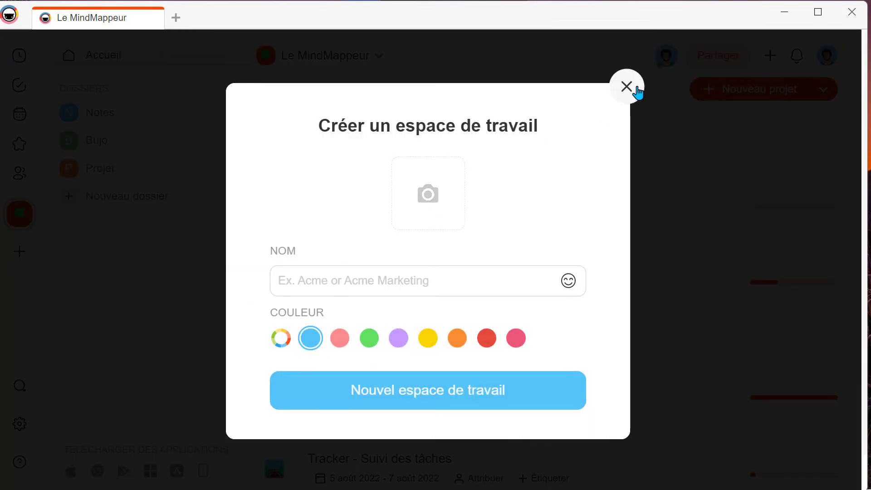
click(637, 90)
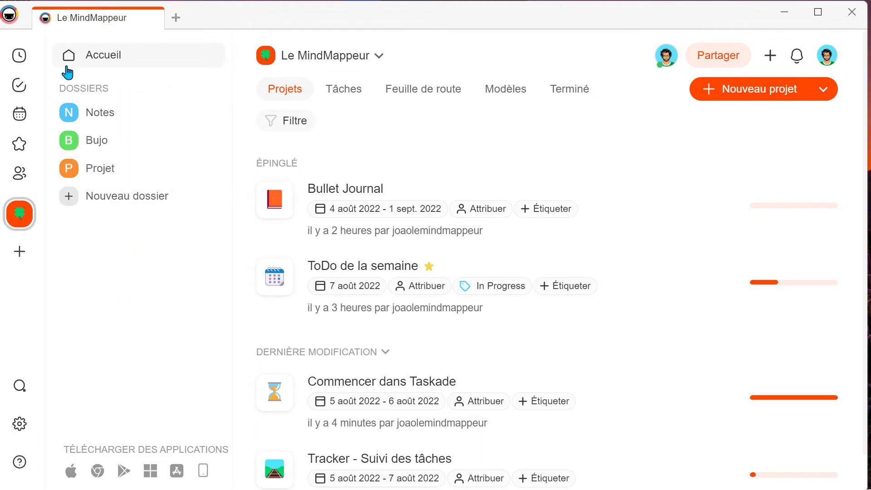
Look at the Récent project list and examine the Mes tâches list with its Aujourd'hui and A venir groups
click(20, 57)
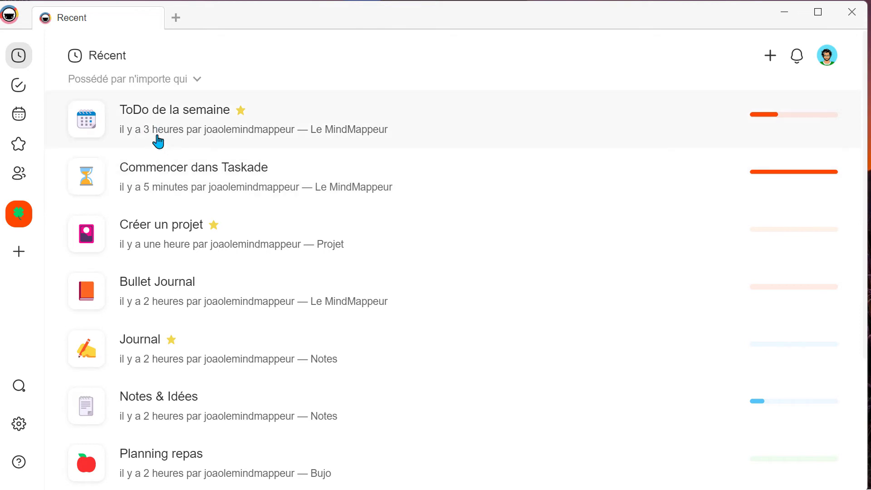
click(18, 87)
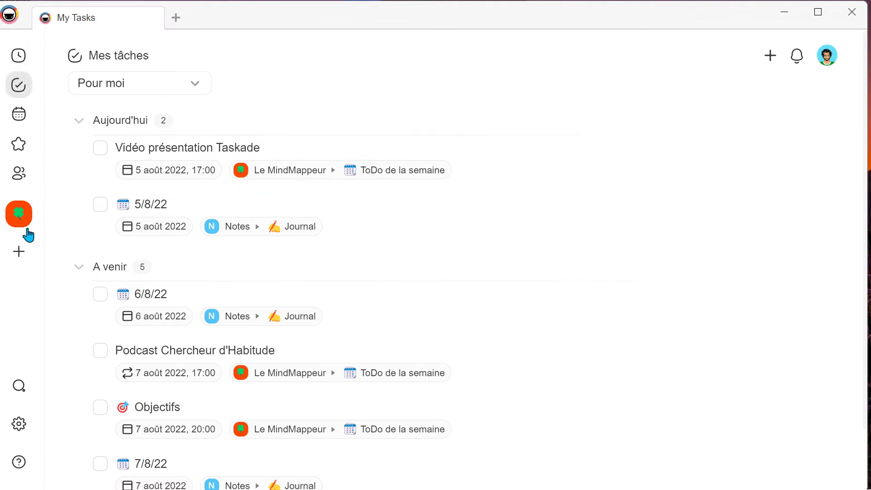
scroll(140, 140, down, 1)
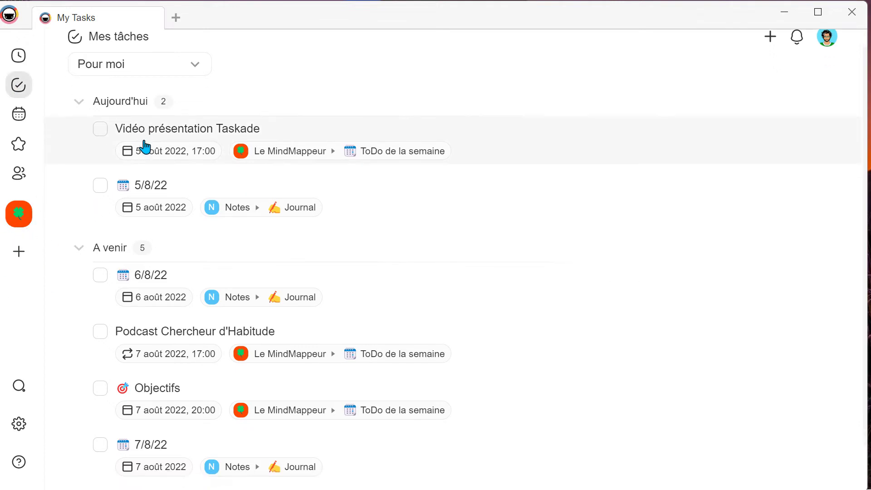
scroll(143, 136, up, 1)
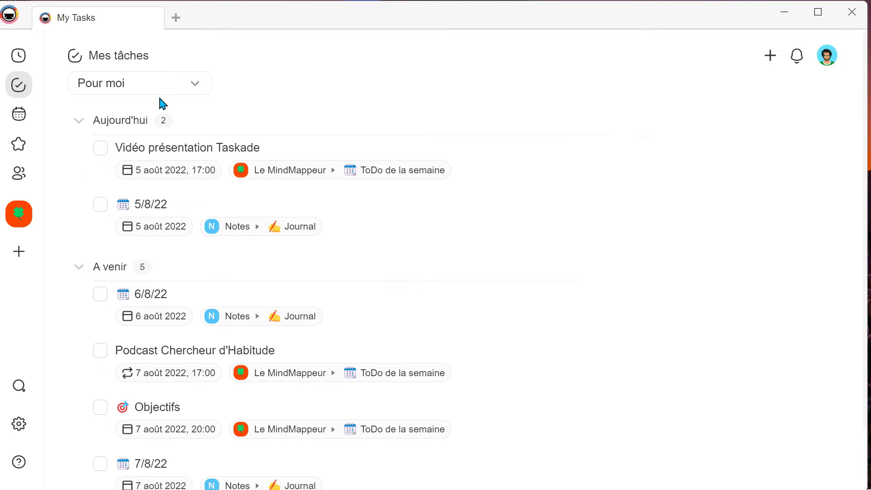
Open the overall calendar and compare its Mois and Semaine displays for août 2022
click(14, 116)
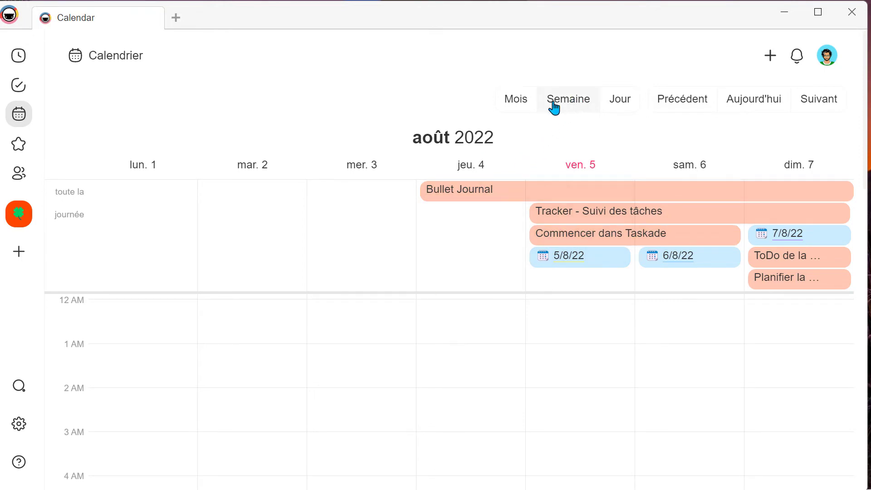
click(525, 103)
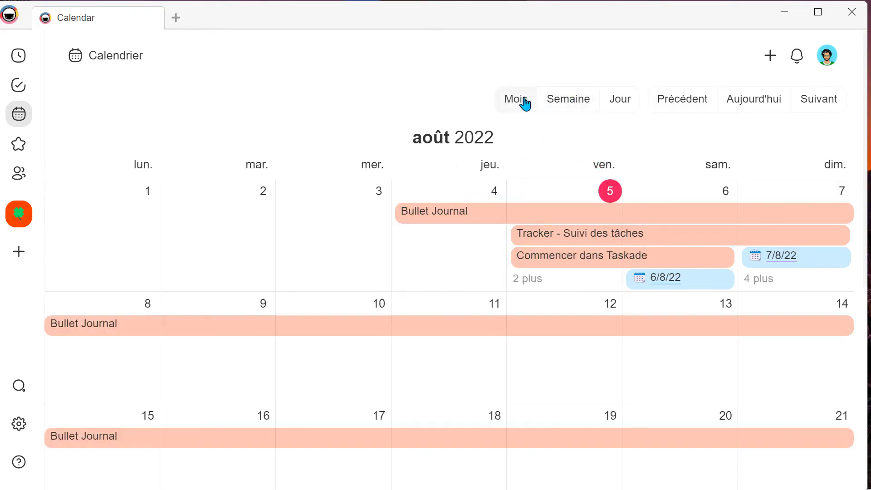
click(568, 99)
Reschedule Vidéo présentation Taskade to 6 août 2022, 16:30 - 17:30 in the week calendar and open it in its project
scroll(580, 317, down, 15)
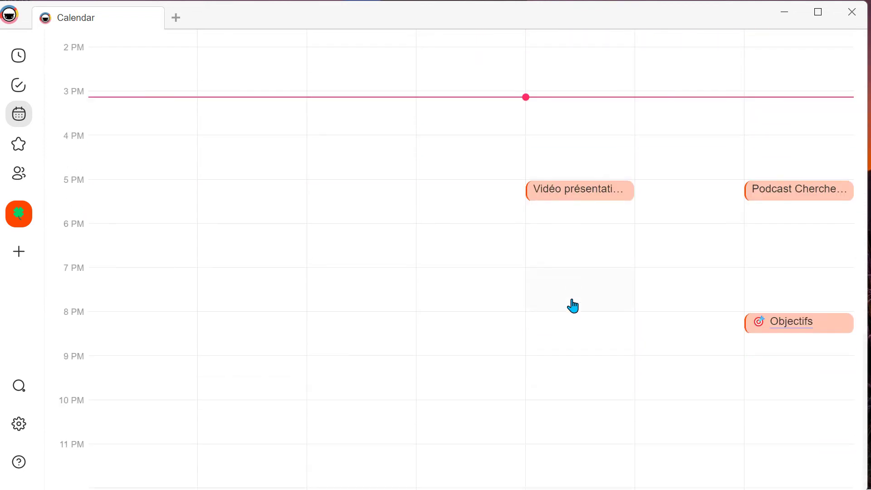
scroll(573, 305, up, 3)
drag(578, 336, 692, 336)
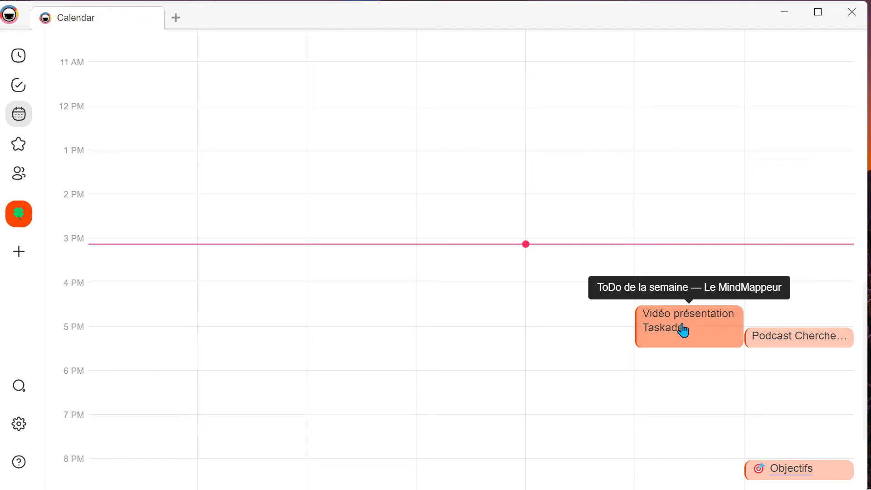
click(683, 330)
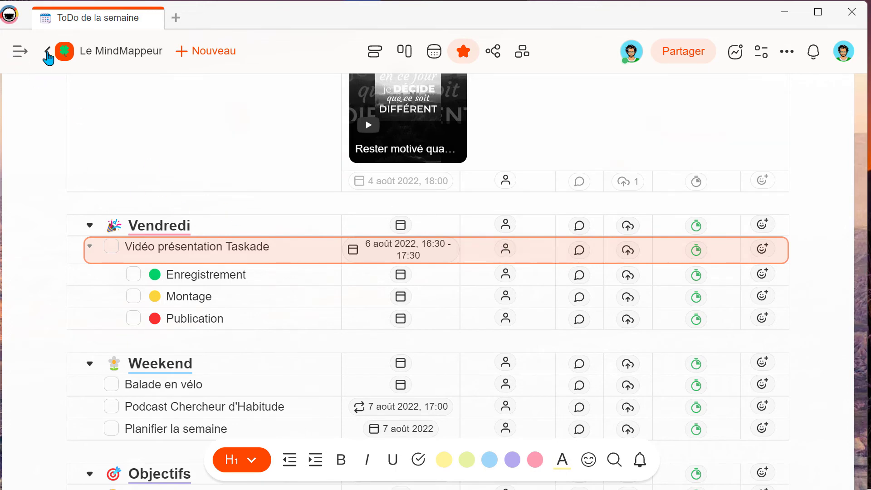
Leave the ToDo de la semaine project and show the overall calendar by month
click(48, 54)
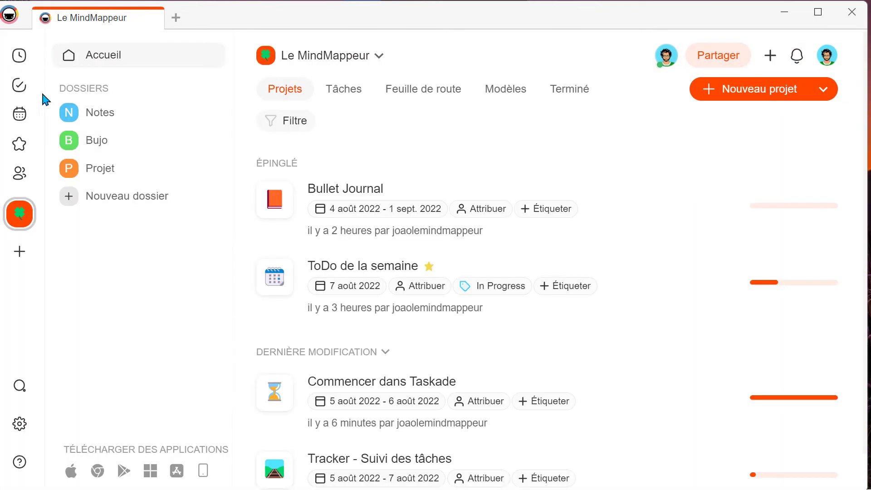
click(18, 117)
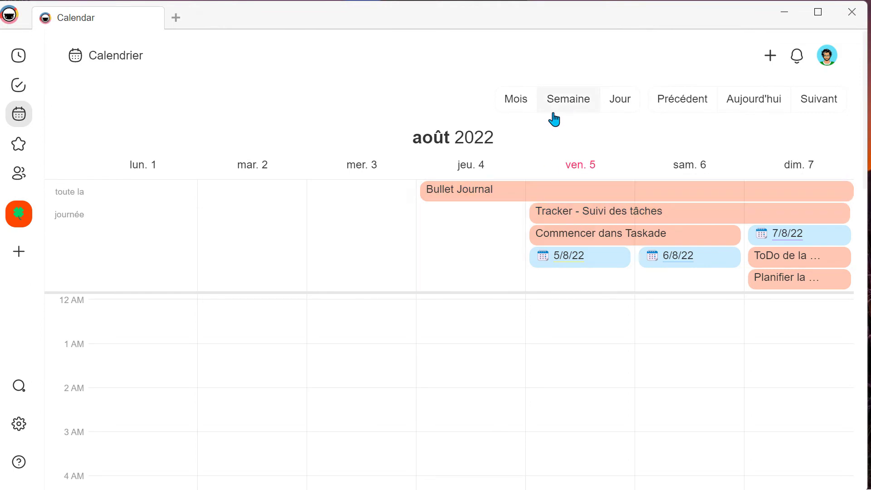
click(519, 98)
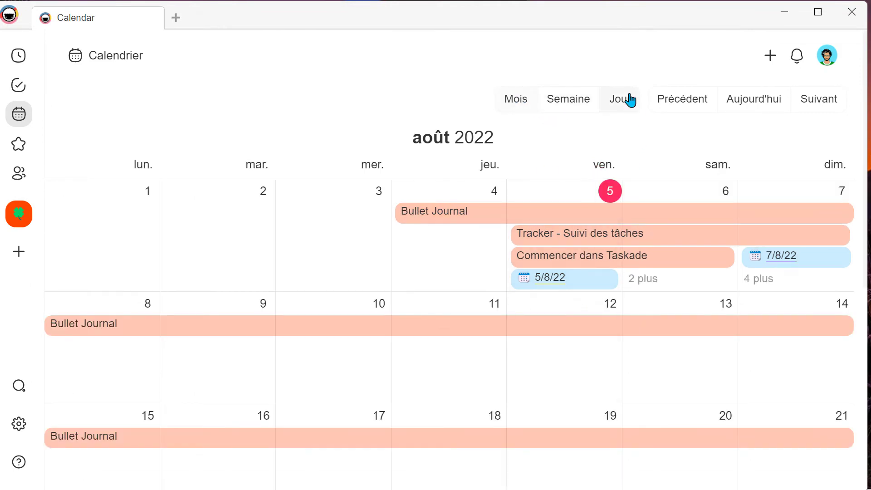
Look at the En vedette projects and the Partagé avec moi section
click(21, 149)
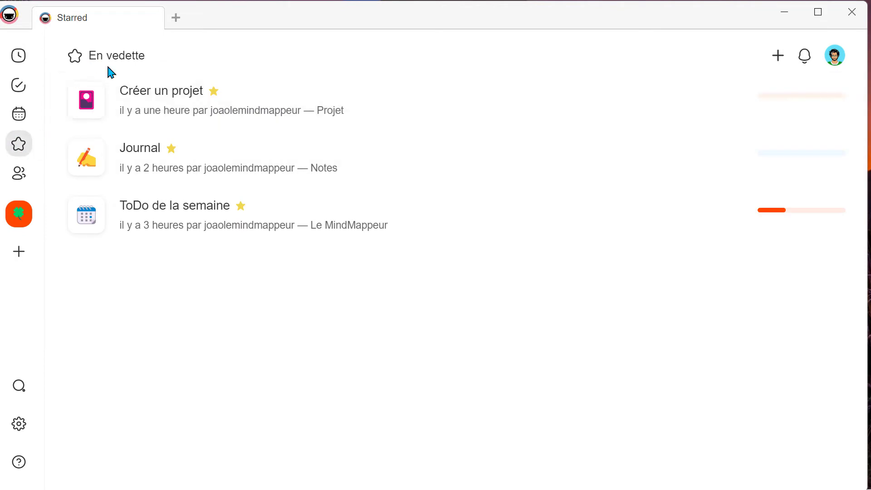
click(19, 178)
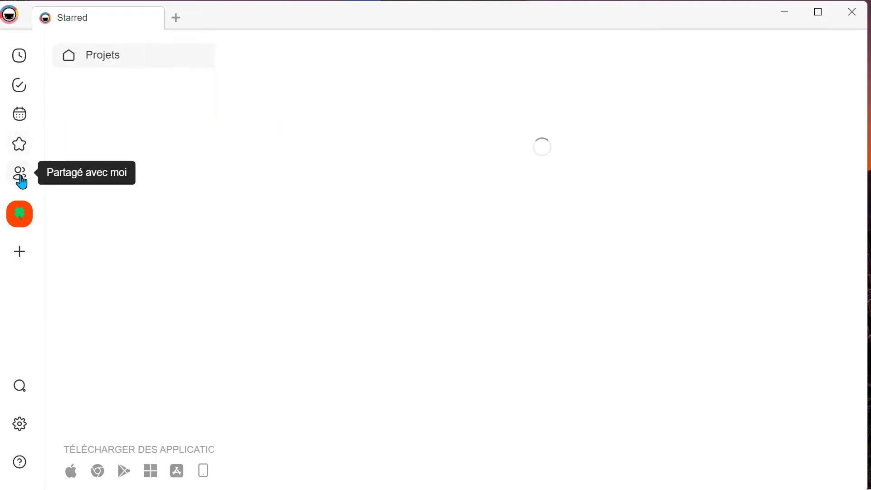
Return to the Le MindMappeur workspace and review the projects in its Notes, Bujo and Projet folders
click(22, 218)
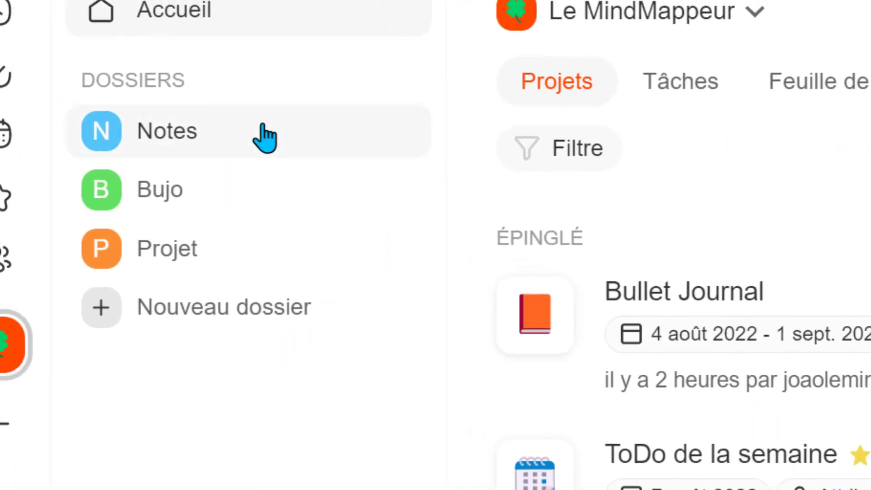
click(262, 129)
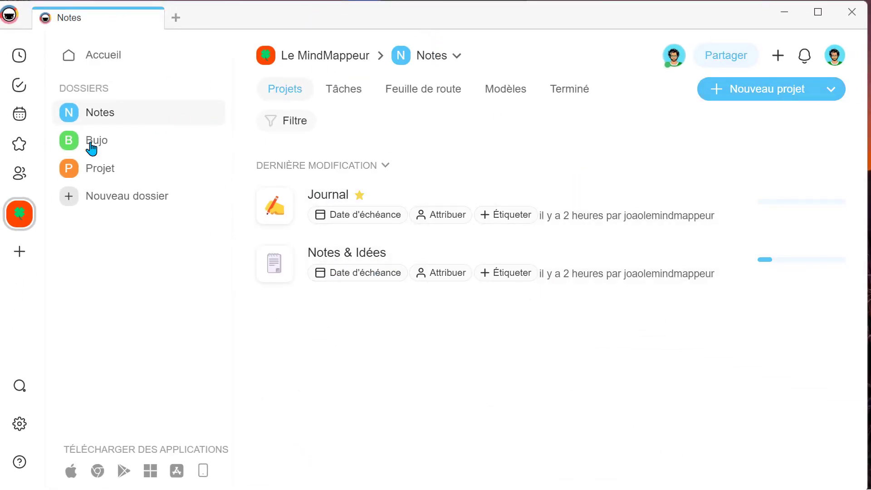
click(104, 145)
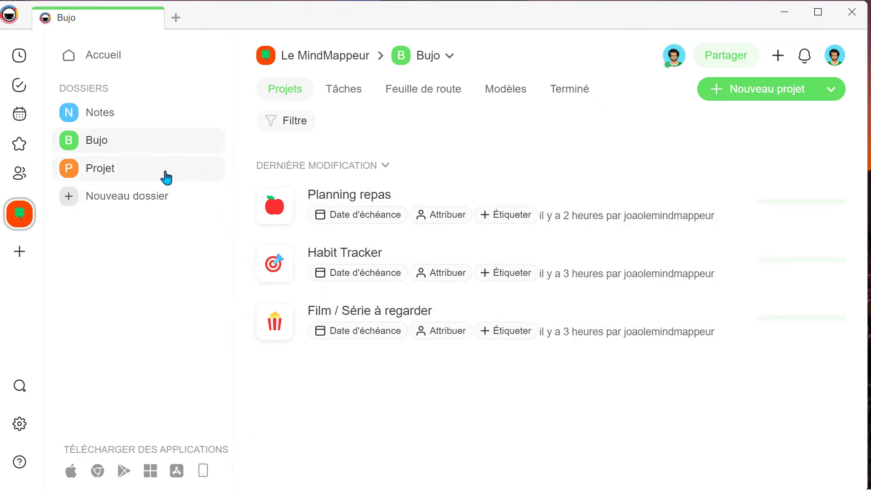
click(167, 178)
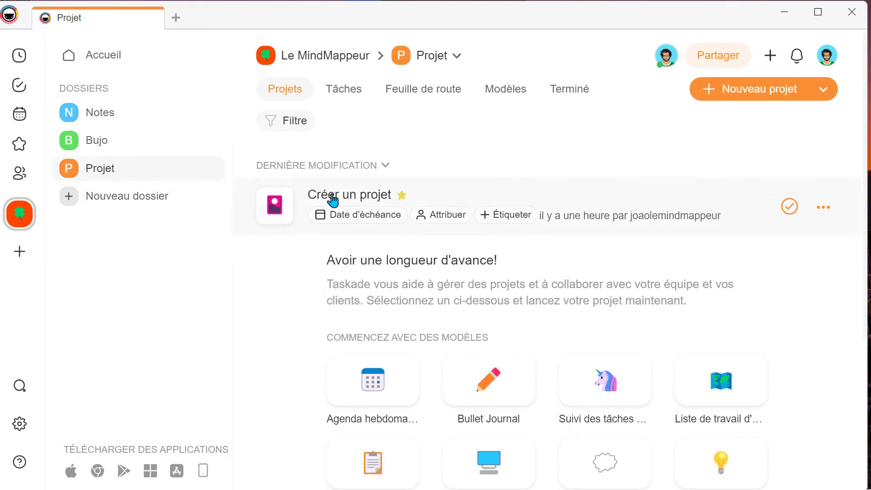
Open the Créer un projet project and add a Bulle 1 block after Vues et Formats in its mind map
click(368, 199)
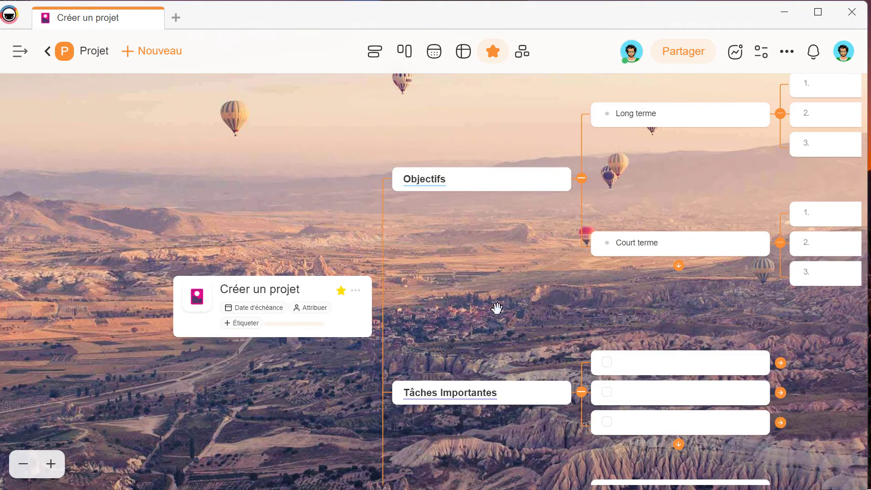
drag(496, 307, 356, 126)
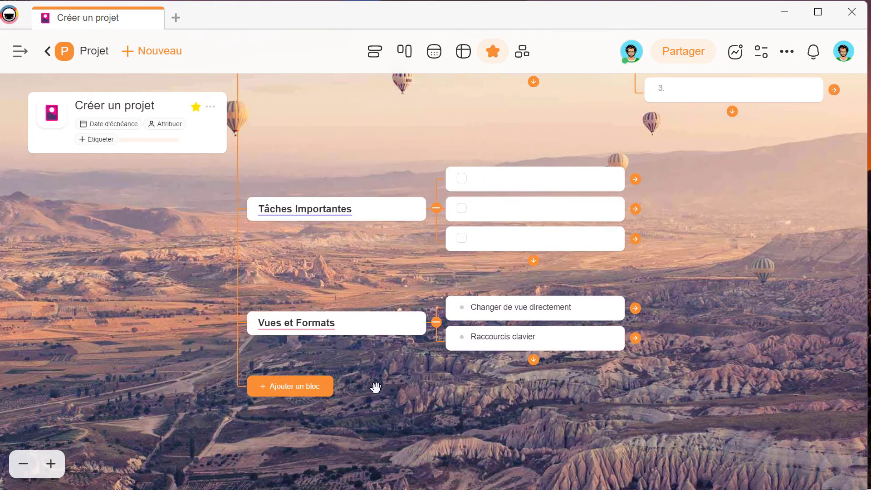
drag(375, 387, 436, 385)
click(345, 365)
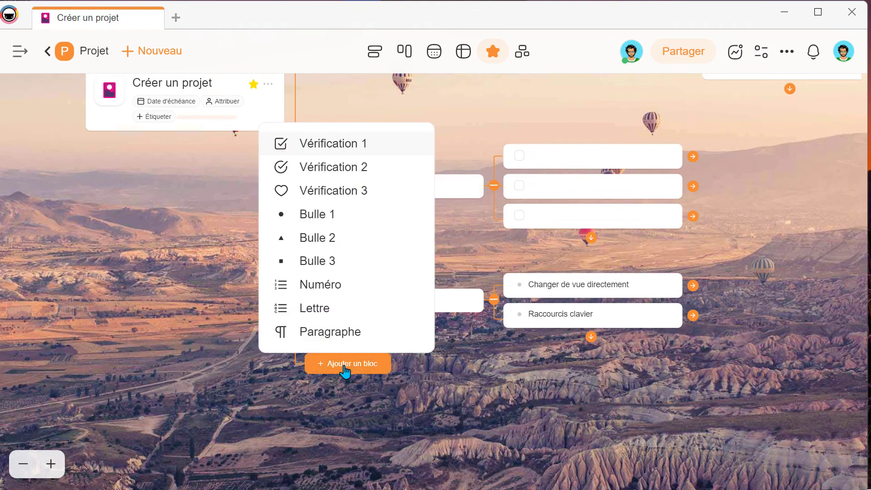
click(332, 221)
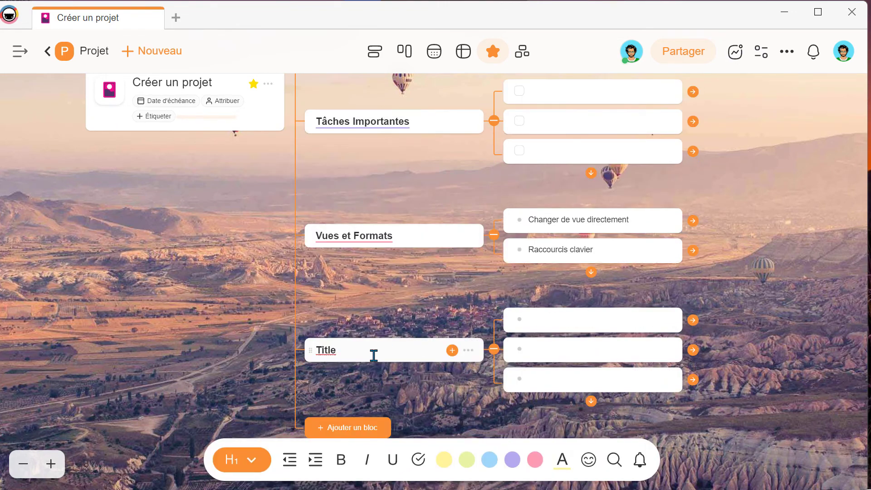
Add a child node reading TAB to the first bullet of the Title block, and give it an empty child node
click(560, 319)
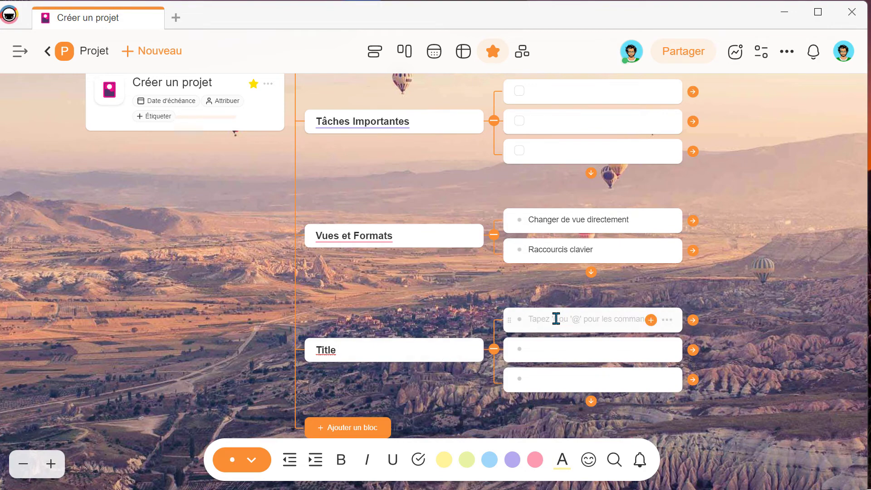
key(Return)
key(Tab)
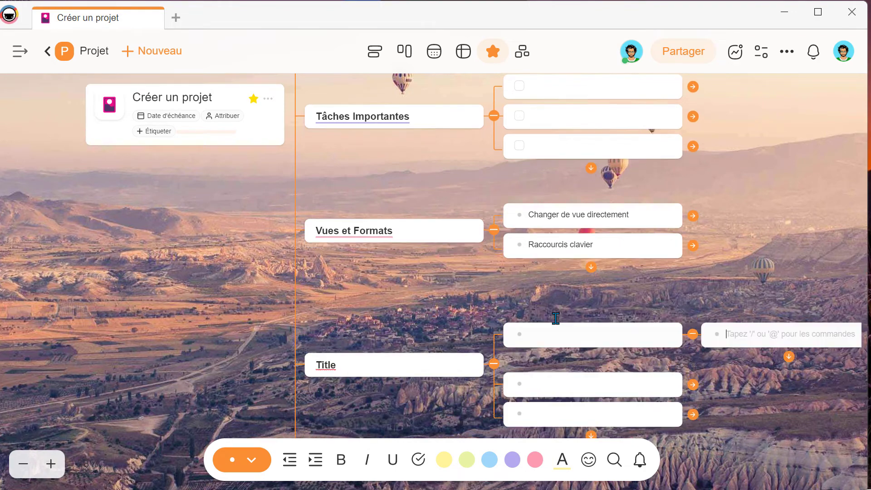
text(T)
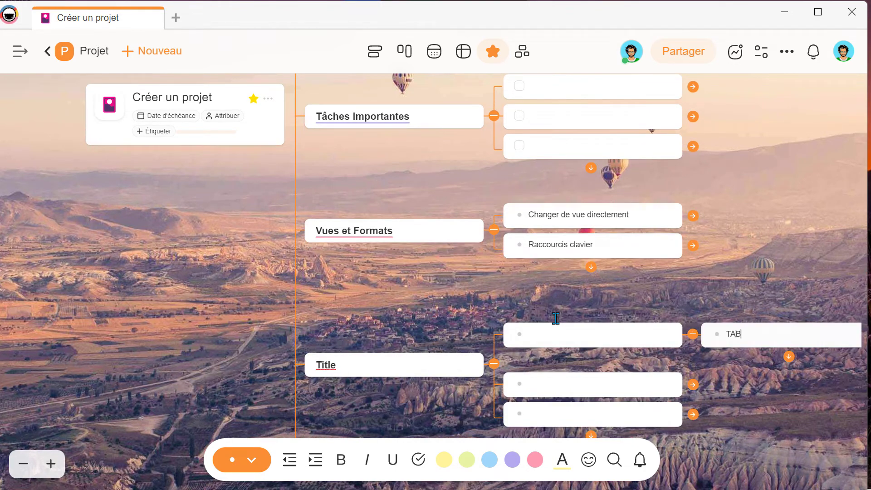
text(AB)
key(Return)
key(Tab)
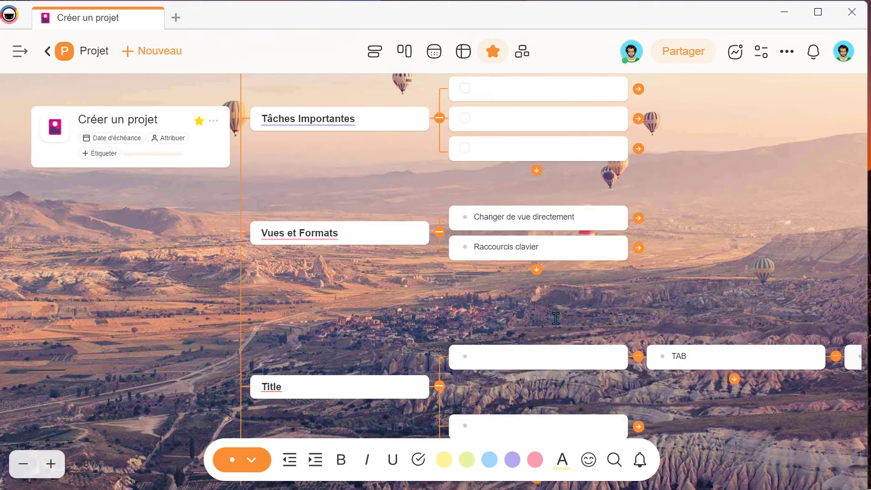
Set the project's cover image to Rien in its appearance settings
drag(651, 249, 527, 134)
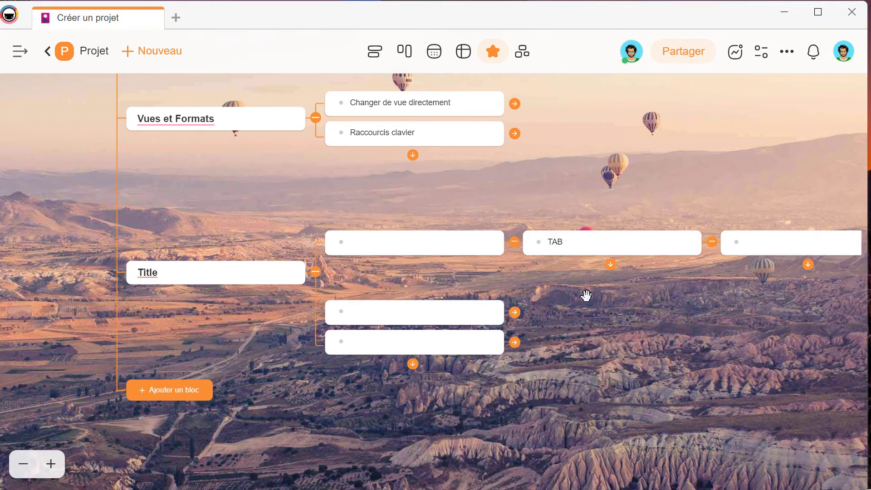
drag(578, 308, 646, 372)
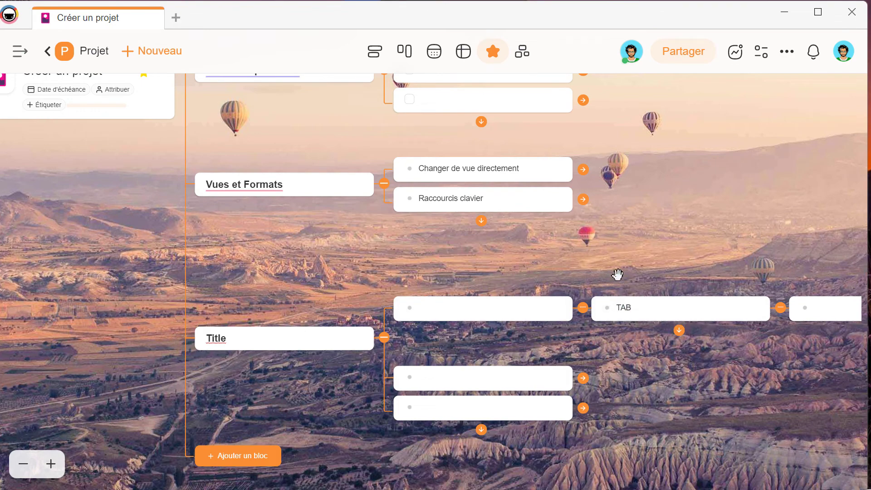
drag(613, 239, 684, 330)
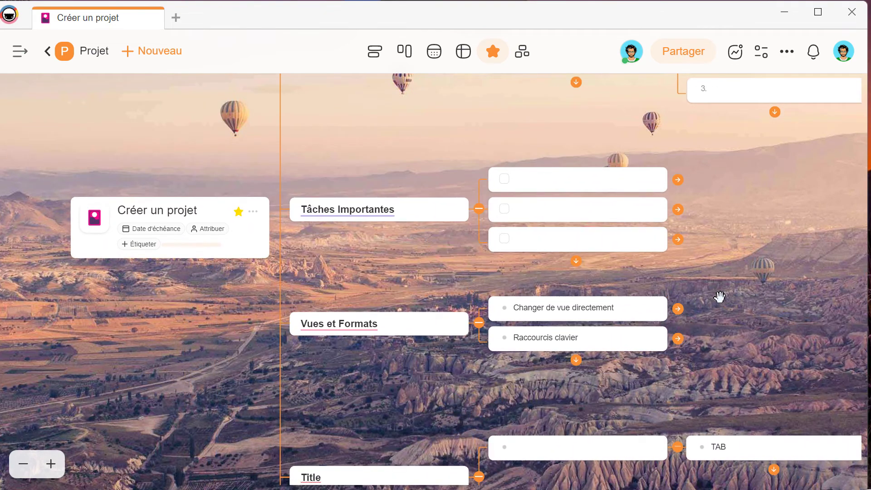
scroll(720, 297, down, 2)
drag(739, 292, 685, 347)
drag(373, 213, 302, 307)
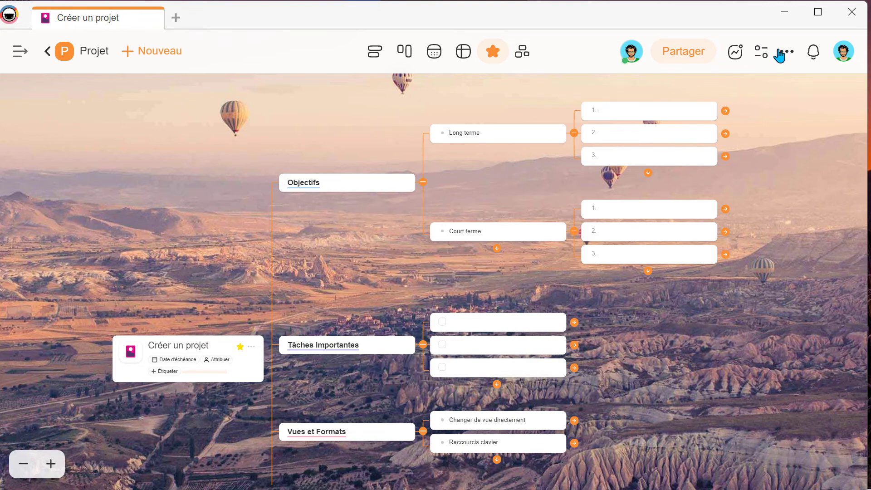
click(758, 57)
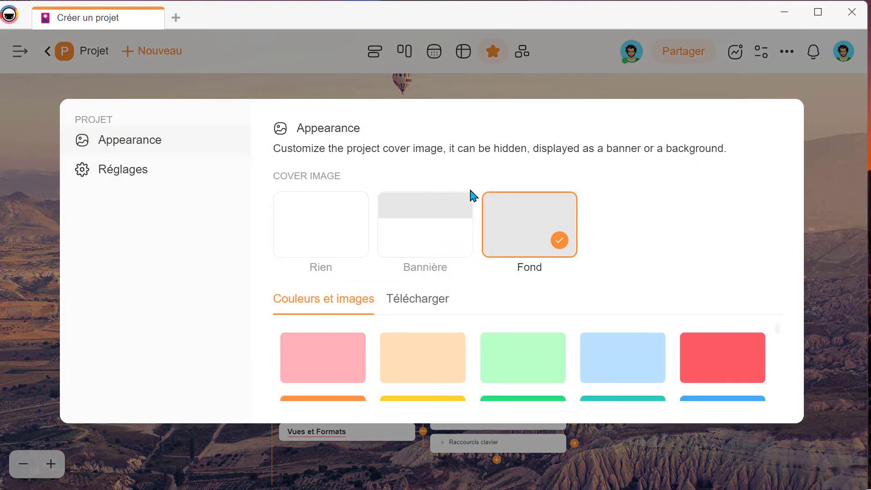
click(334, 251)
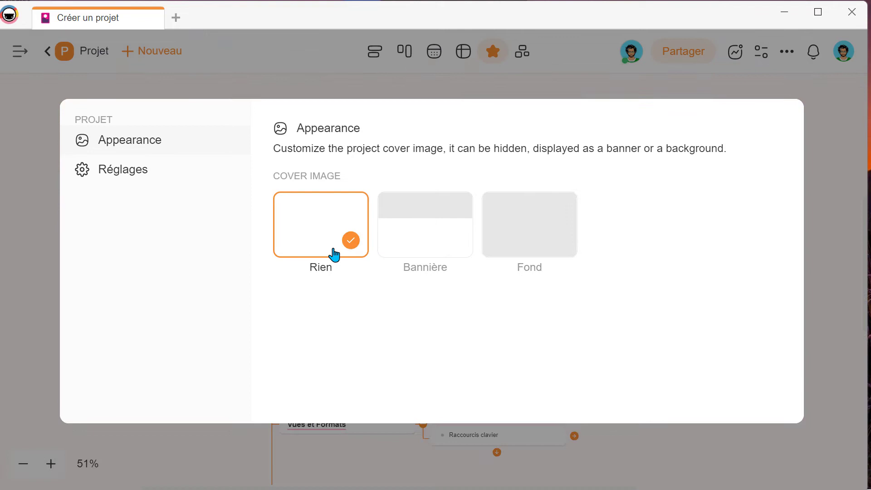
click(827, 257)
Look over the mind map on the plain background, and go back to the Le MindMappeur workspace home
drag(399, 278, 376, 148)
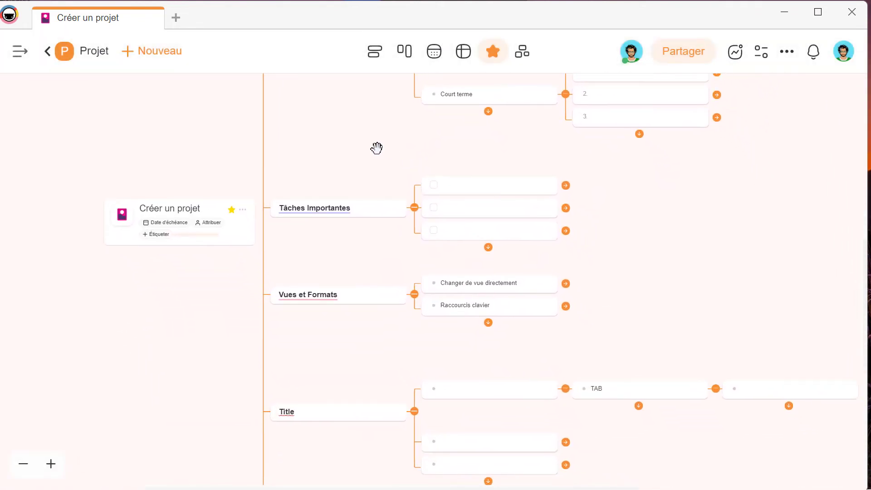
drag(386, 376, 361, 431)
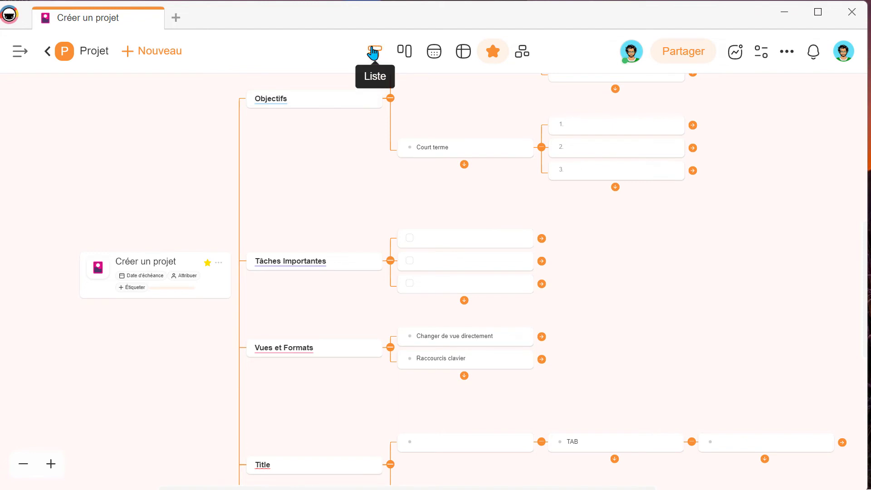
drag(346, 167, 239, 335)
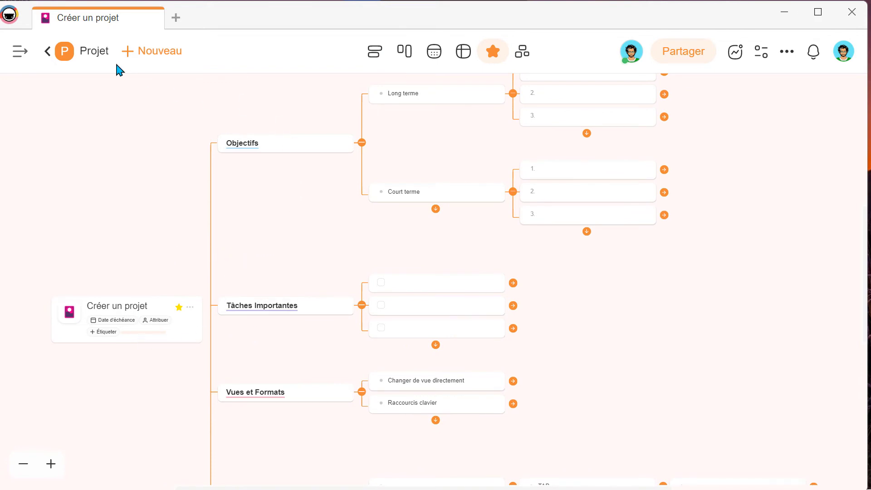
click(65, 53)
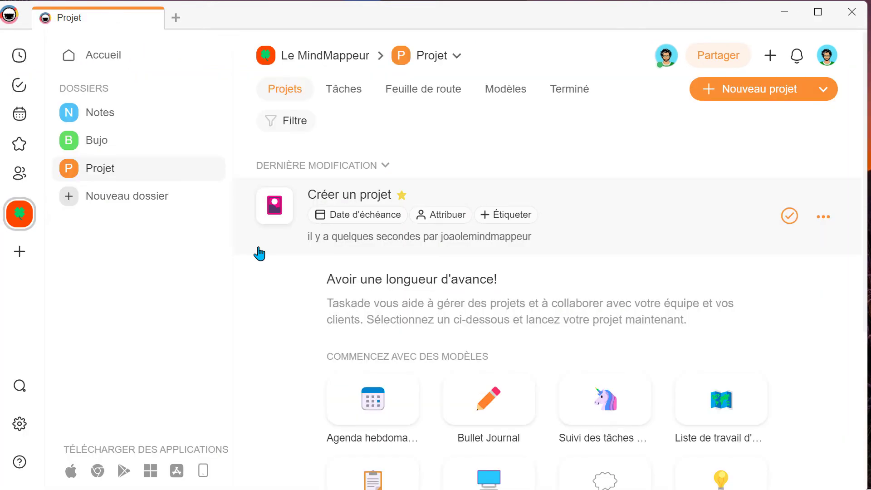
click(306, 58)
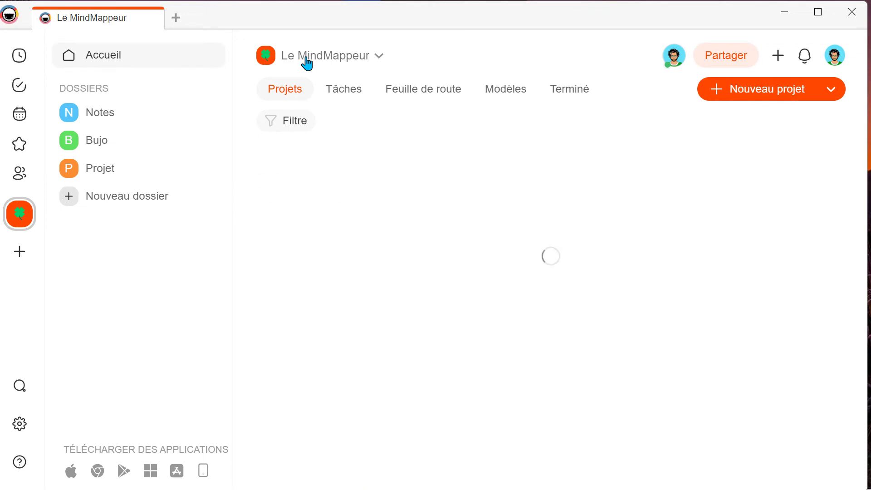
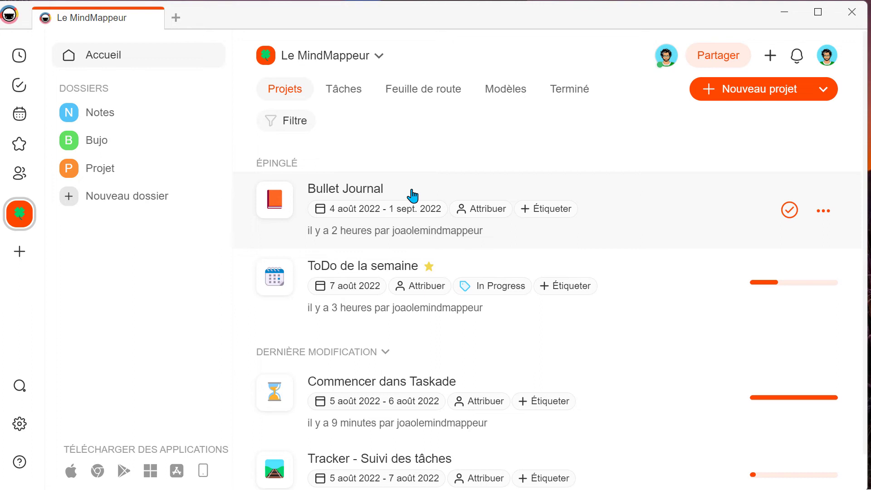
Open the Bullet Journal project and look through its sections, from Bullet Journal Key to Mes Idées
click(412, 196)
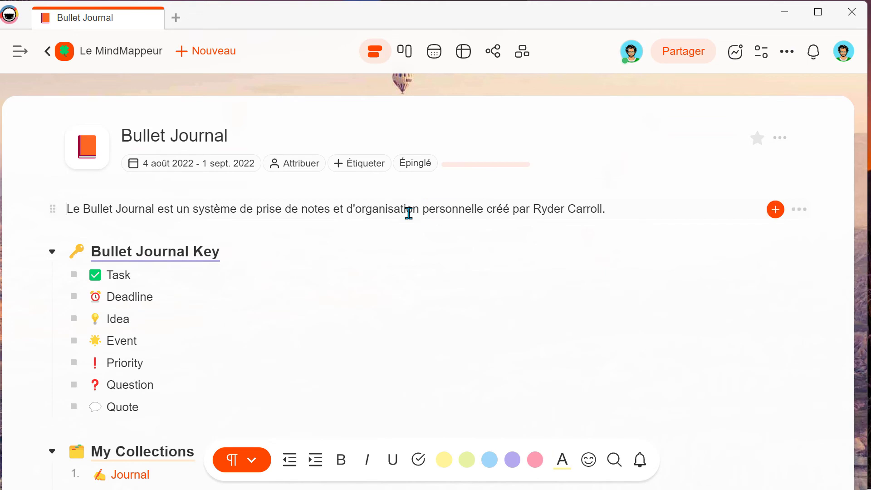
scroll(290, 186, down, 3)
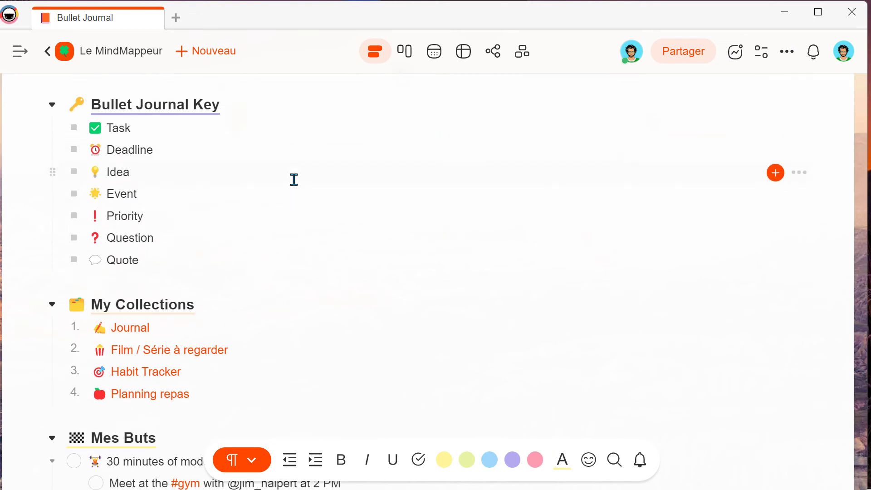
scroll(302, 183, down, 2)
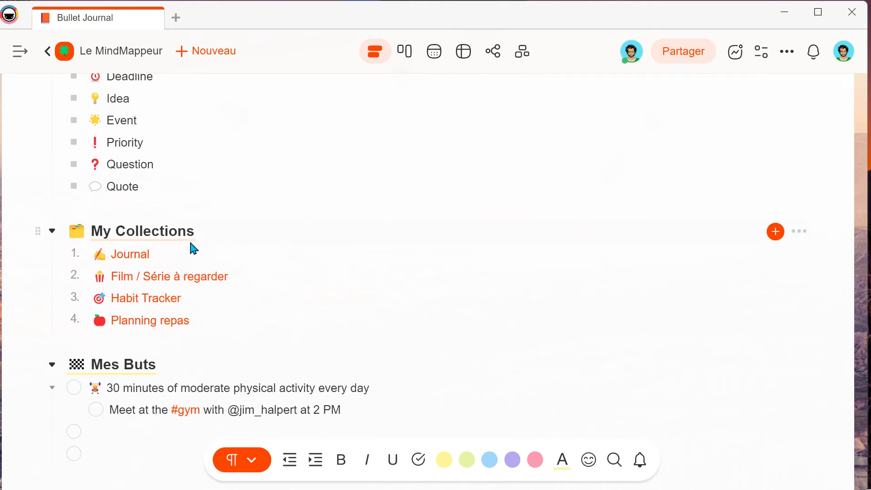
scroll(203, 230, down, 7)
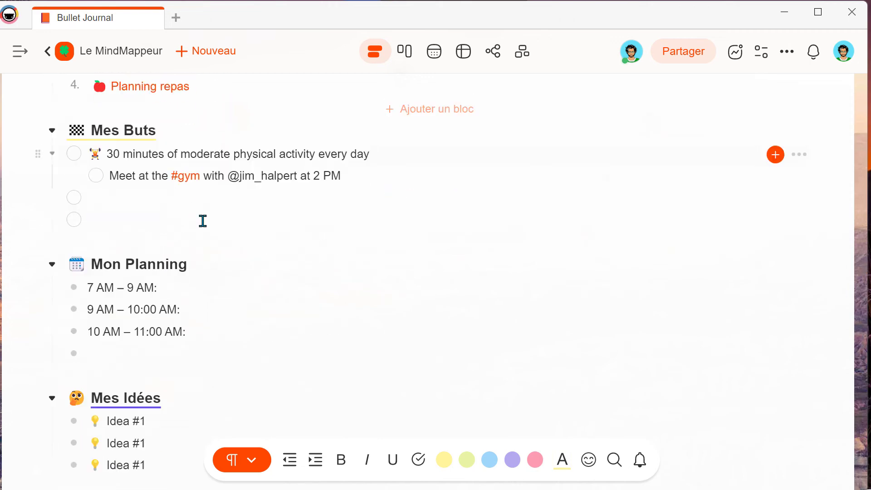
scroll(183, 217, down, 4)
scroll(265, 257, up, 10)
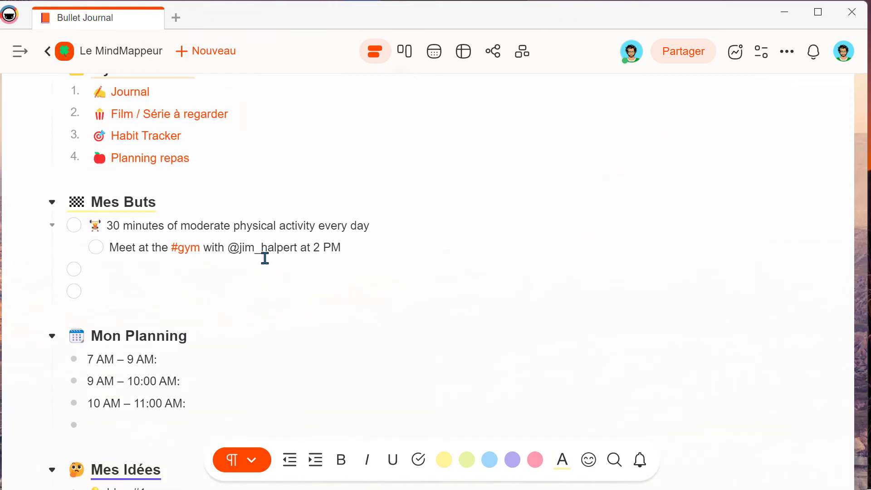
scroll(292, 267, up, 5)
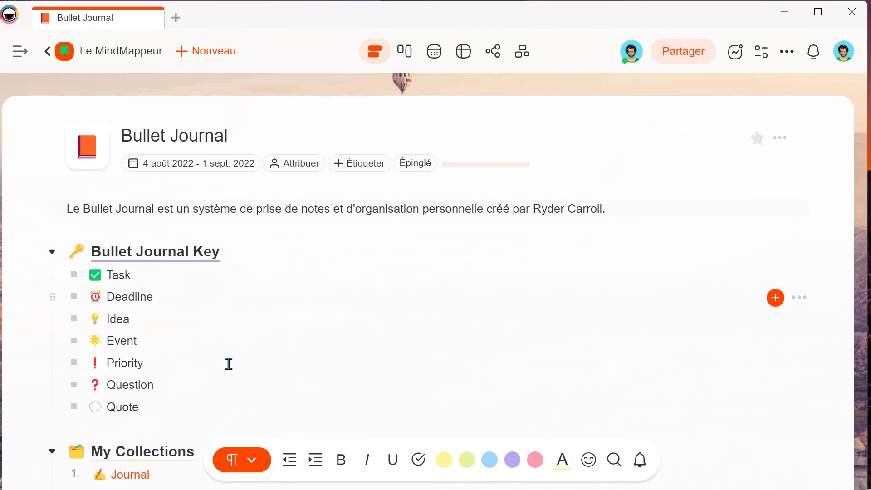
View the Bullet Journal project as a board, a calendar and a table, ending back in the list view
click(404, 51)
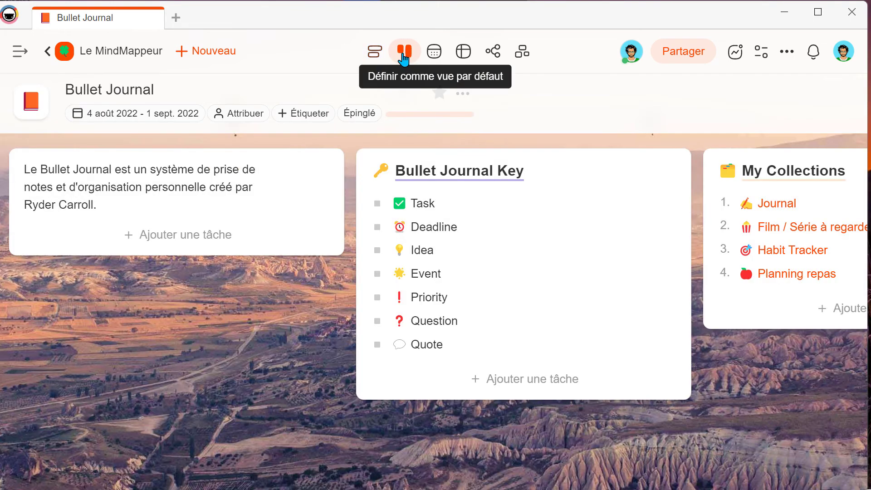
drag(764, 435, 746, 382)
click(434, 52)
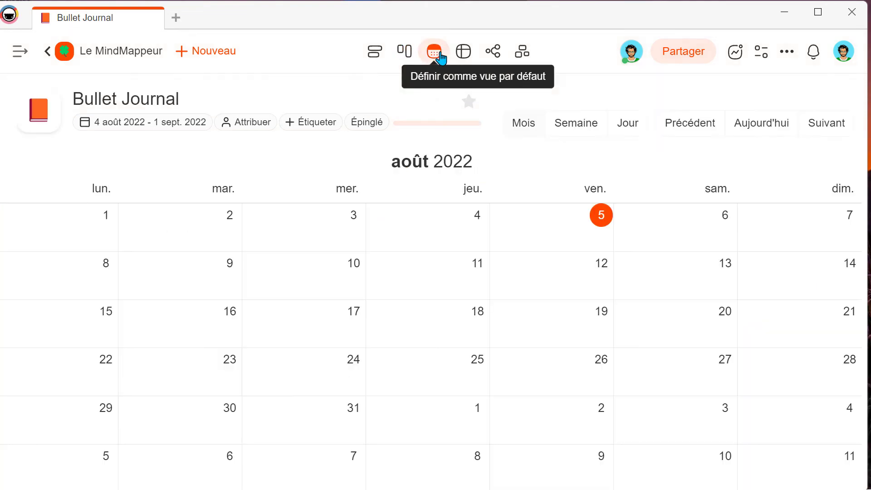
click(489, 62)
click(463, 53)
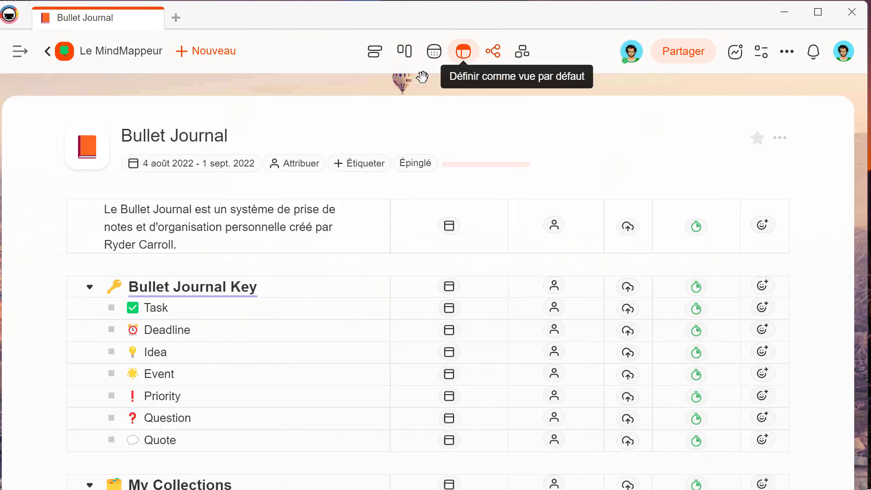
click(405, 58)
click(376, 55)
Open the Journal project linked under My Collections in the Bullet Journal
scroll(273, 286, down, 1)
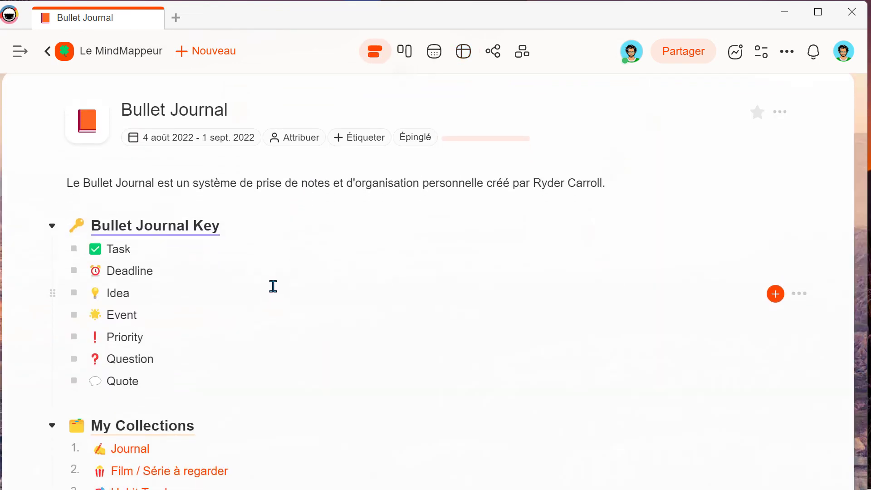
scroll(273, 286, down, 3)
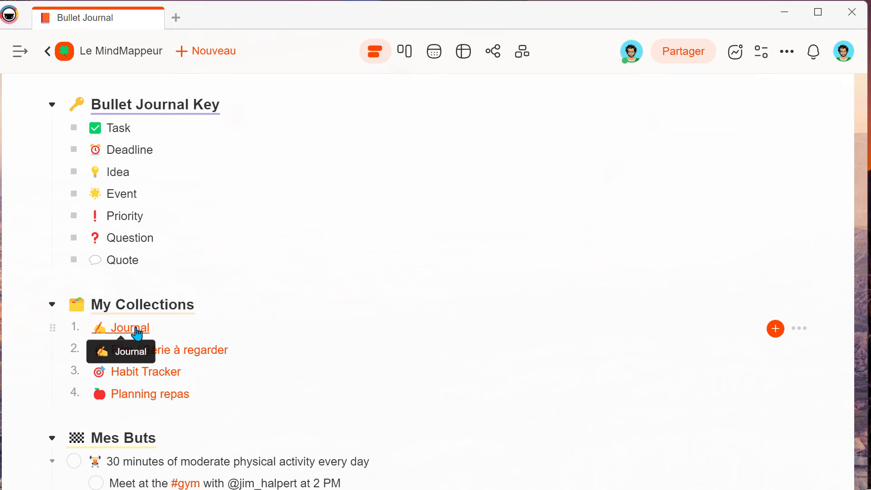
click(136, 332)
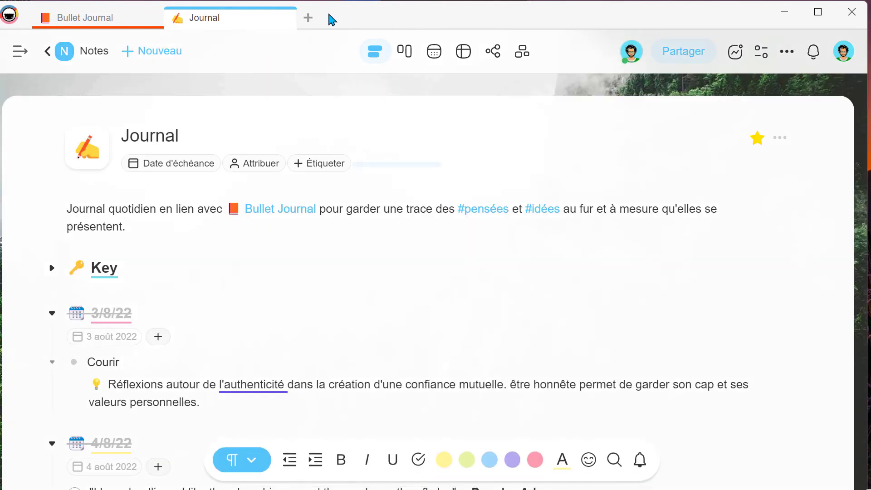
Open two more tabs and show the Bujo folder's projects in the last one
click(310, 18)
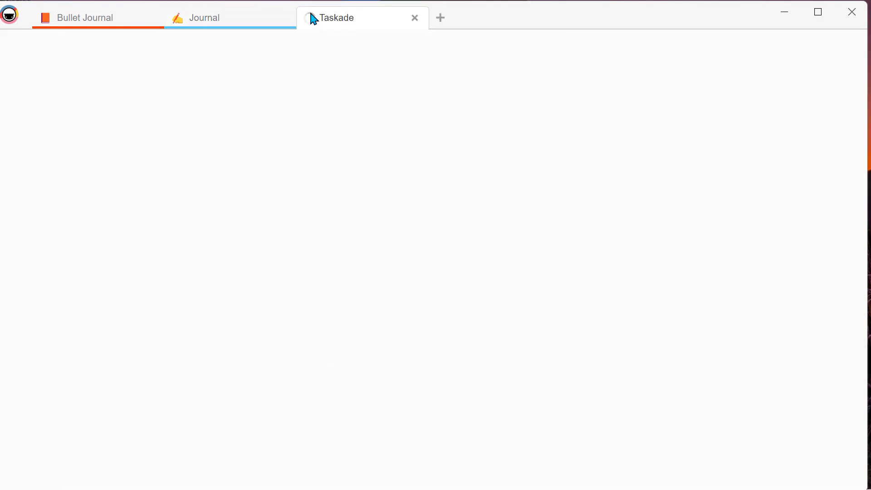
click(439, 18)
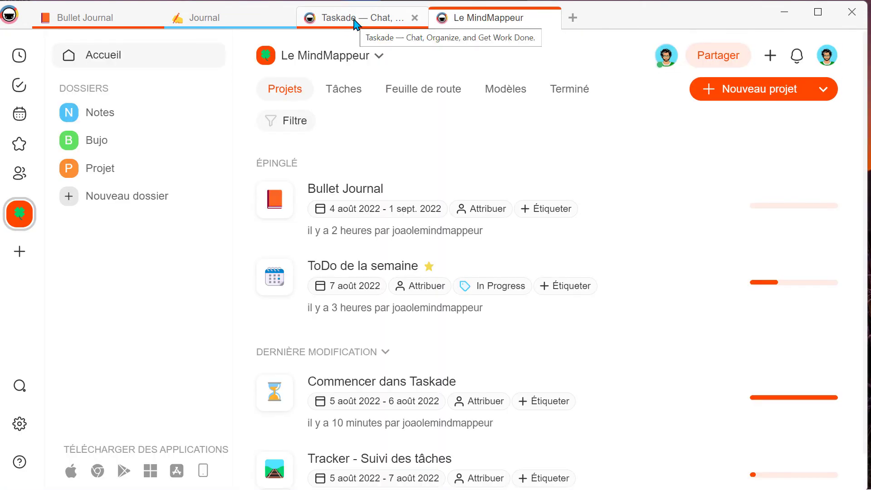
click(116, 149)
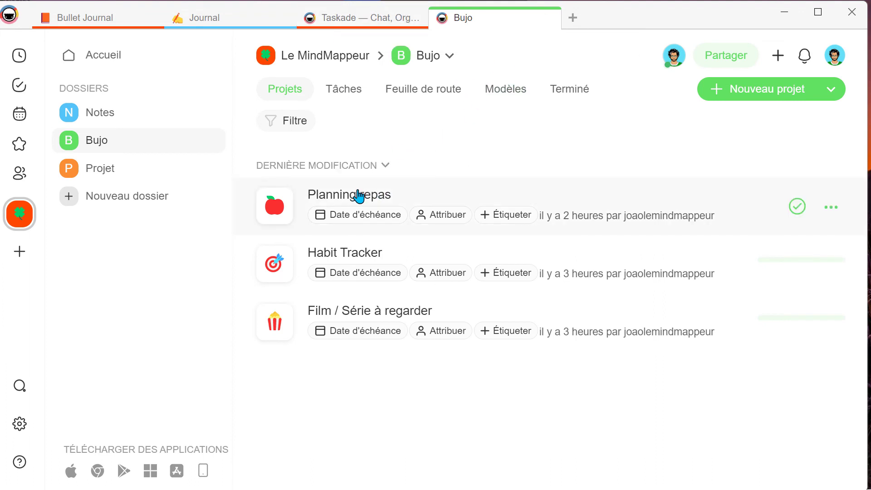
Open the Planning repas project, look over its dated meal columns and return to the Bullet Journal tab
click(359, 196)
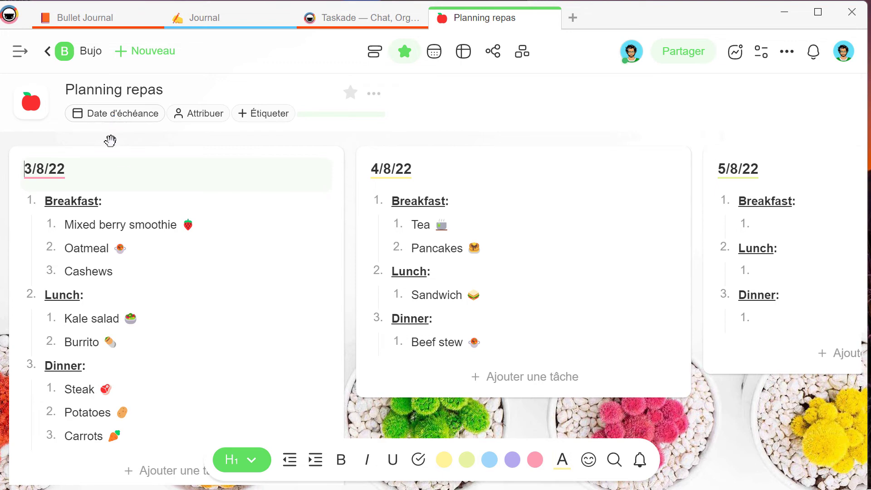
drag(470, 418, 642, 384)
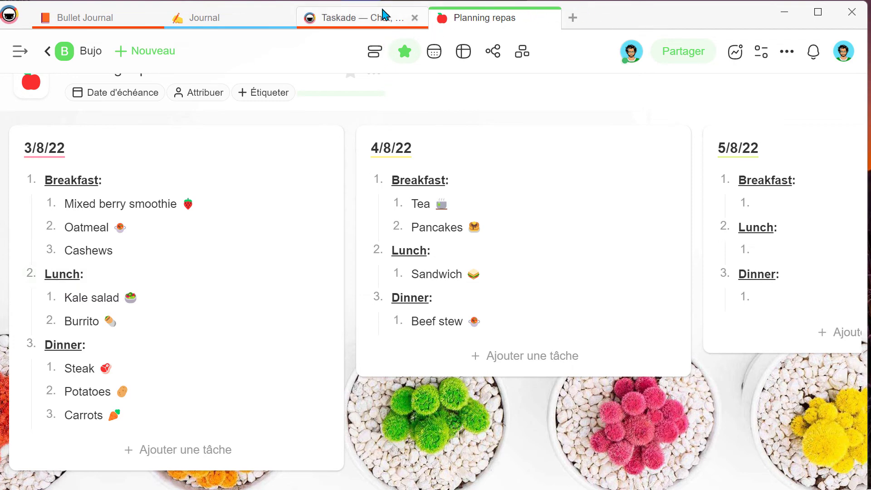
click(356, 21)
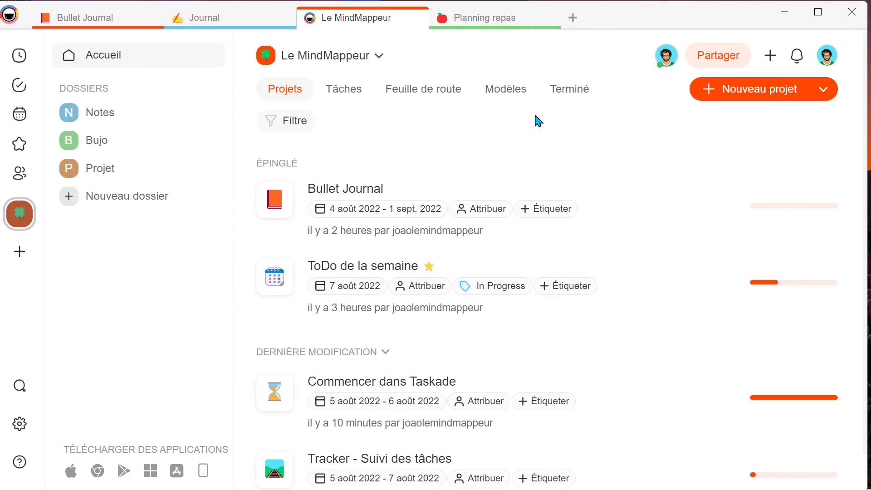
click(219, 19)
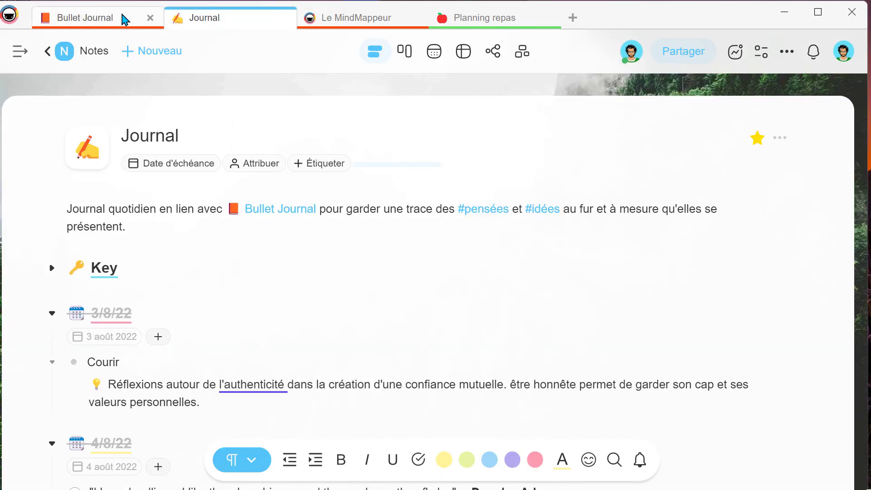
click(123, 16)
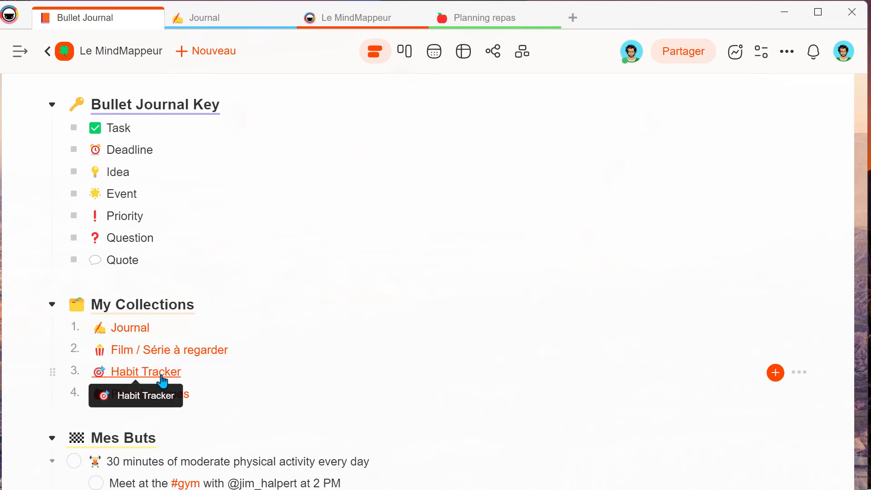
Open the Habit Tracker linked under My Collections and look through its Rules and monthly habit sections
click(174, 372)
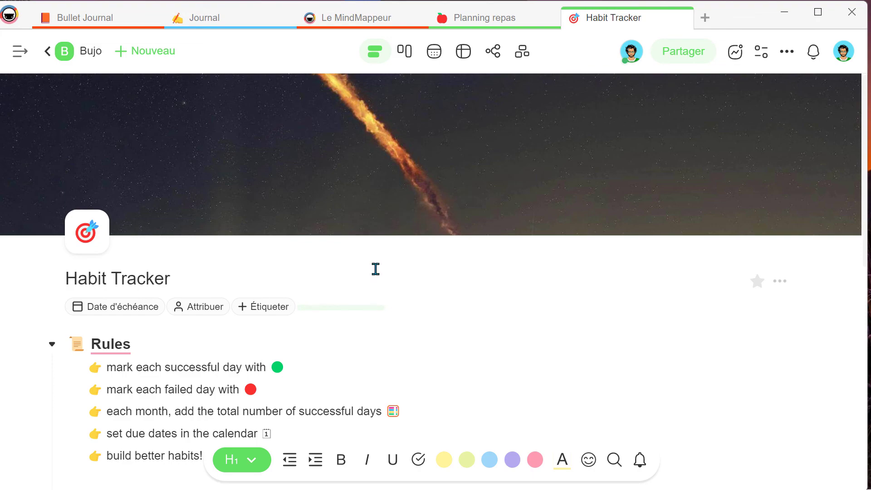
scroll(404, 227, down, 5)
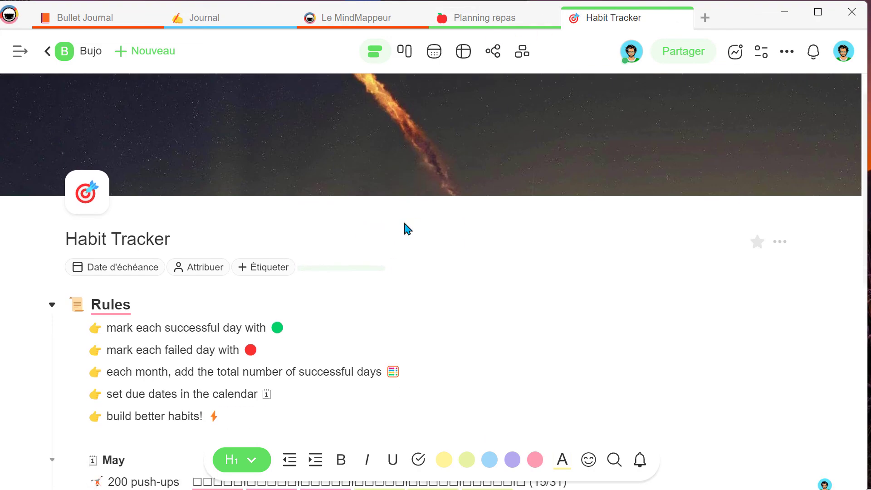
scroll(383, 201, down, 6)
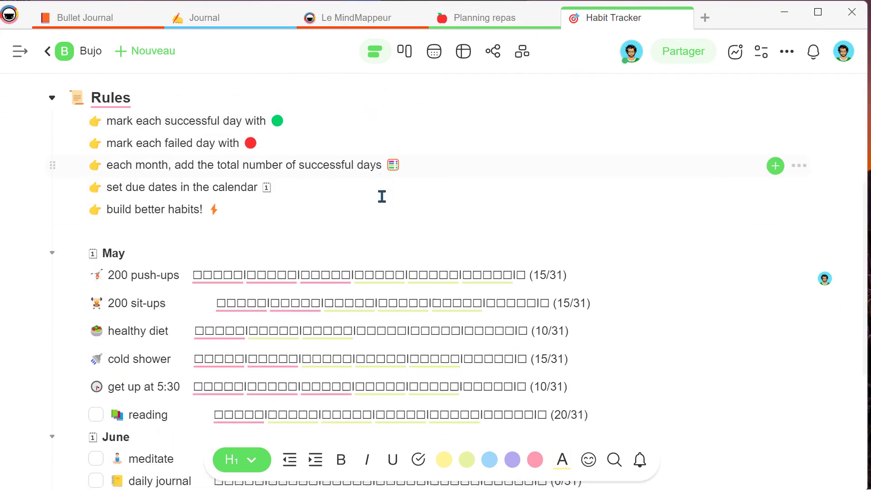
scroll(487, 260, up, 7)
scroll(536, 295, up, 4)
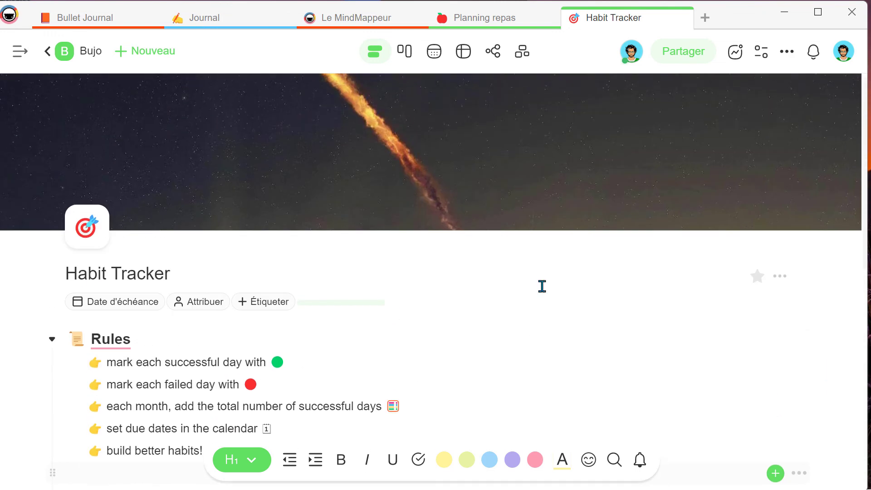
Close the Habit Tracker, Planning repas and Le MindMappeur tabs
click(683, 17)
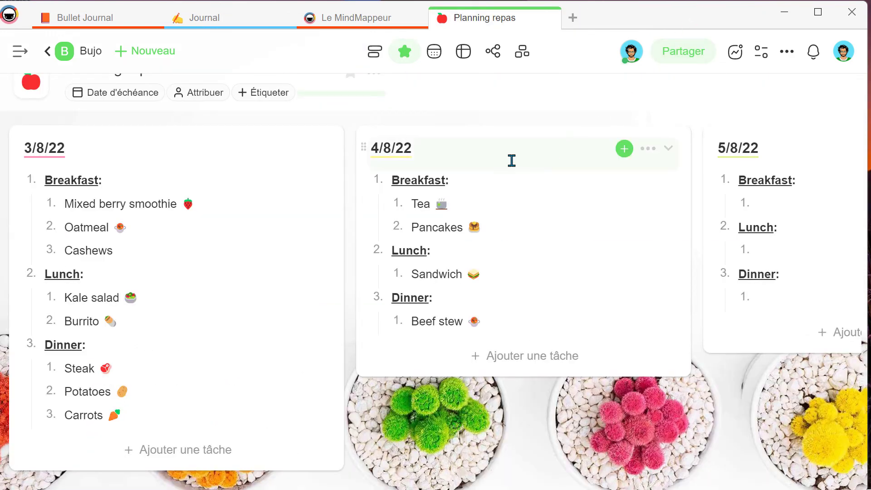
click(547, 17)
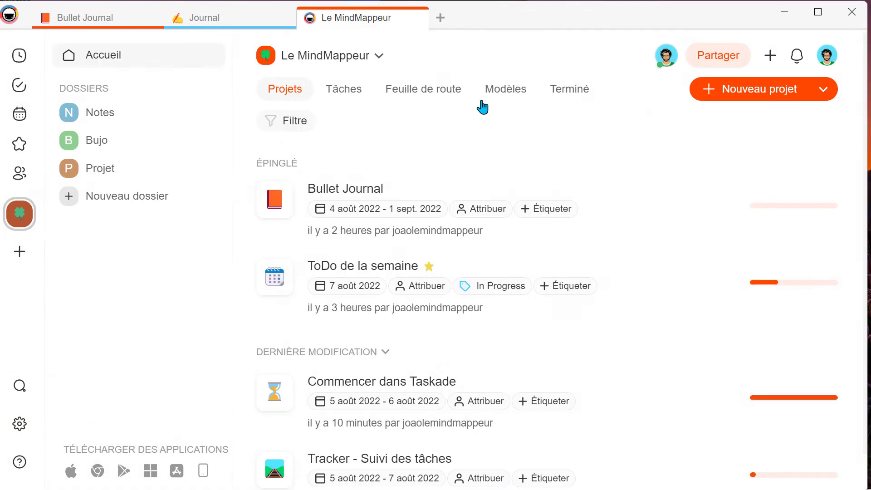
click(418, 18)
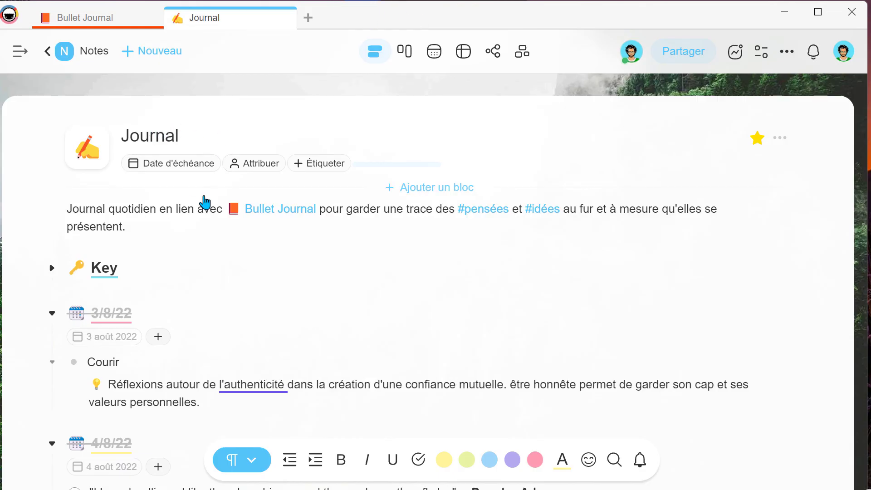
Look through the dated entries of the Journal project and close its tab
scroll(233, 204, down, 5)
scroll(235, 204, down, 8)
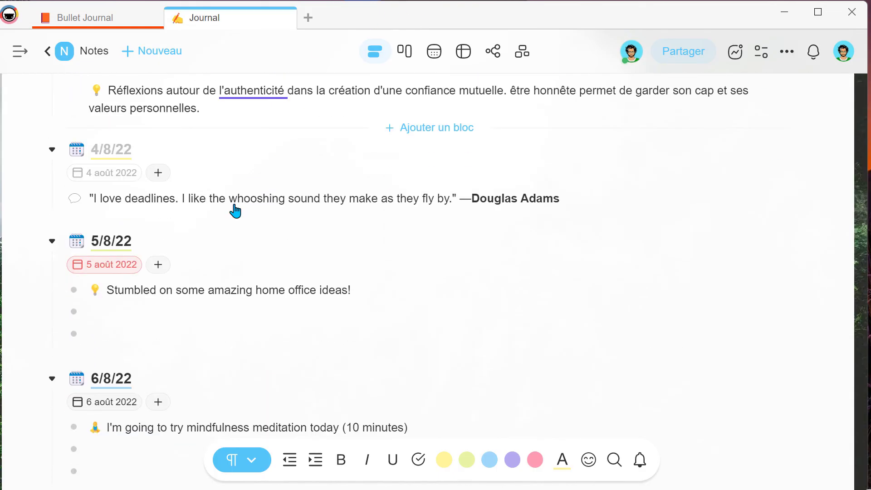
scroll(276, 272, up, 15)
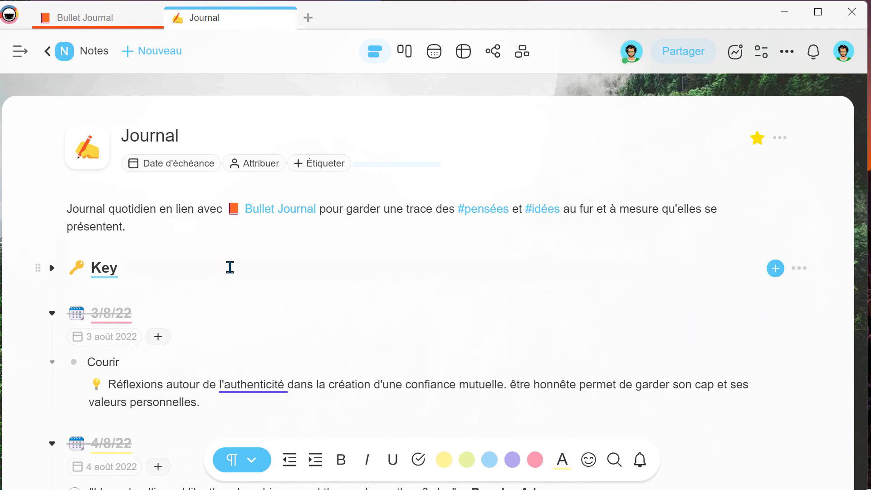
click(283, 20)
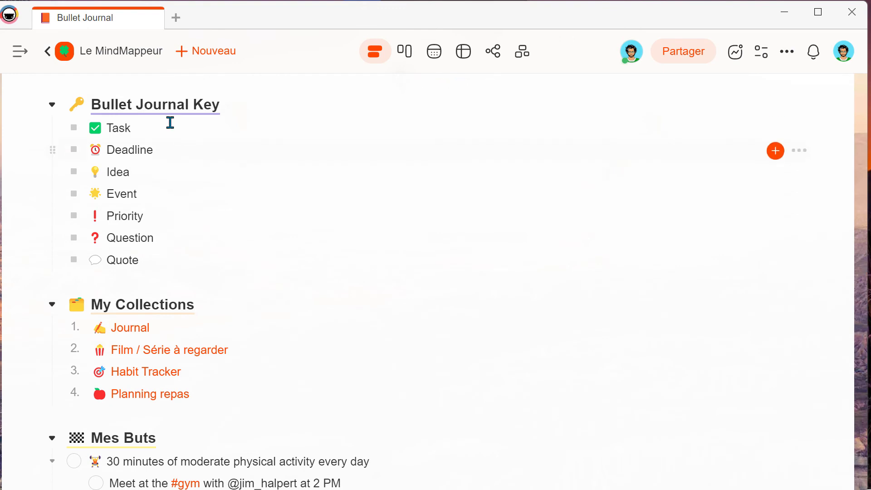
Go from the Bullet Journal to the Notes folder of the Le MindMappeur workspace and view the options for creating a project
click(97, 54)
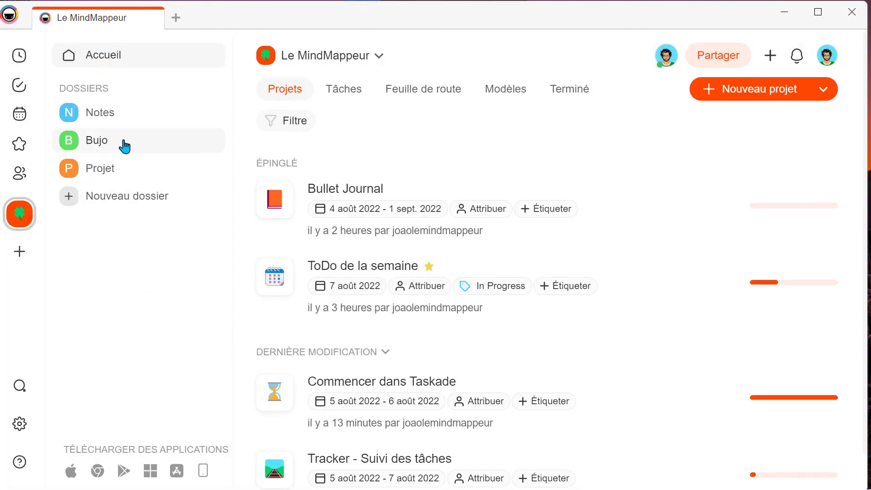
click(111, 117)
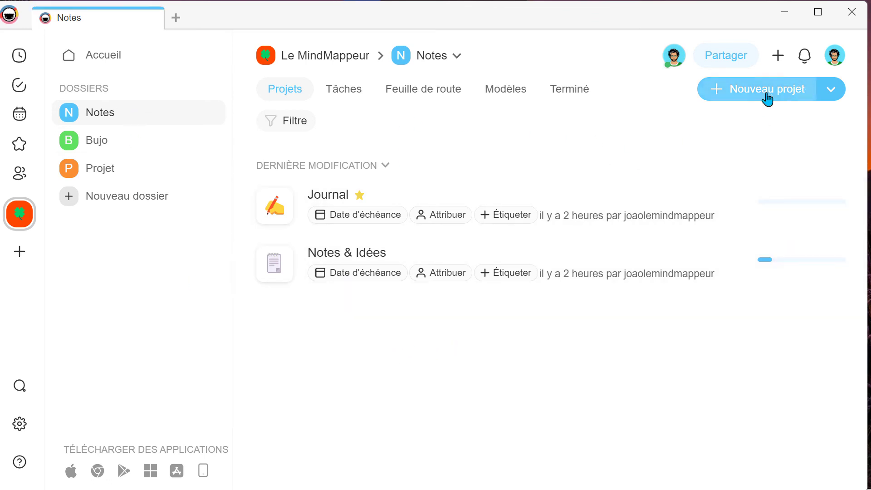
click(831, 90)
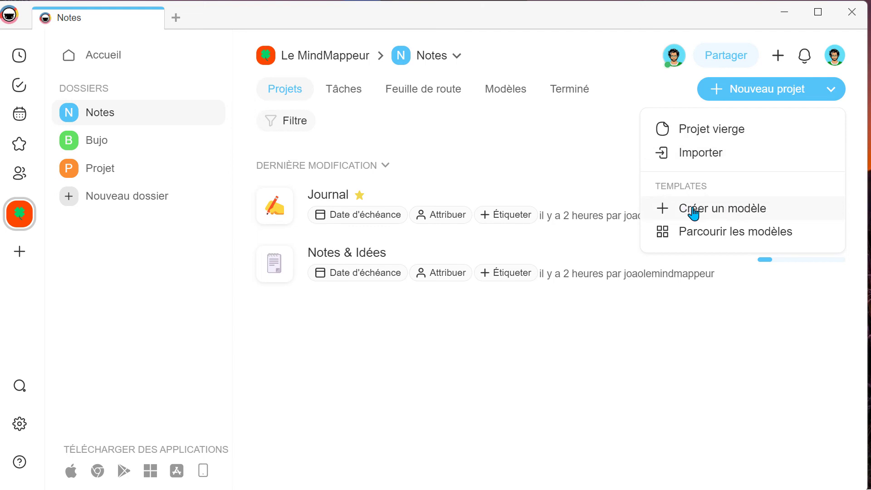
click(540, 137)
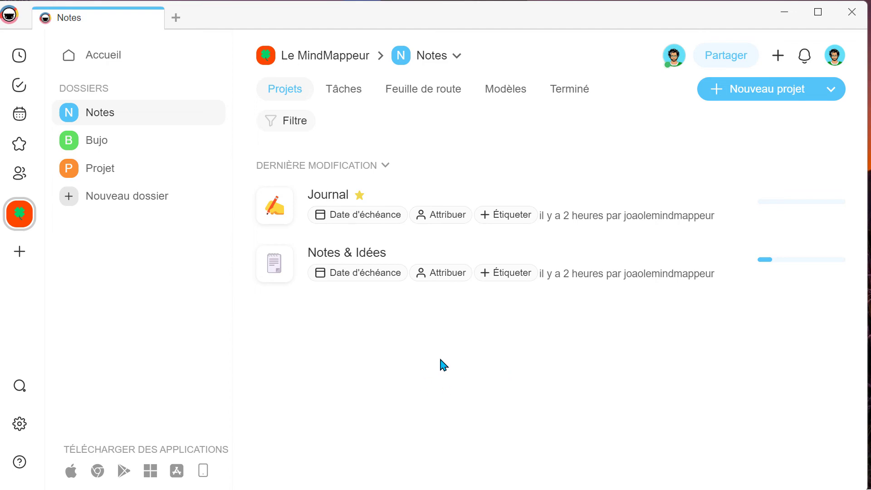
Start a new project in the Notes folder and preview the Team Review and Mindmap templates
click(760, 95)
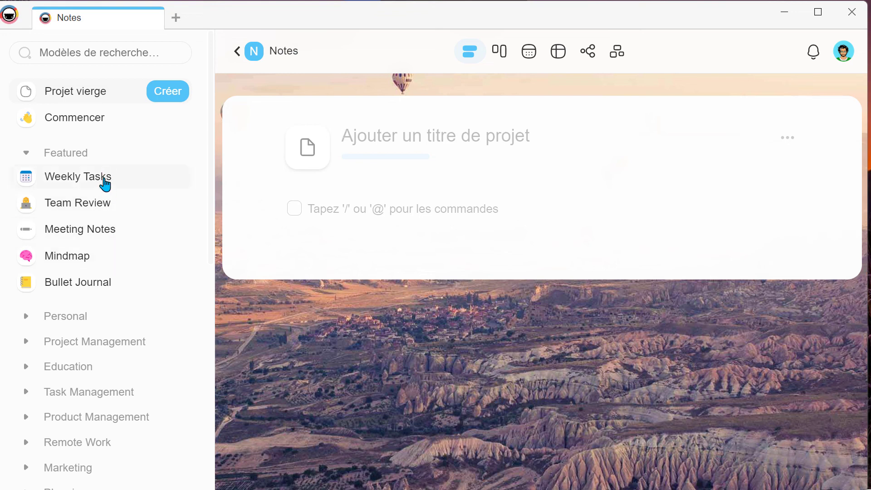
click(121, 209)
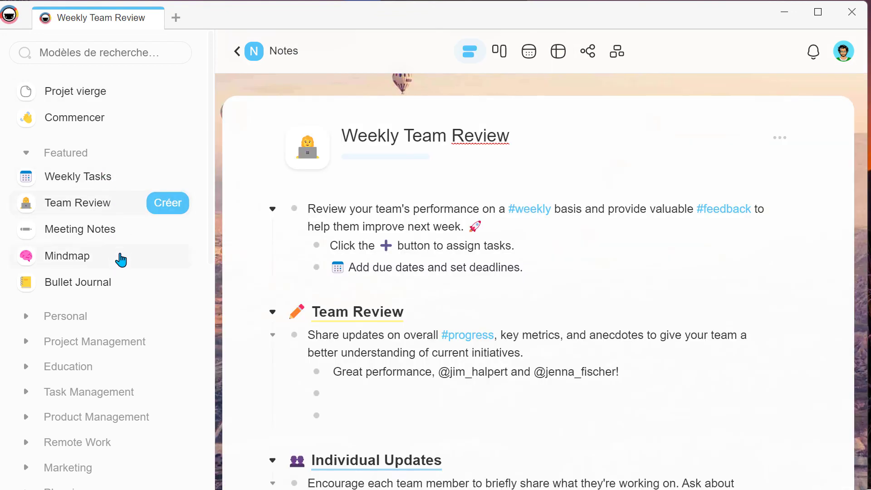
click(120, 260)
scroll(127, 258, down, 2)
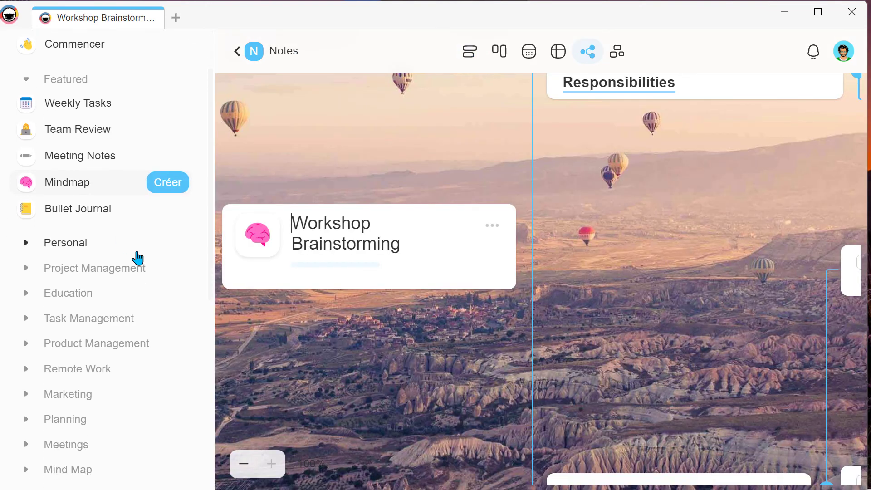
scroll(120, 248, up, 2)
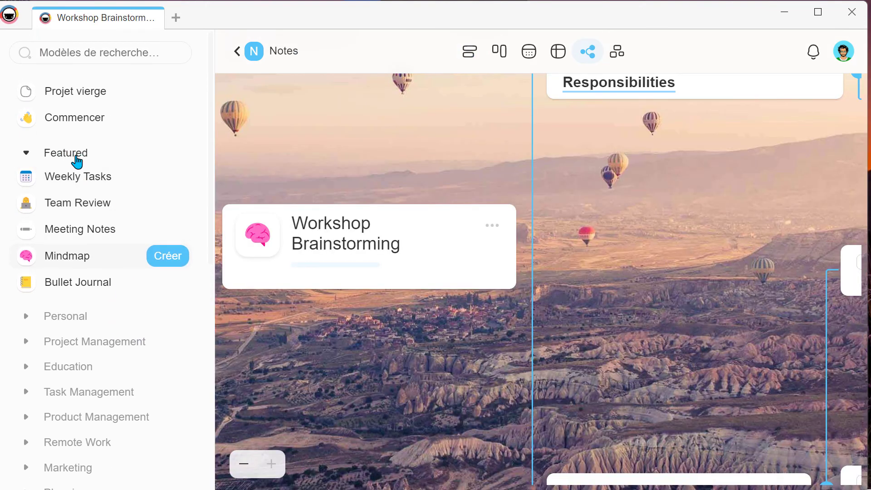
Collapse the Featured templates and look inside the Remote Work, Meetings and Roadmap template categories
click(80, 153)
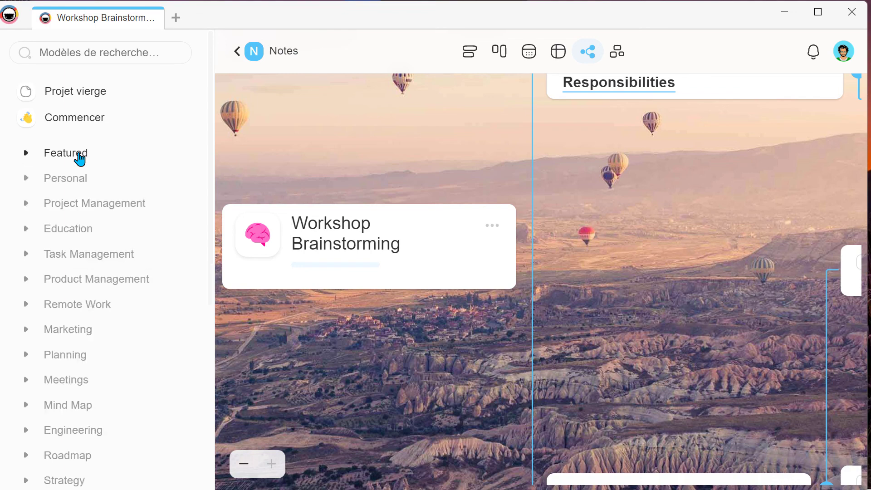
scroll(102, 235, down, 4)
click(100, 170)
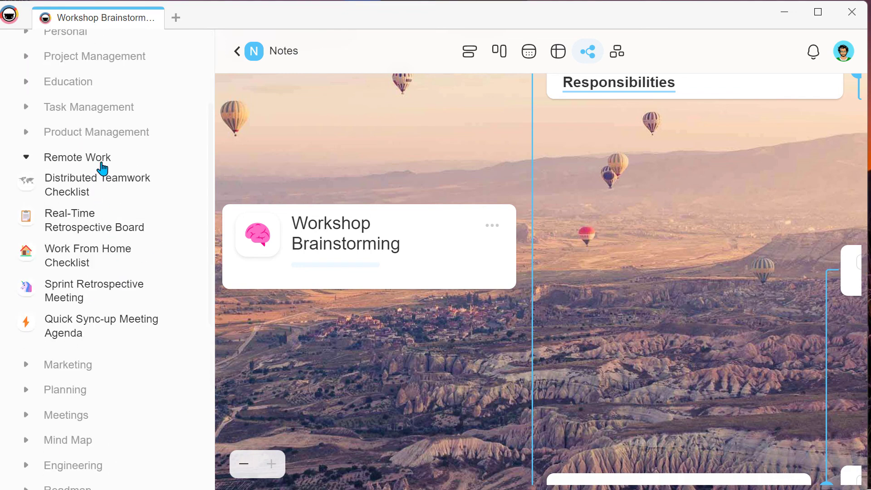
click(99, 169)
click(80, 235)
click(77, 234)
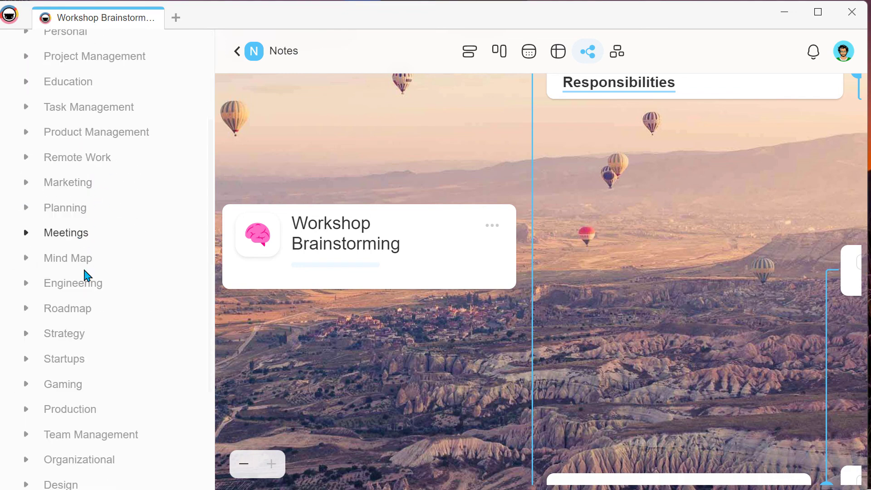
click(97, 305)
scroll(96, 227, down, 4)
click(86, 162)
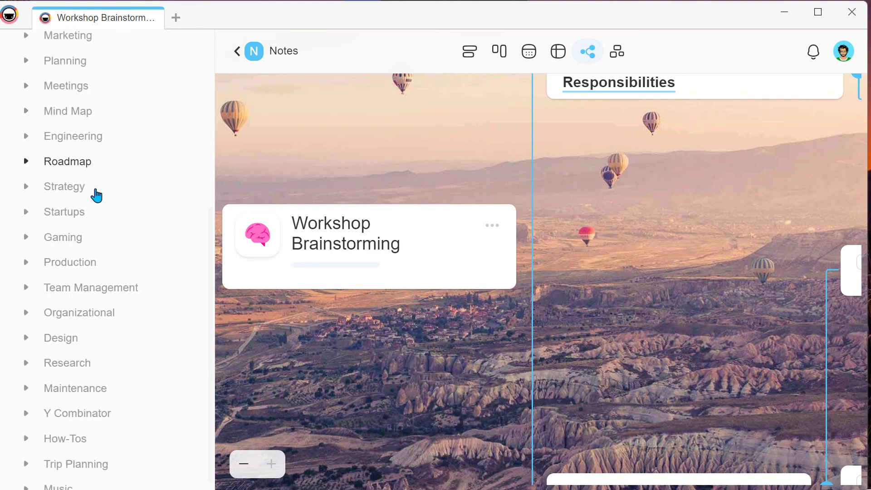
Look through the templates in the Production, Team Management, Organizational and Design categories
click(79, 265)
scroll(99, 204, down, 3)
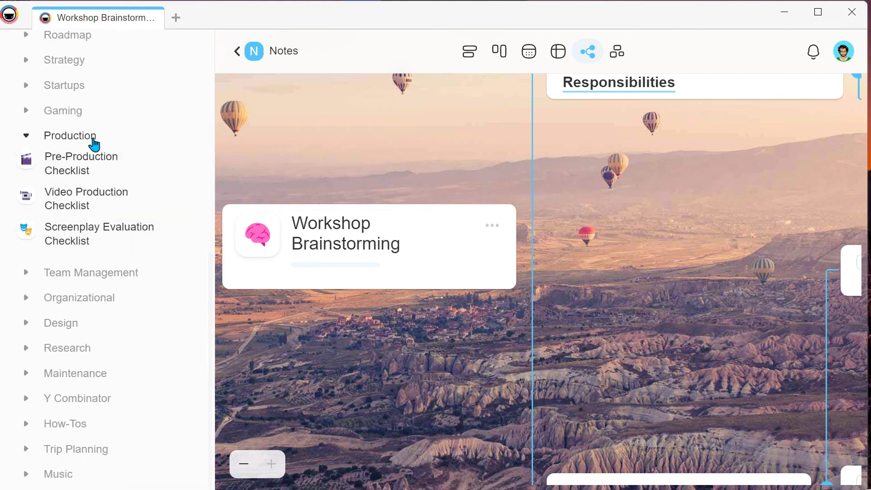
click(91, 137)
click(90, 274)
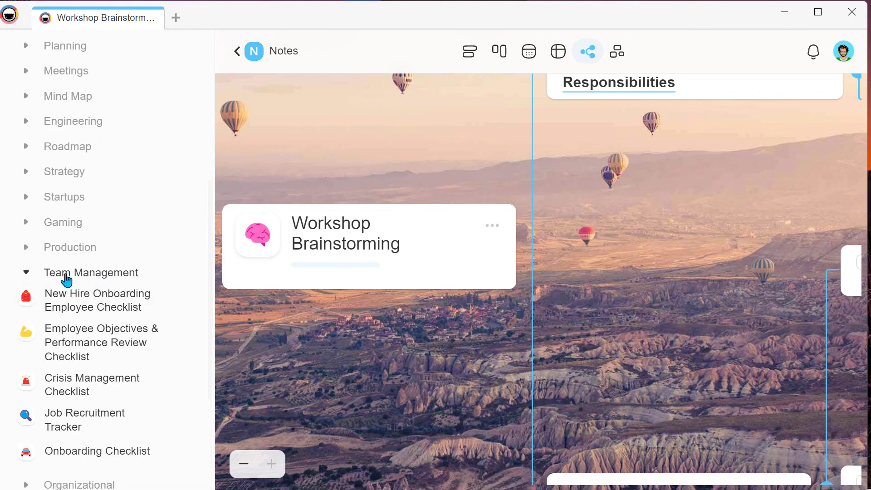
click(102, 277)
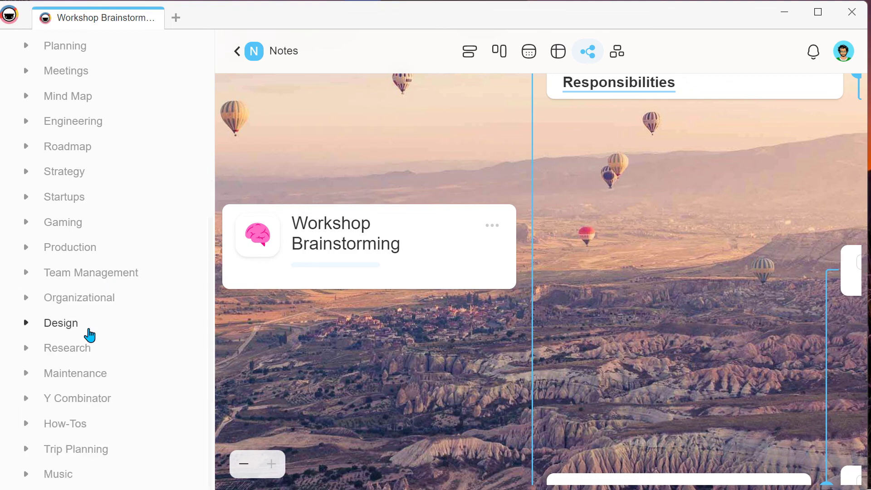
click(117, 305)
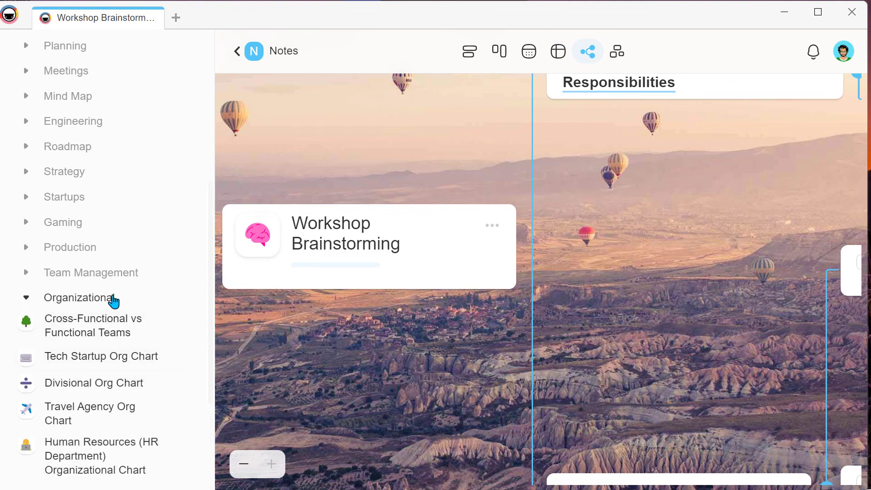
click(113, 301)
click(97, 332)
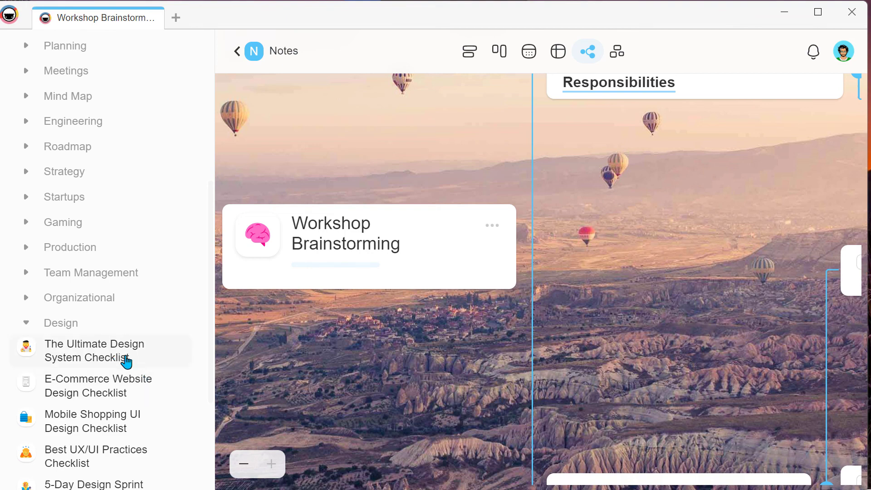
Preview The Ultimate Design System Checklist template and return to the blank project, Projet vierge
click(124, 362)
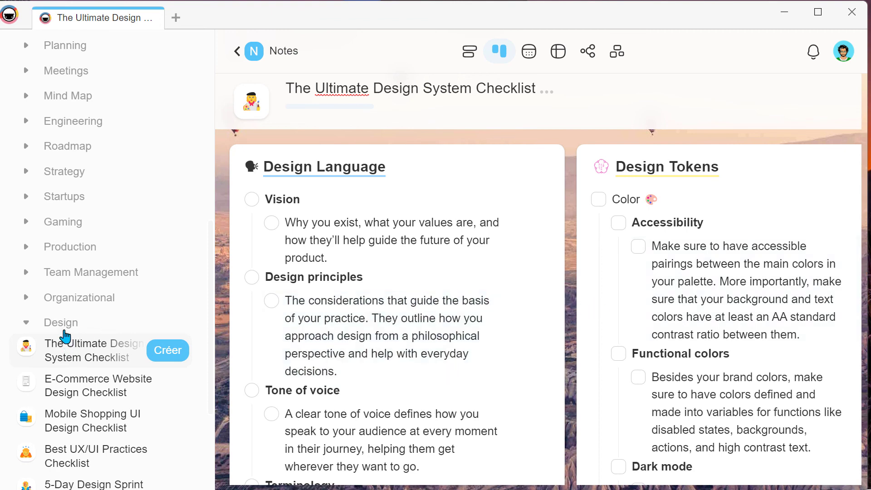
click(62, 327)
scroll(148, 288, up, 8)
scroll(126, 226, up, 2)
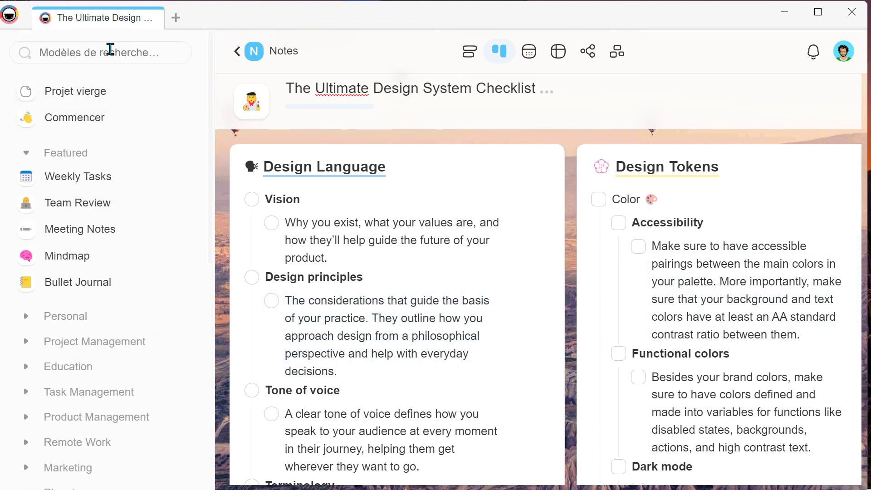
click(114, 104)
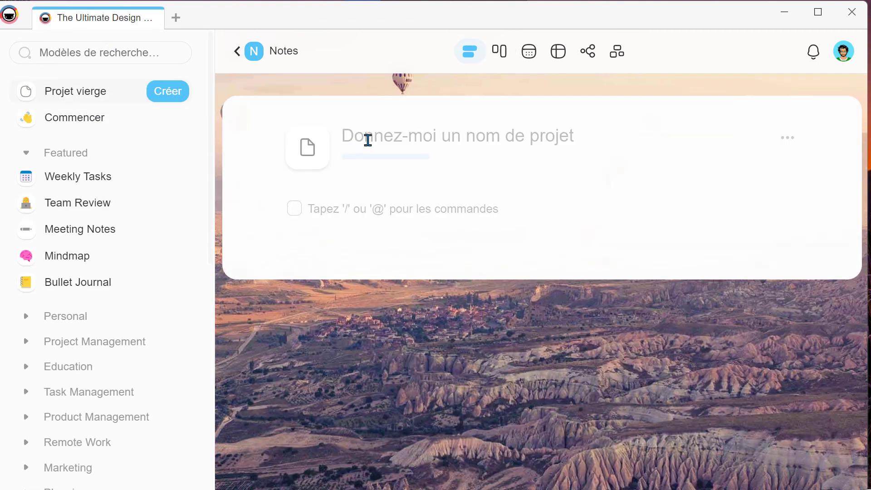
Name the blank project "Note sur Taskade" and give it the thumbs-up emoji as its icon
text(N)
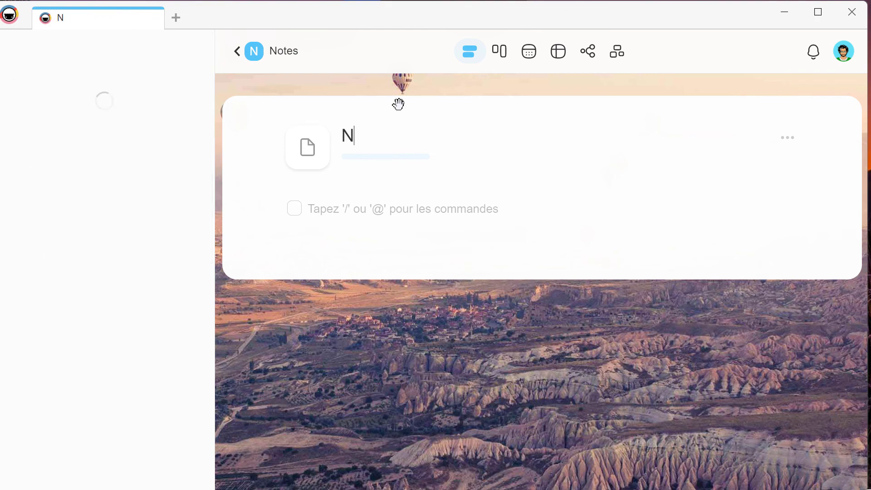
text(ote sur Taskade)
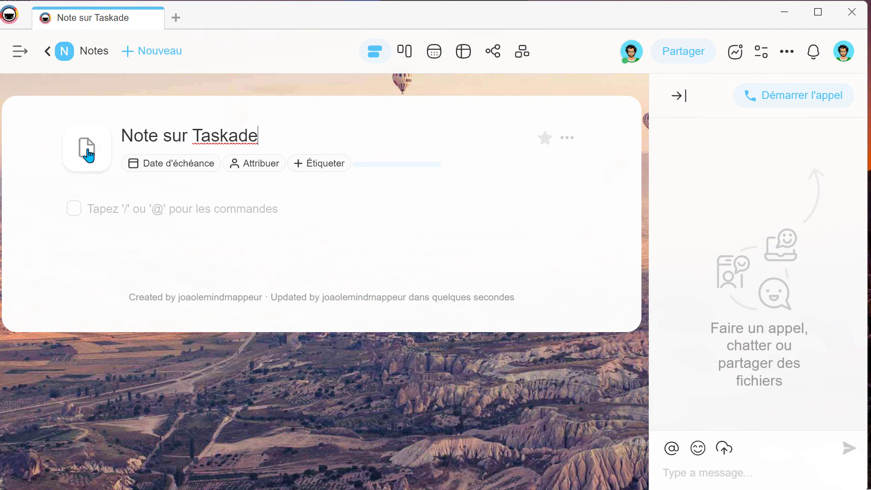
click(87, 154)
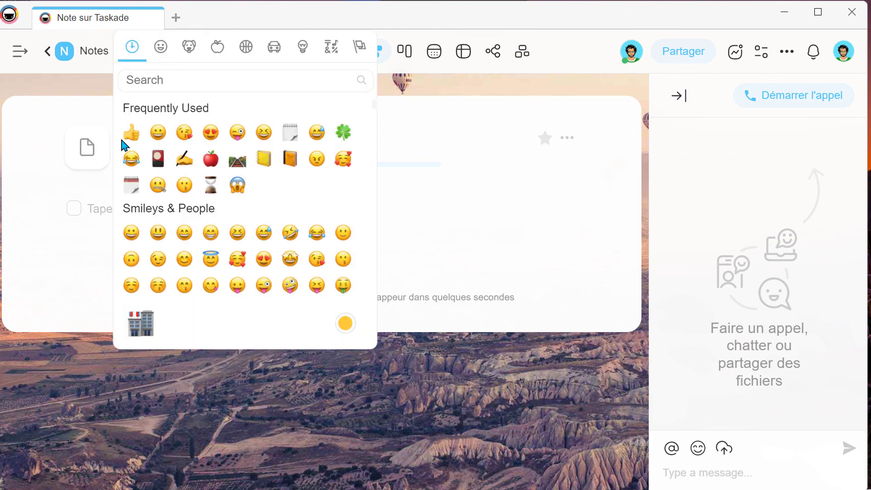
click(130, 134)
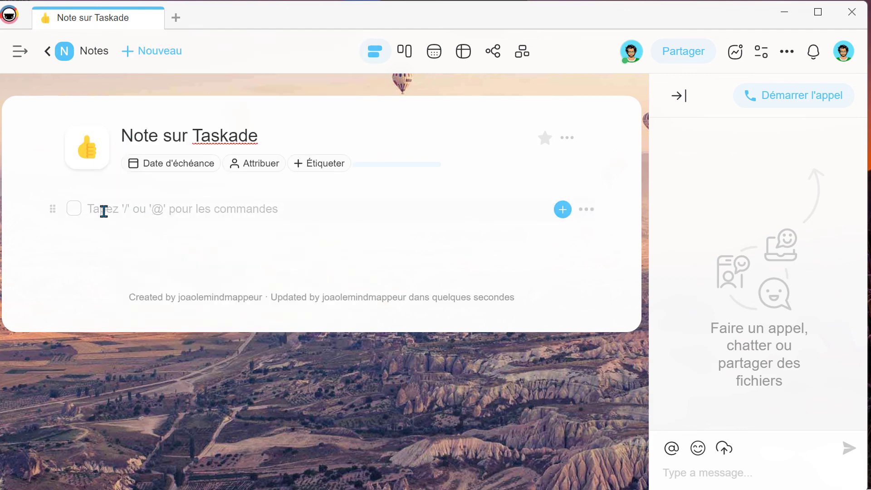
Remove the empty checkbox task, add a Paragraphe block in its place and go through the block's empty lines
click(101, 209)
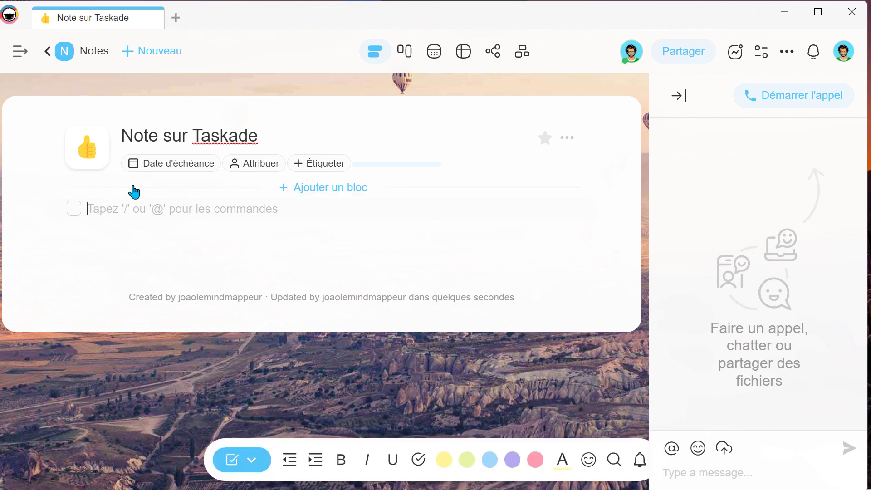
key(BackSpace)
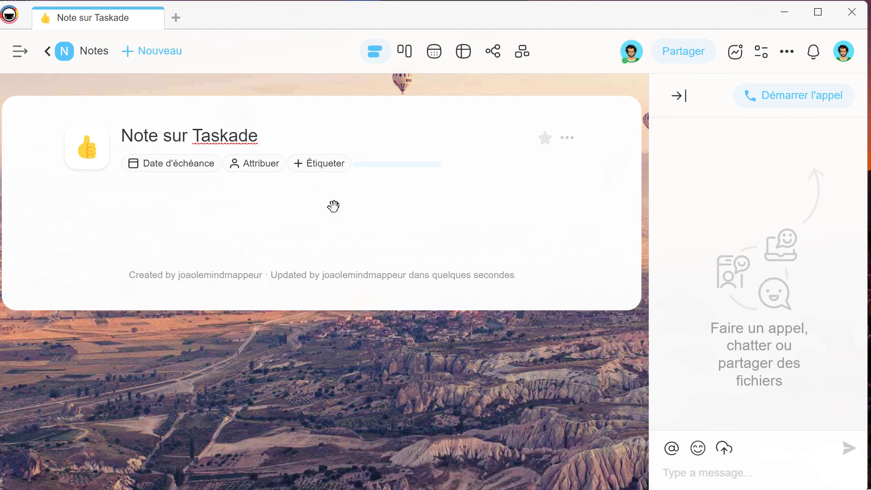
mouse_move(326, 221)
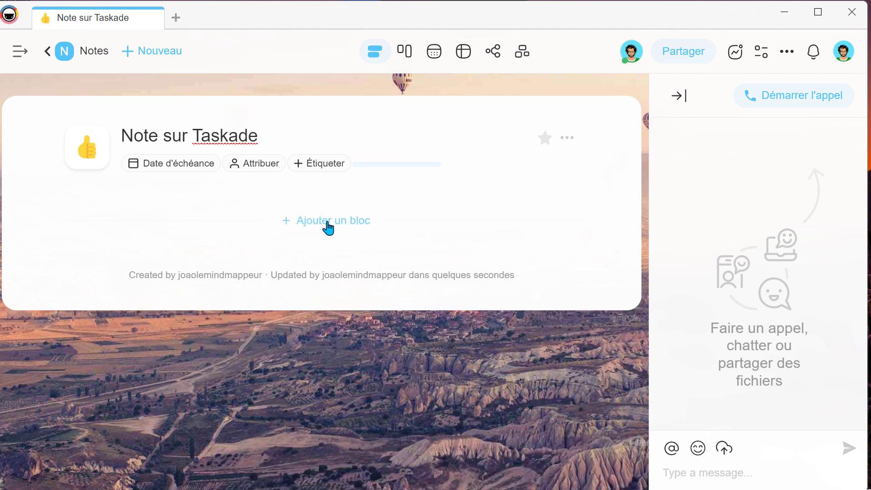
click(327, 222)
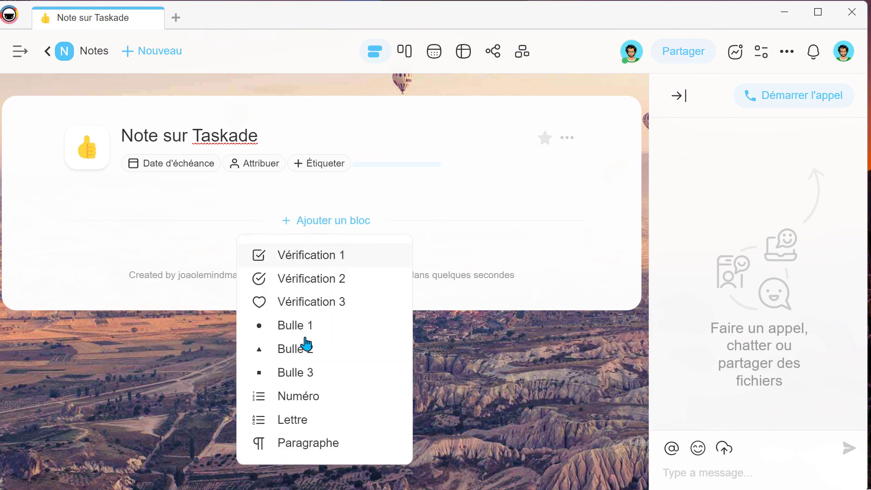
click(300, 445)
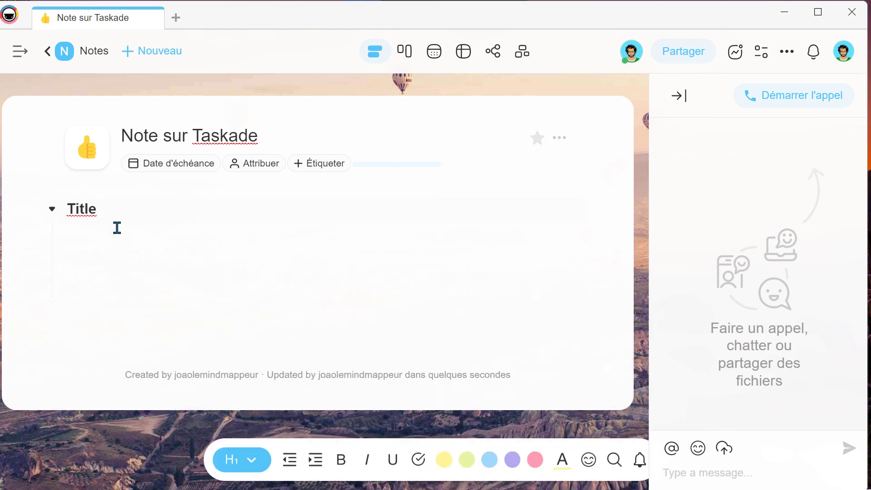
click(82, 234)
click(84, 256)
click(90, 277)
click(89, 285)
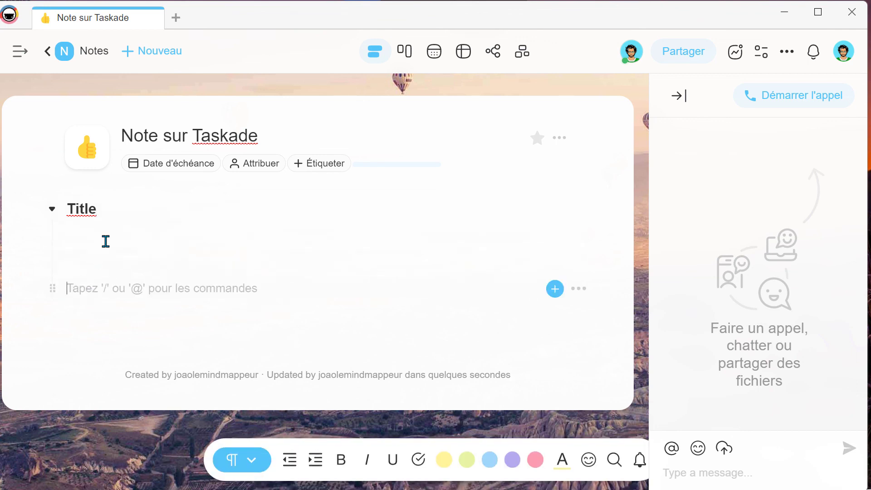
Change the block's heading to "Titre", write "Prendre des notes sur un sujet en particulier." beneath it and add a new line
click(113, 208)
drag(112, 208, 65, 212)
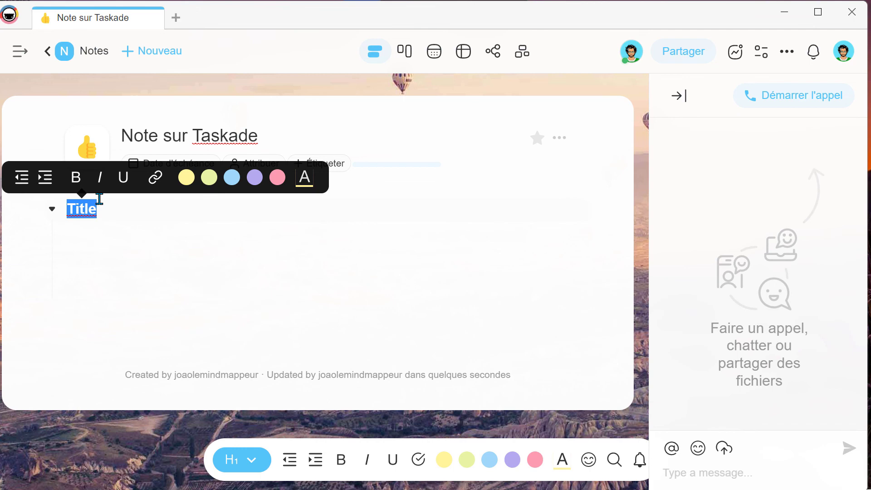
text(Titr)
key(Return)
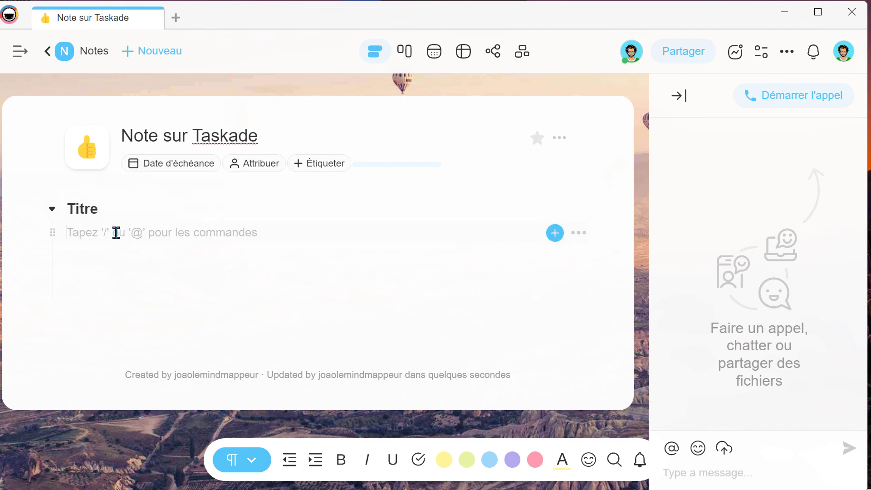
text(Prendre des notes sur un sujet en particulier.)
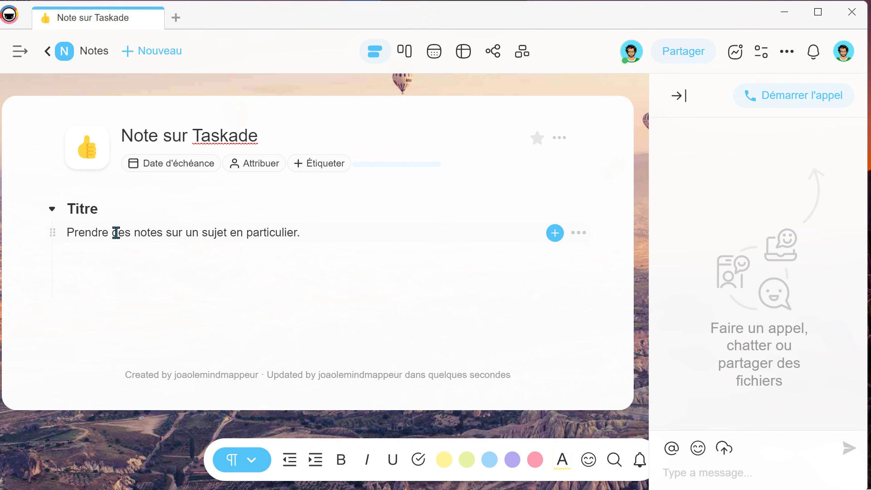
key(Return)
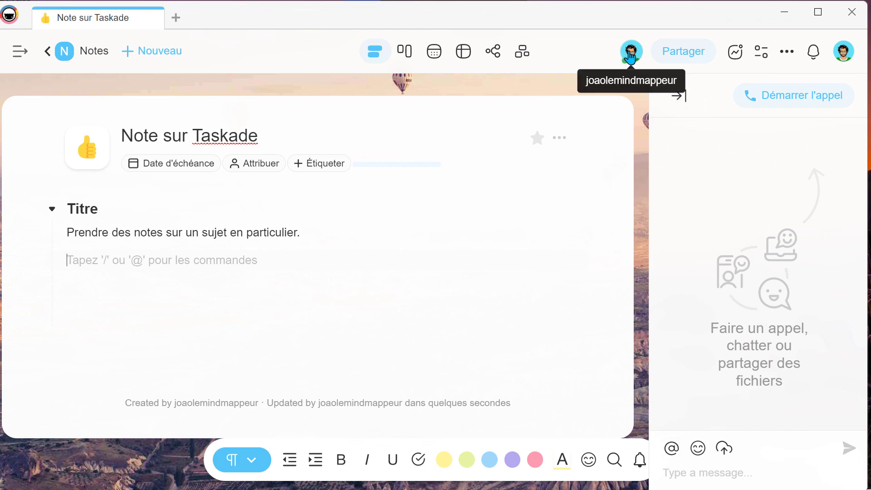
Open the project's sharing options and view the roles available for invitations by e-mail or username
click(640, 54)
click(425, 214)
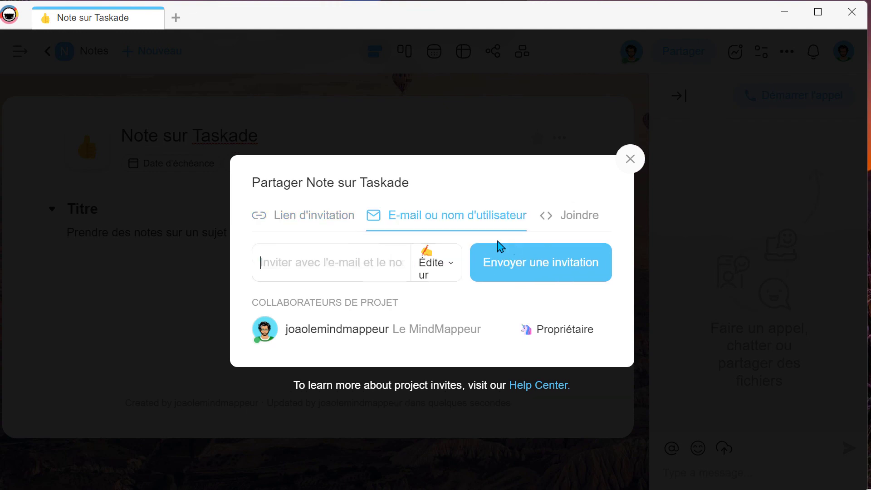
click(443, 269)
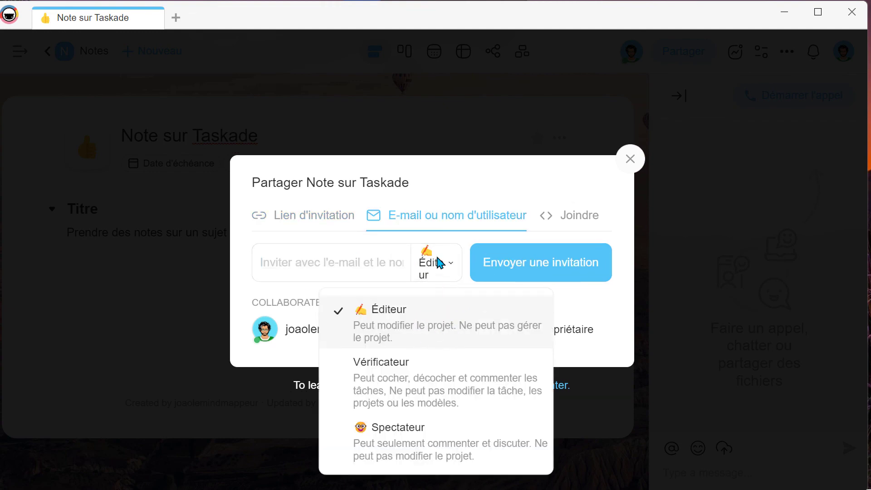
click(441, 263)
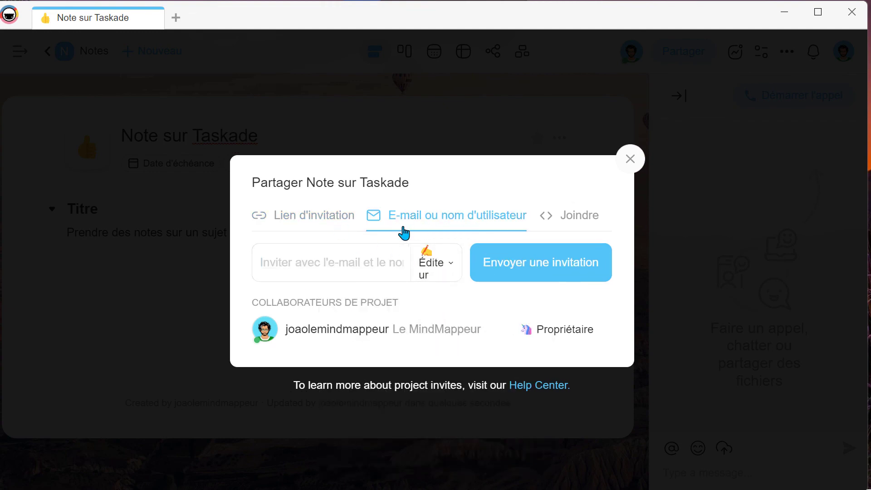
Switch to sharing by invitation link and view the access roles available for the link
click(311, 217)
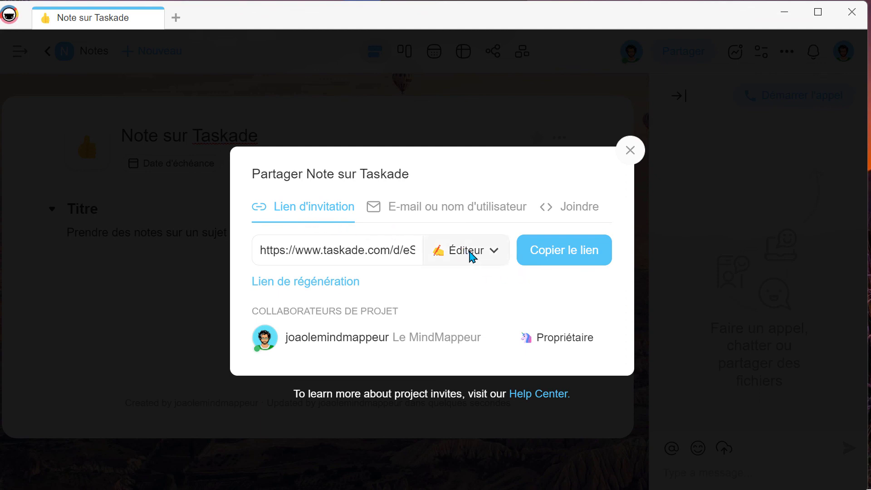
click(476, 256)
click(478, 261)
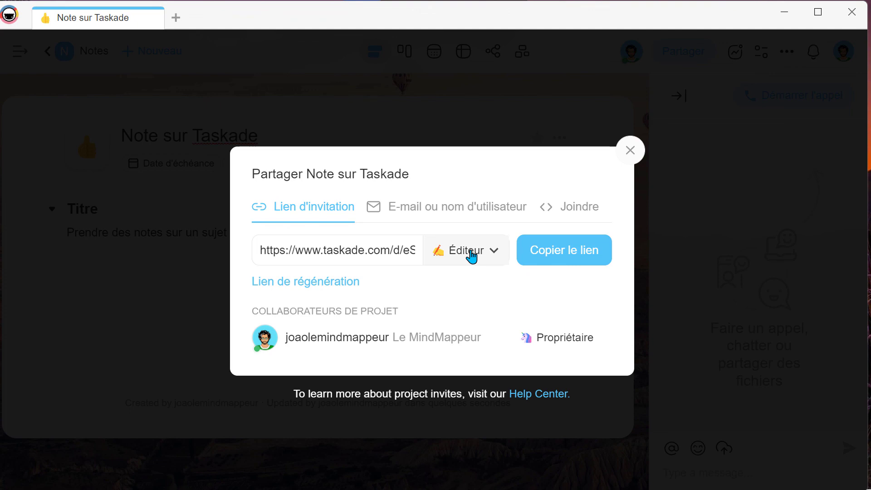
click(472, 257)
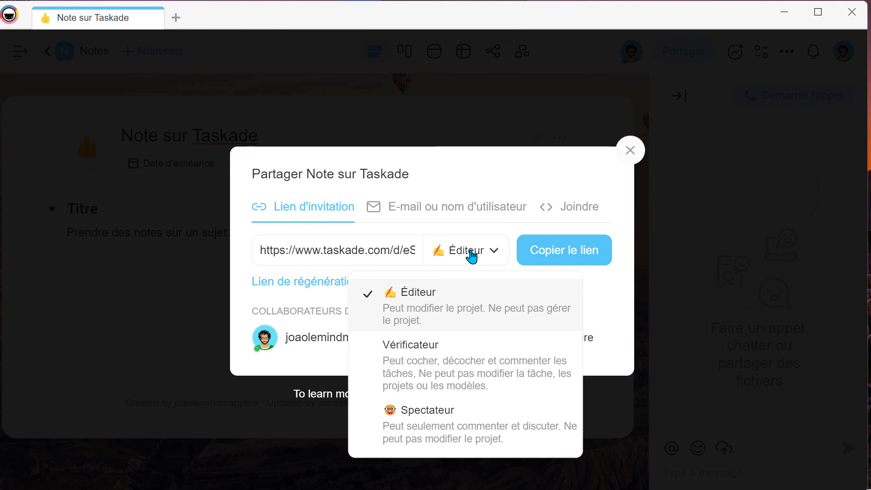